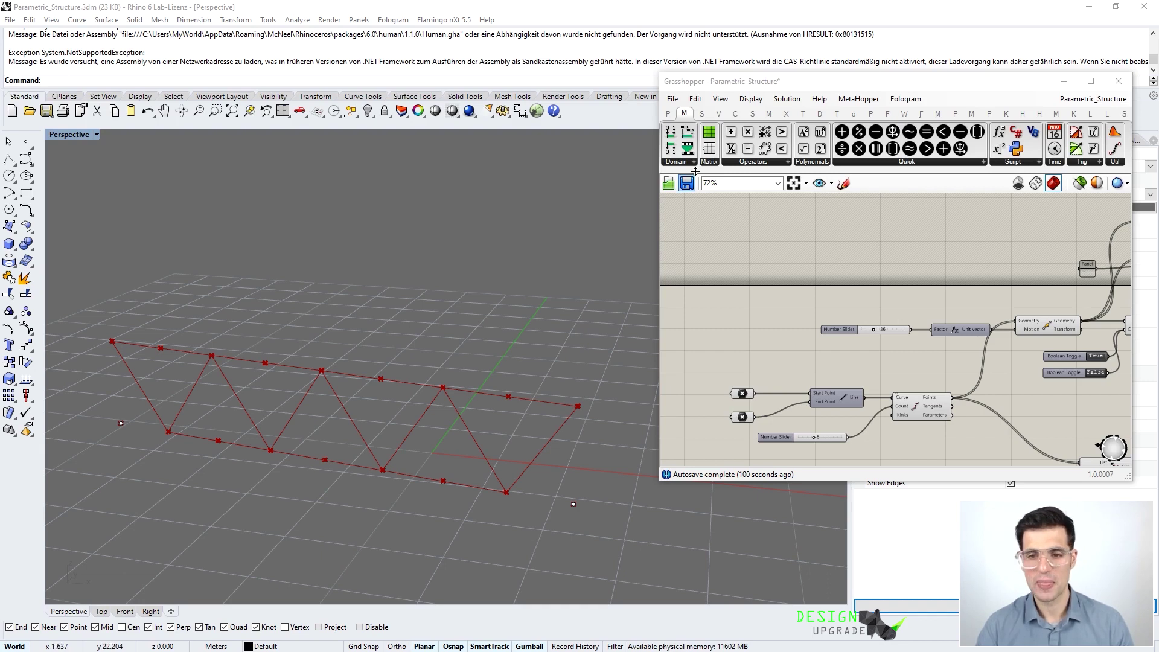
mouse_move(689, 116)
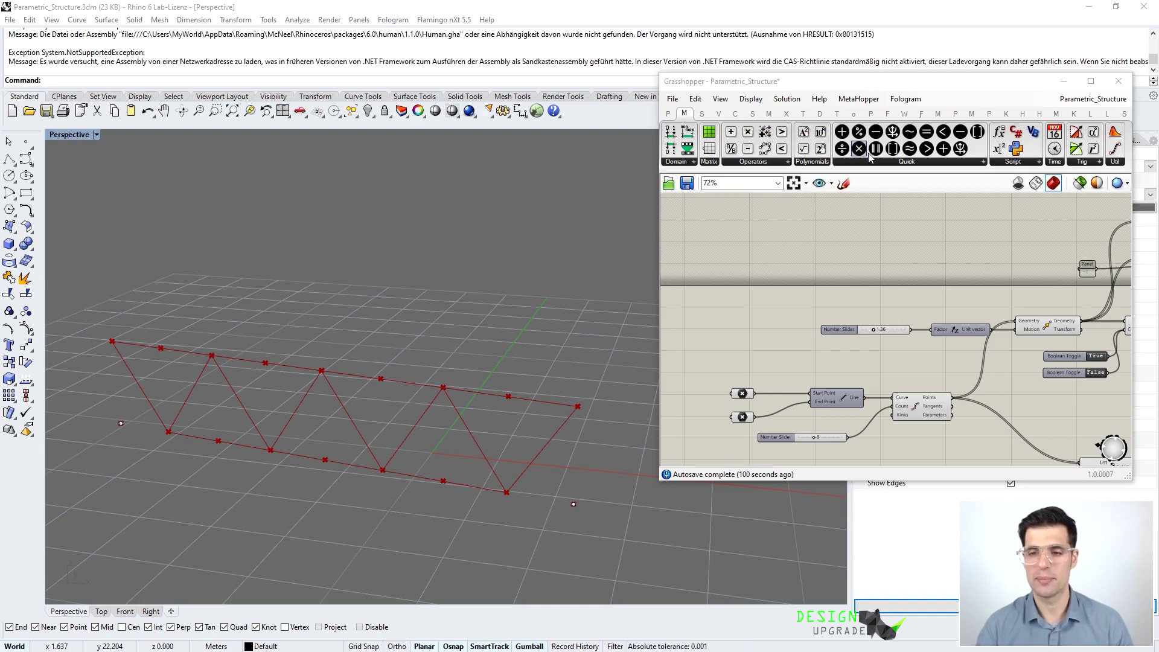
left_click(780, 164)
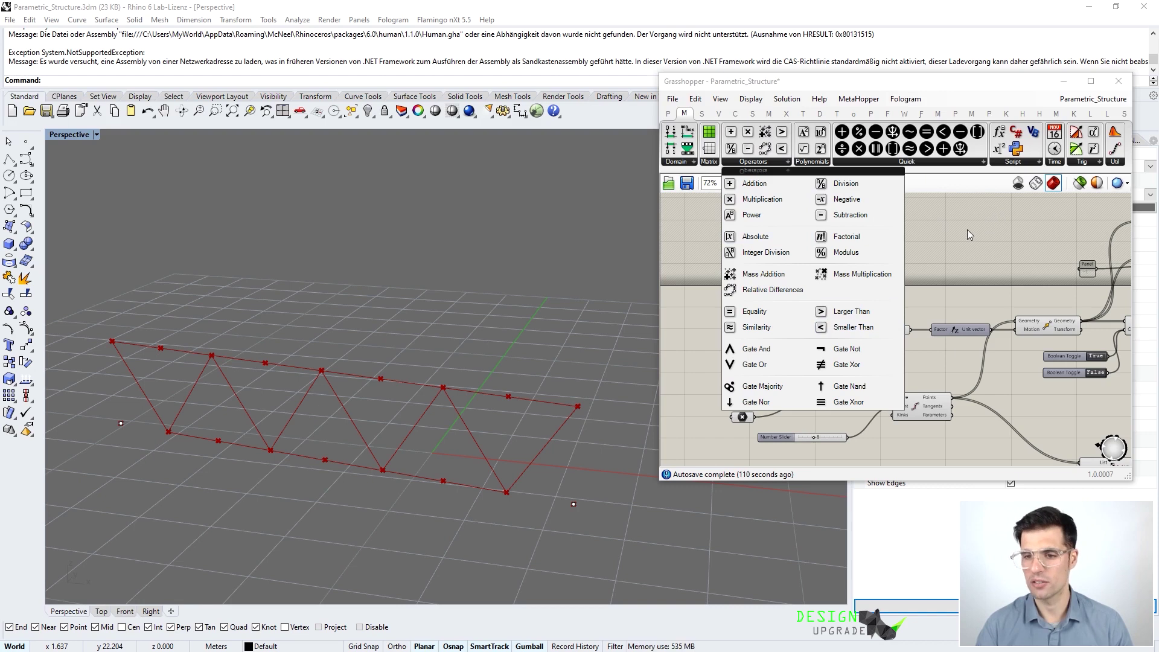
left_click(1001, 247)
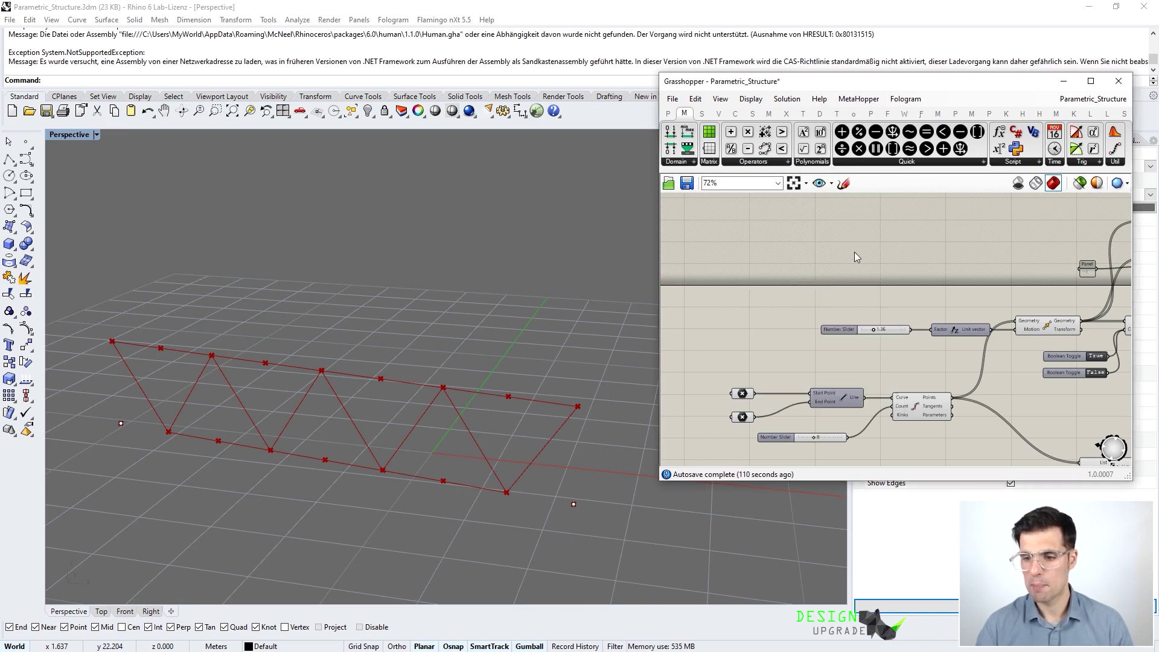
Place an Expression component in the empty canvas area above the truss definition.
double_click(755, 245)
type("expres")
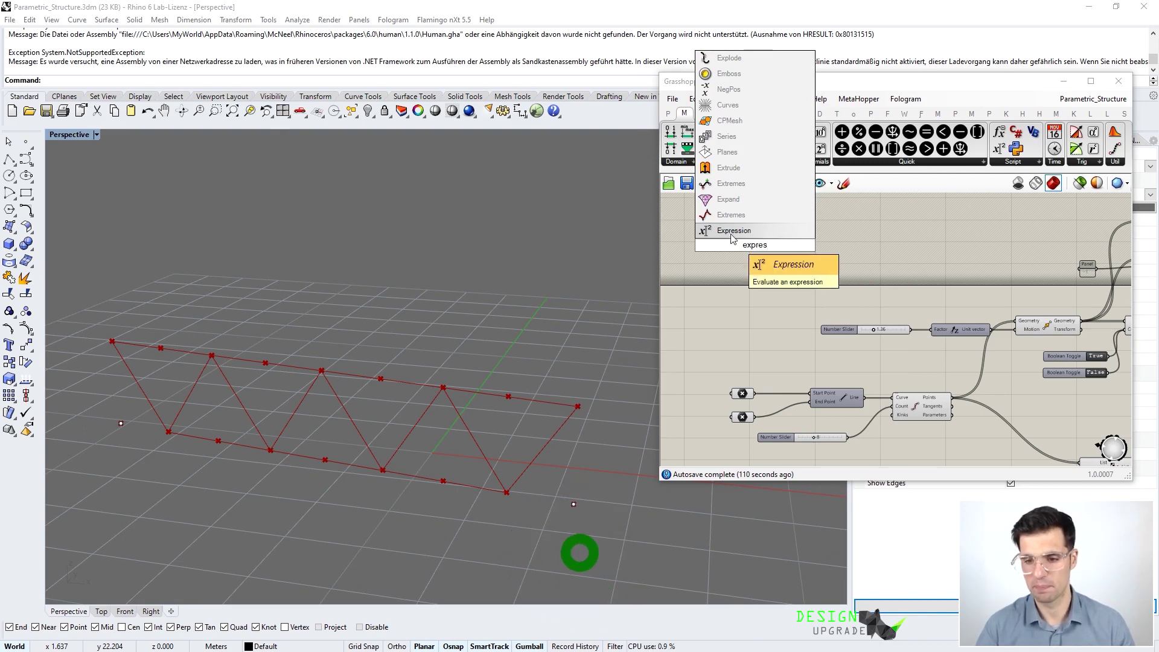
key("Return")
left_click_drag(743, 246, 780, 241)
scroll(781, 232, "up", 4)
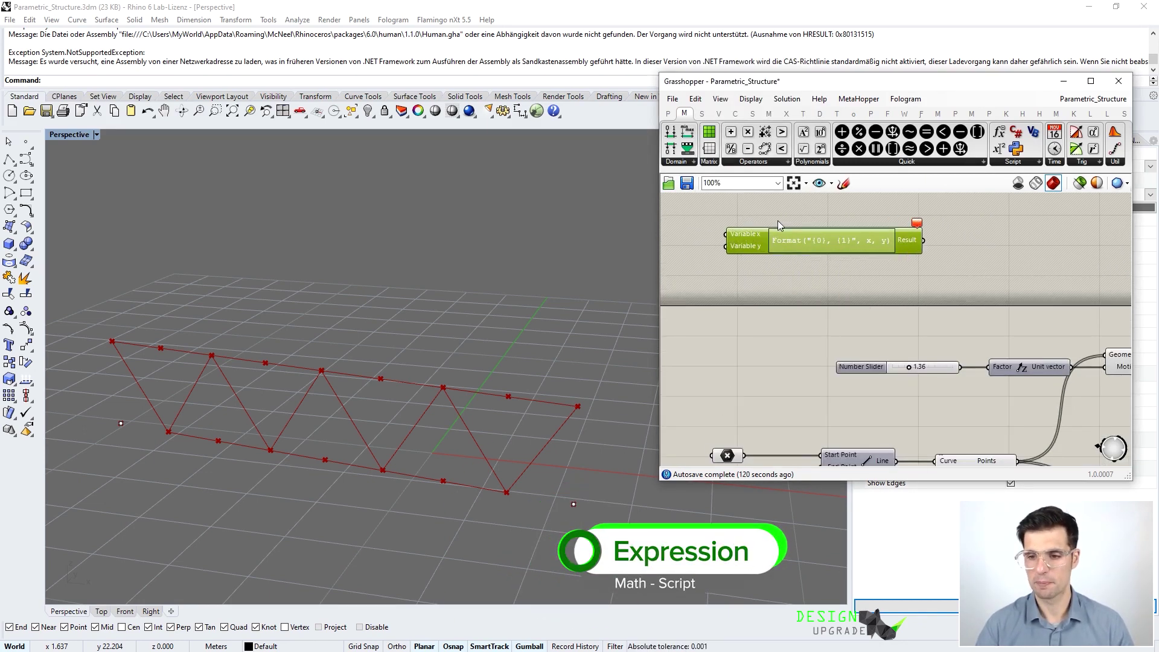
left_click(790, 223)
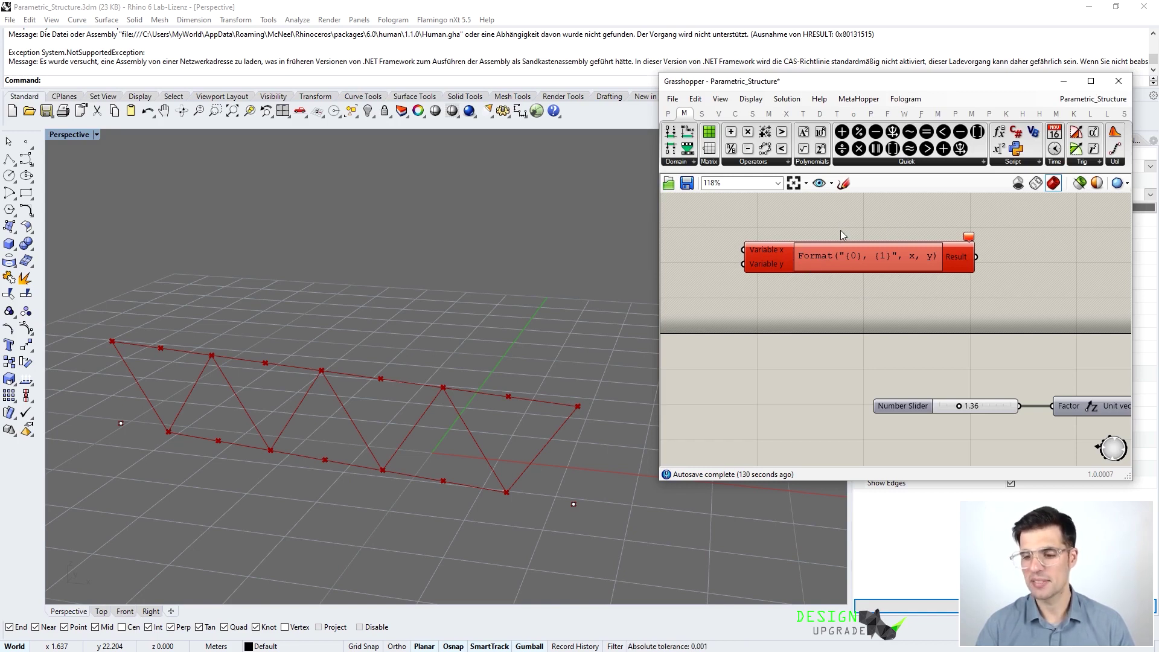
Add inputs x and y to the Expression component and remove its Variable x and Variable y inputs.
scroll(764, 248, "up", 5)
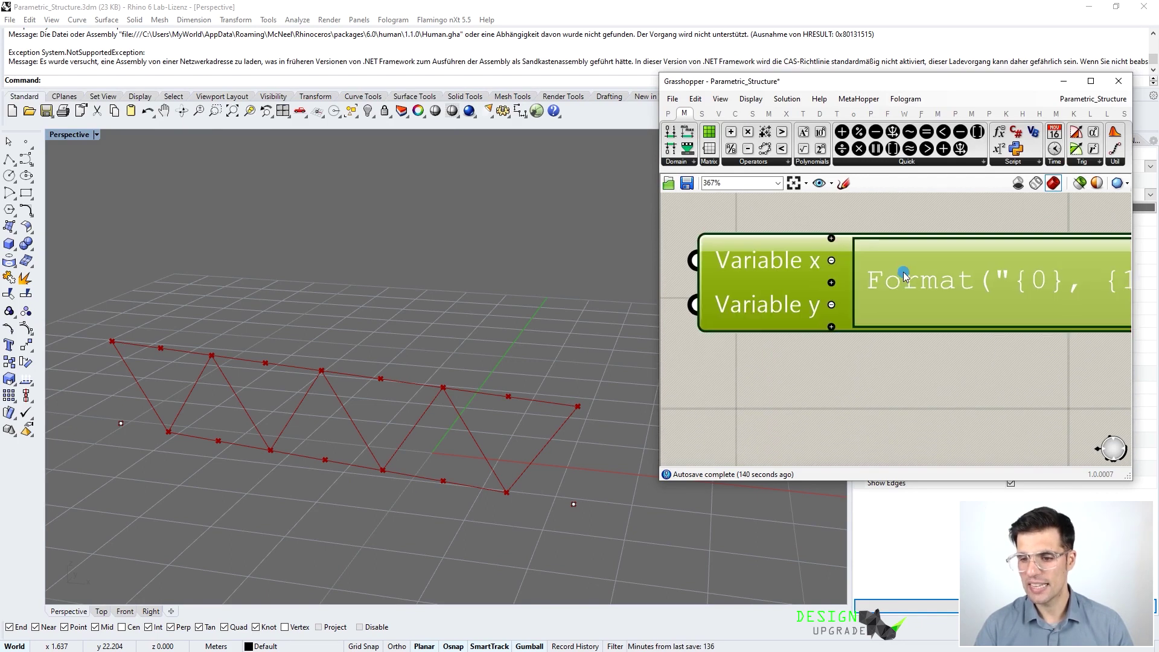
left_click(829, 324)
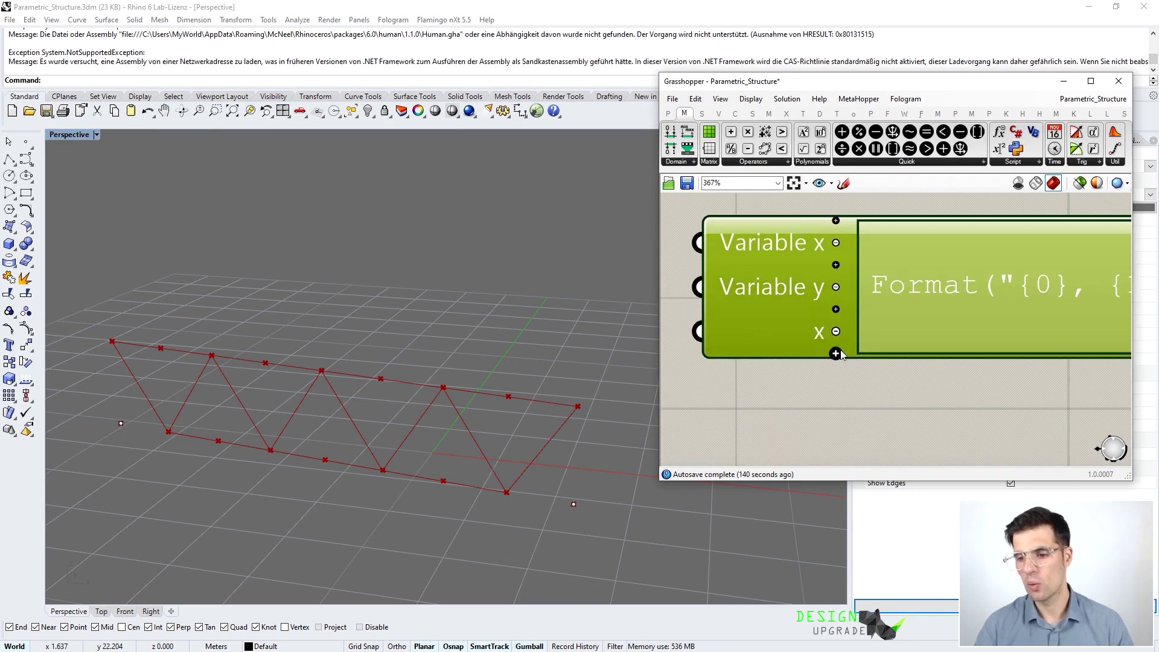
left_click(836, 353)
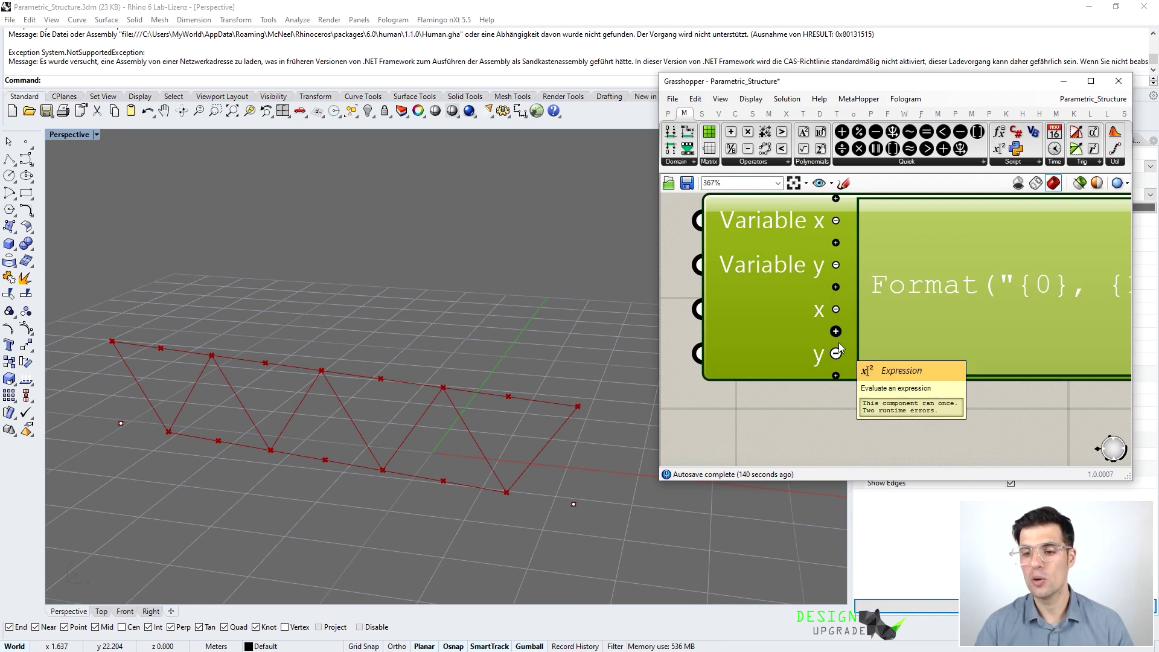
left_click(836, 221)
left_click(836, 242)
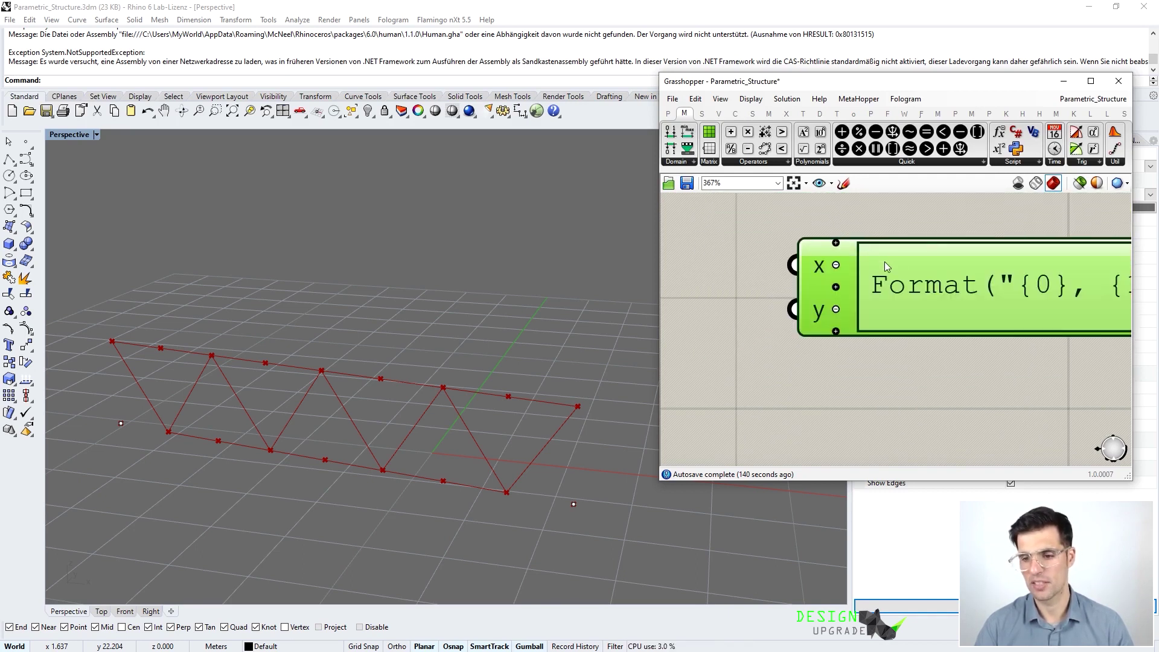
scroll(933, 244, "down", 3)
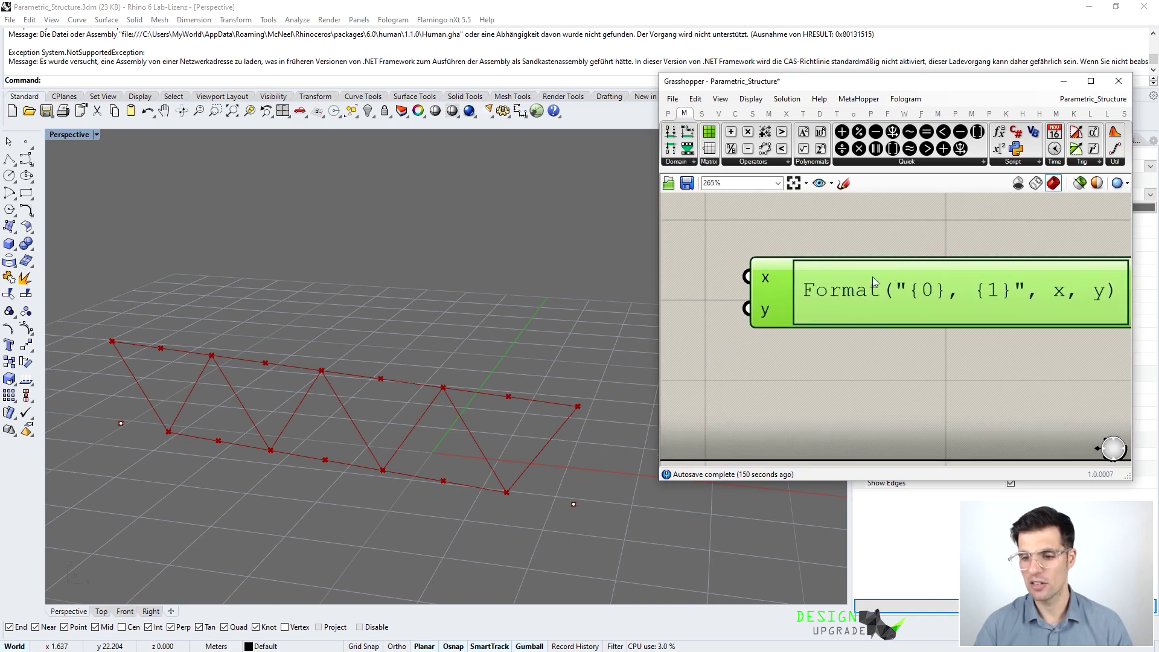
scroll(827, 291, "down", 1)
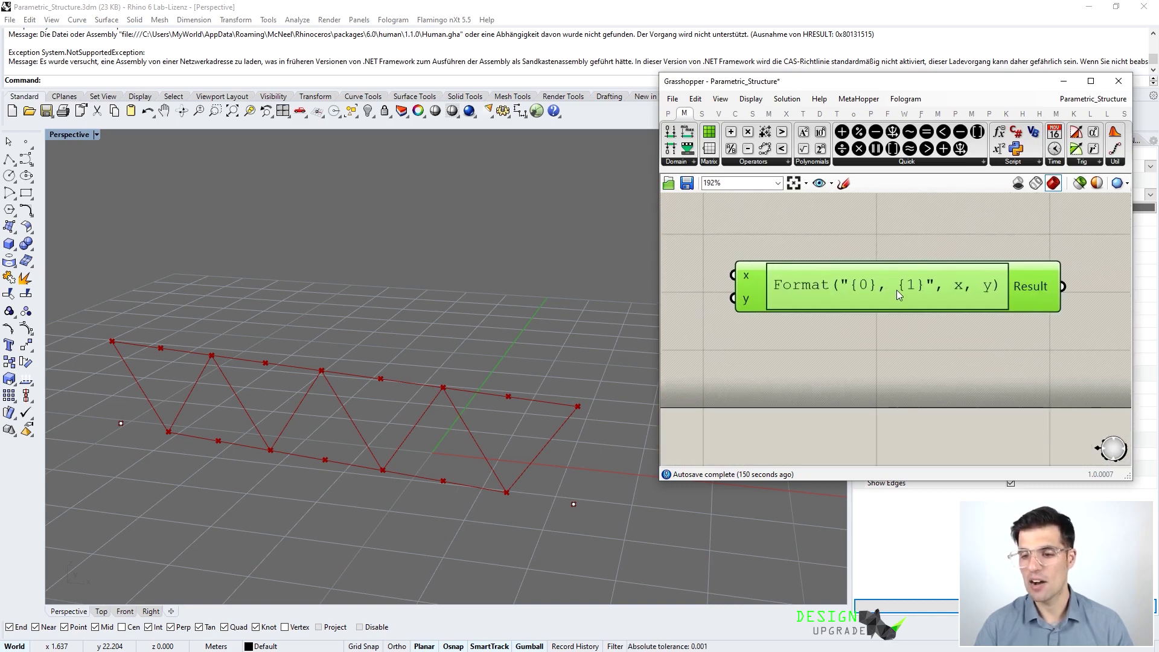
Replace the Expression component's formula with x^2.
double_click(860, 283)
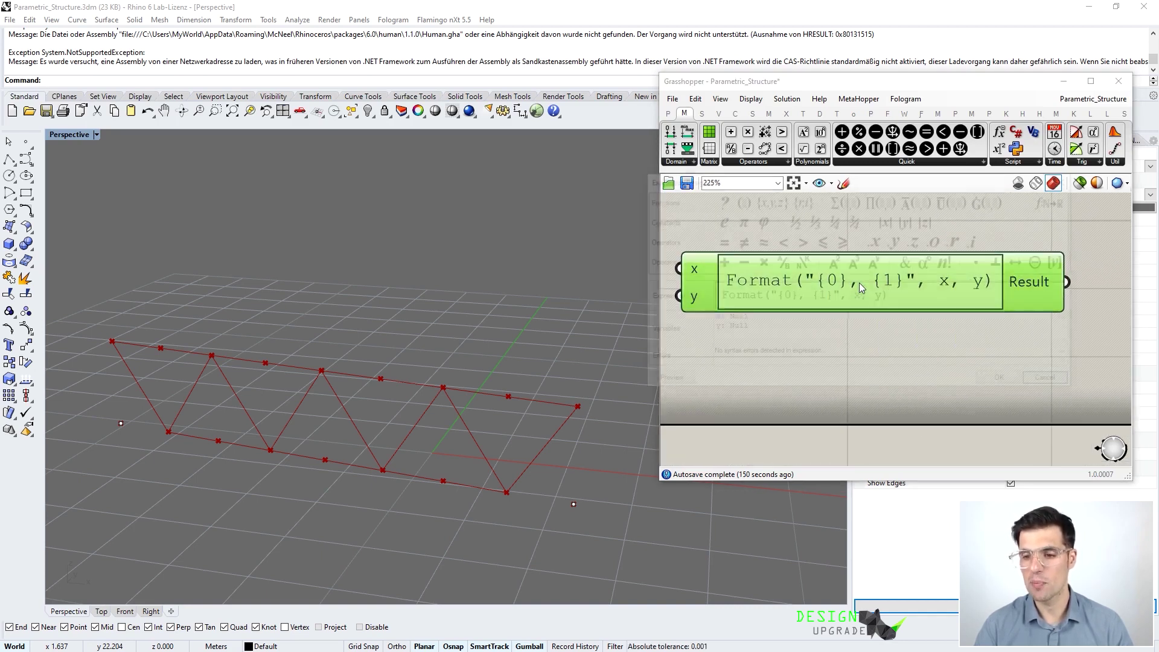
left_click_drag(906, 293, 742, 283)
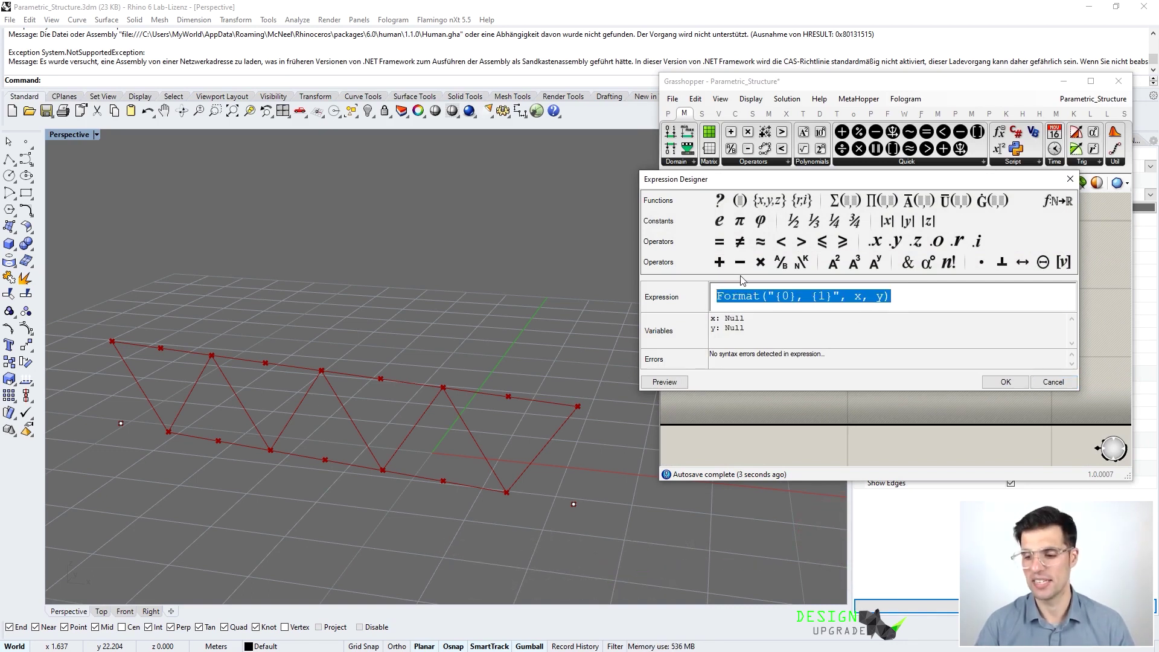
type("x")
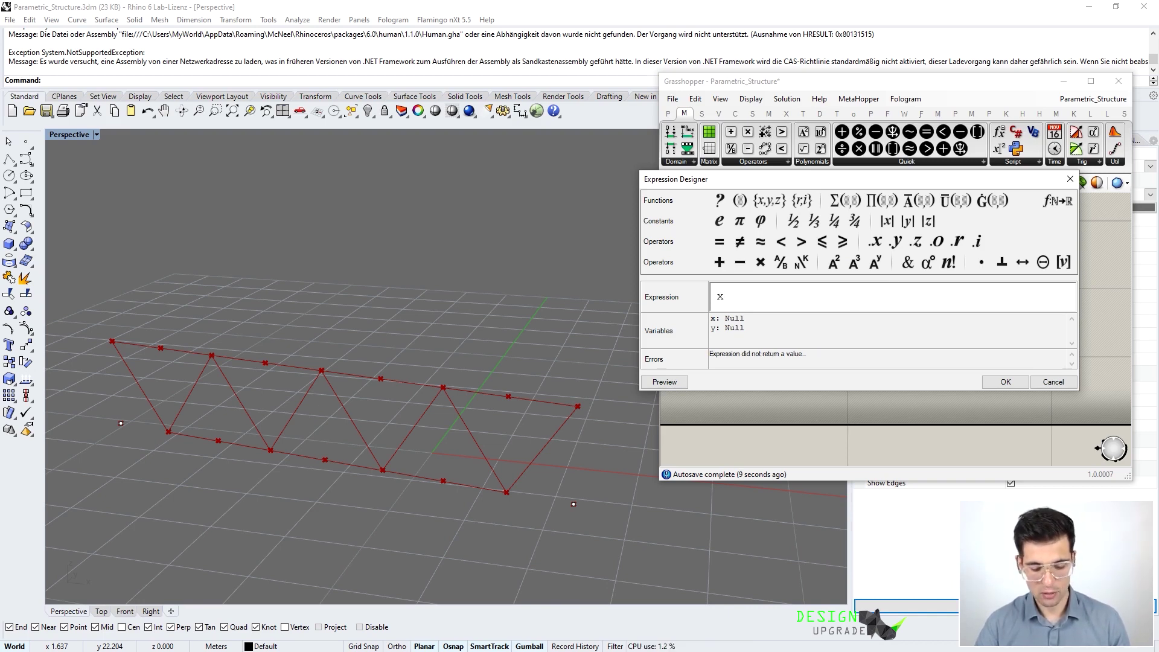
type("^2")
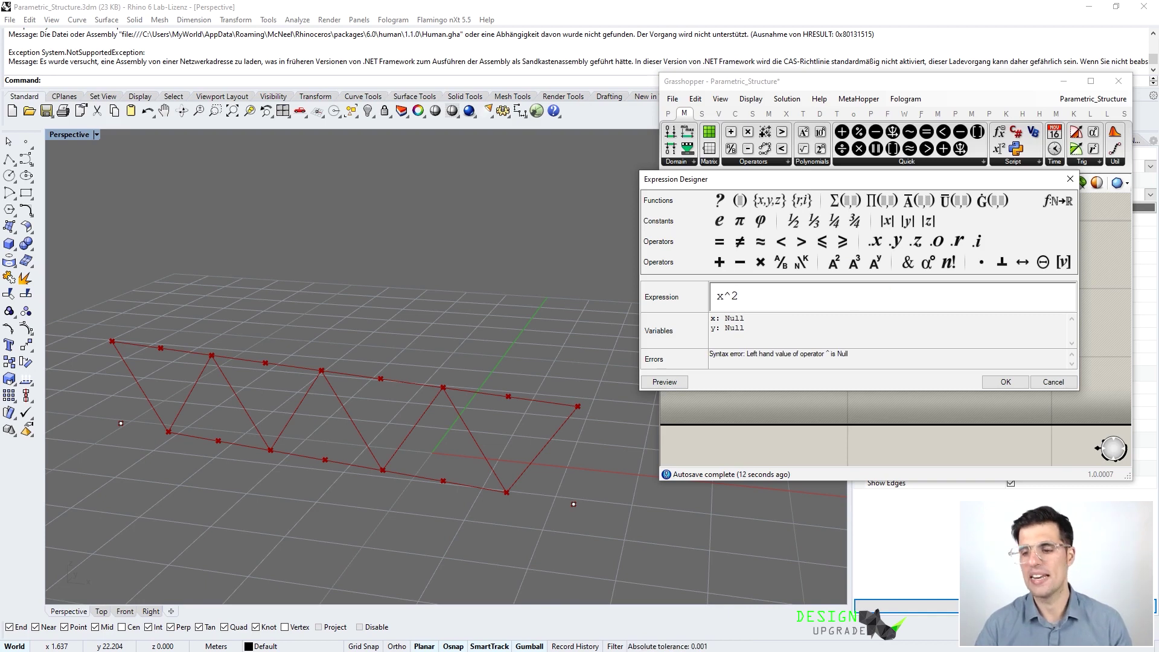
left_click(1006, 382)
left_click(944, 369)
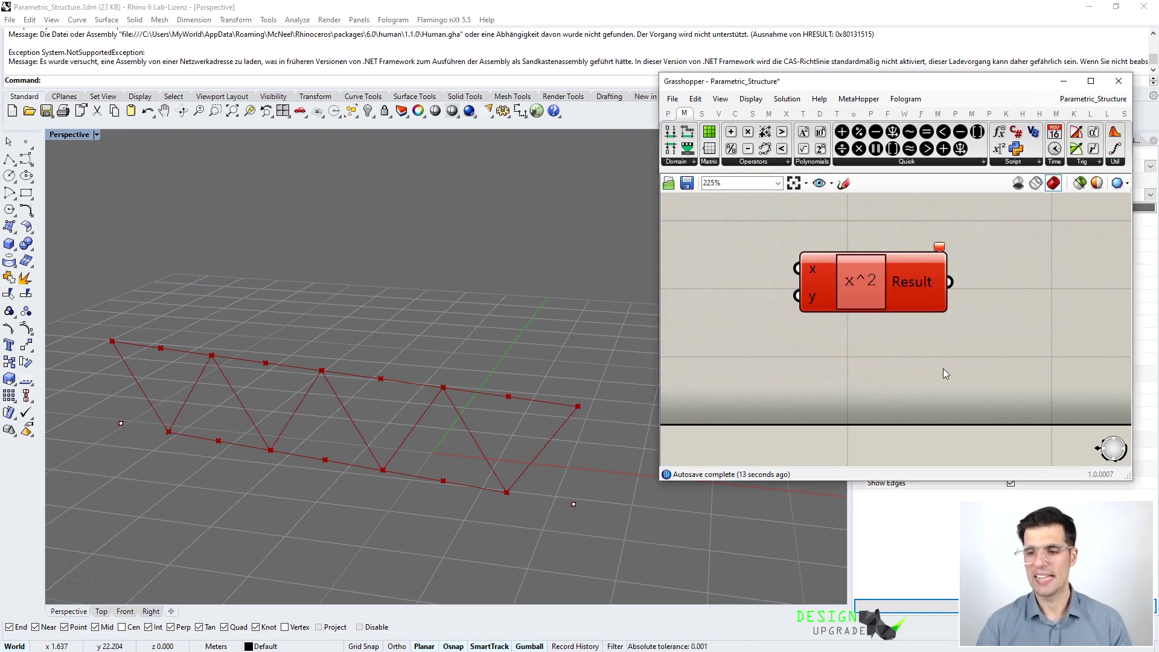
mouse_move(940, 250)
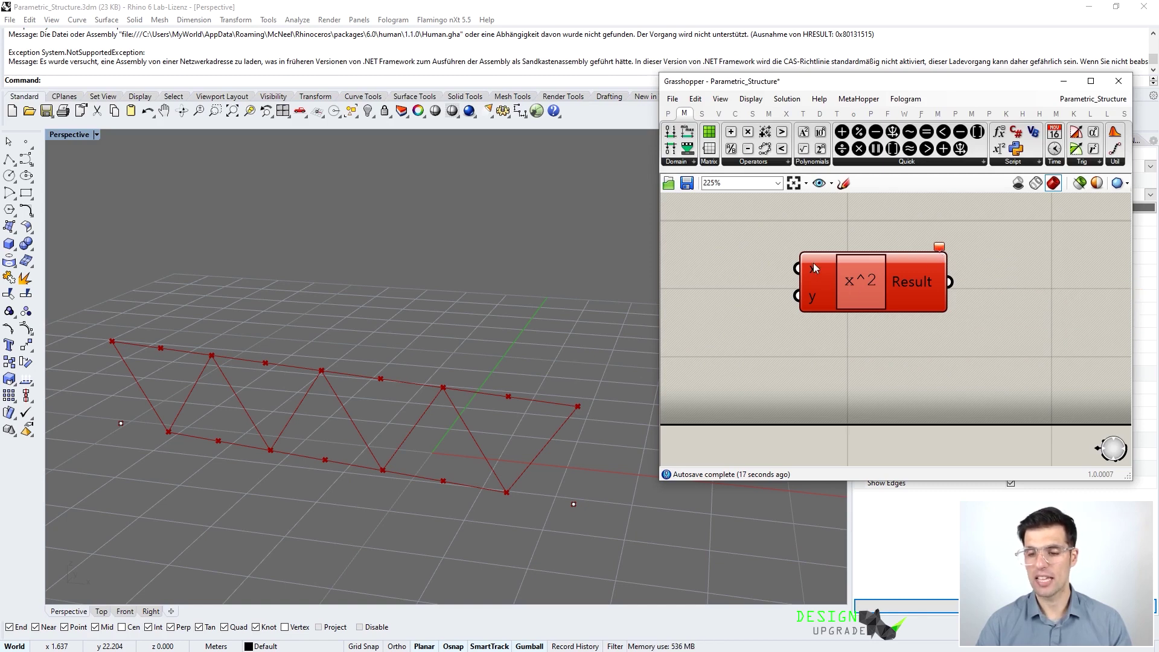
Add a number slider with value 3, wire it to the expression's x input and check the result.
left_click_drag(813, 267, 881, 282)
double_click(770, 295)
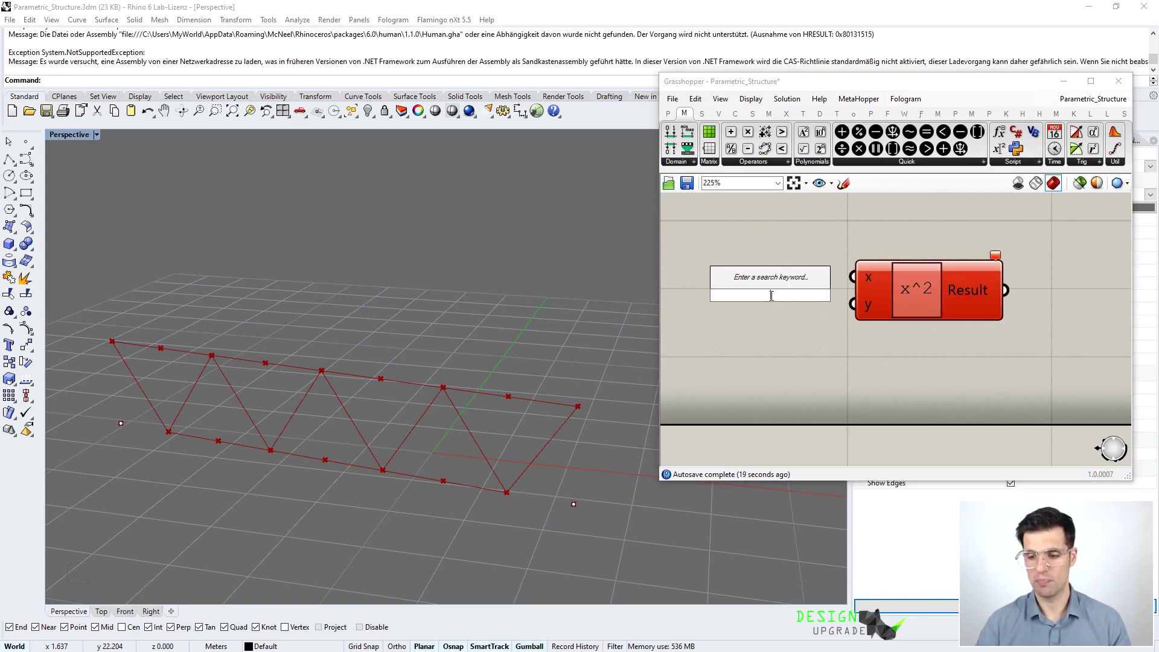
type("3")
key("Return")
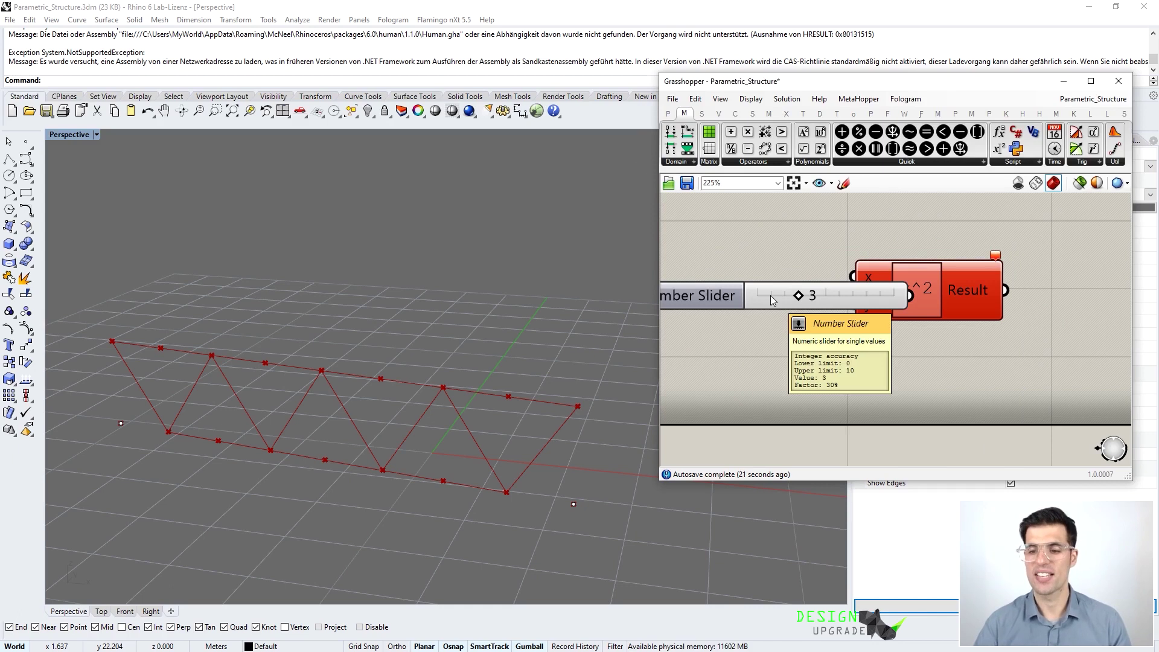
right_click_drag(780, 262, 804, 262)
scroll(803, 261, "down", 2)
left_click_drag(751, 296, 695, 291)
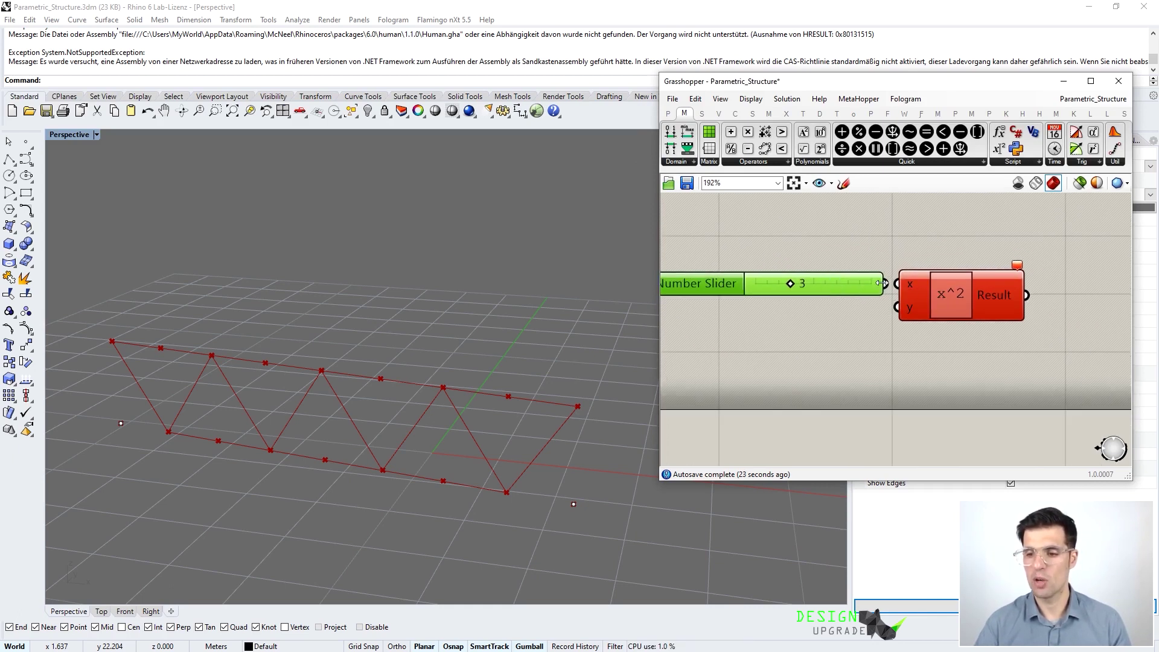
left_click_drag(886, 284, 897, 291)
right_click_drag(884, 317, 922, 309)
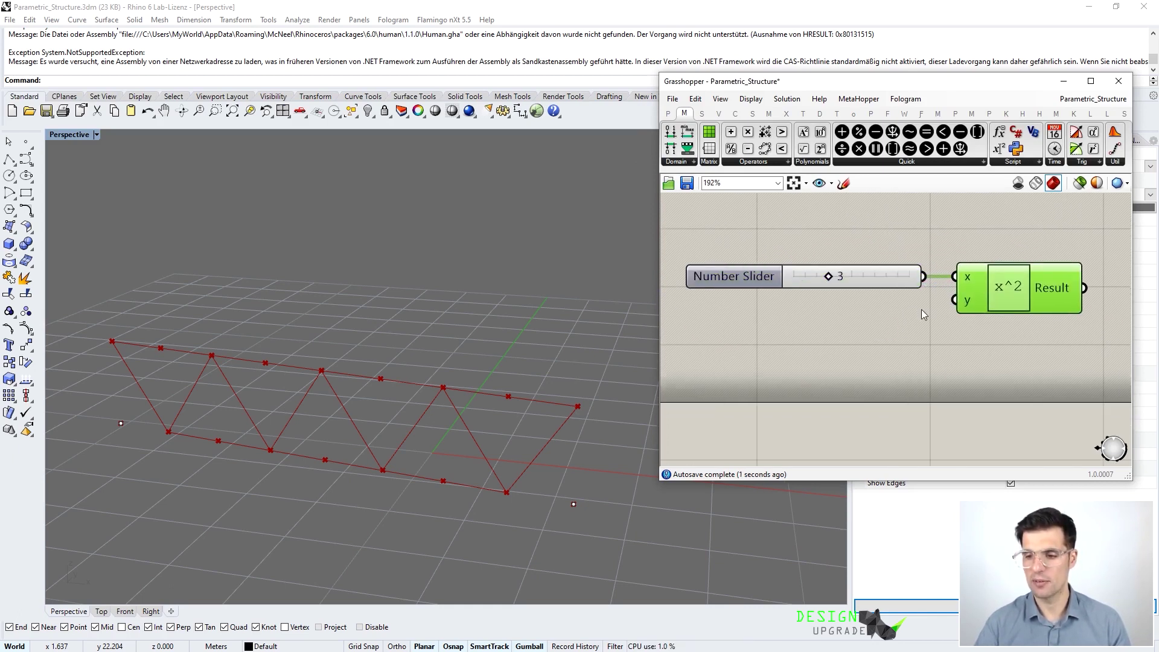
mouse_move(1060, 292)
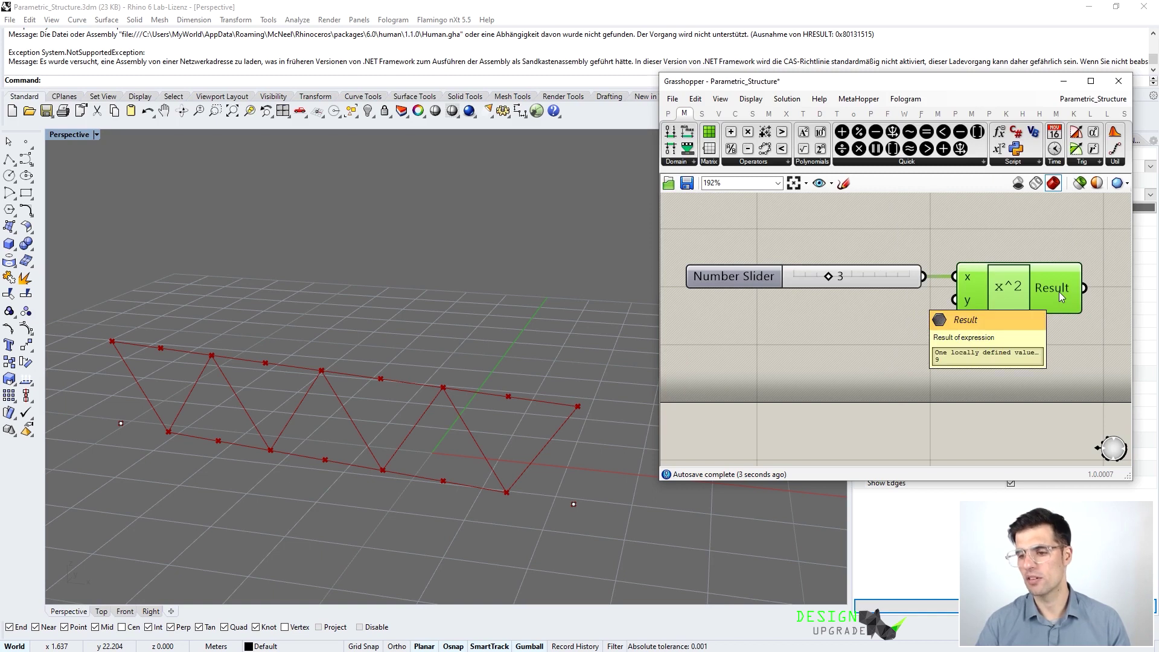
left_click(1028, 385)
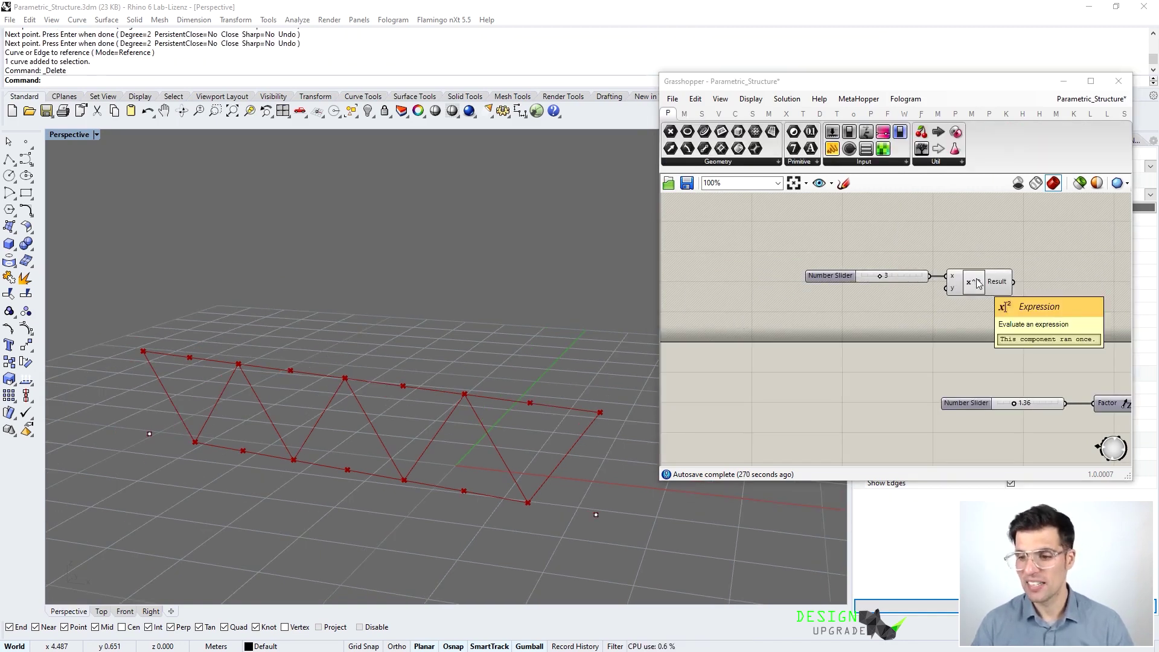
mouse_move(955, 286)
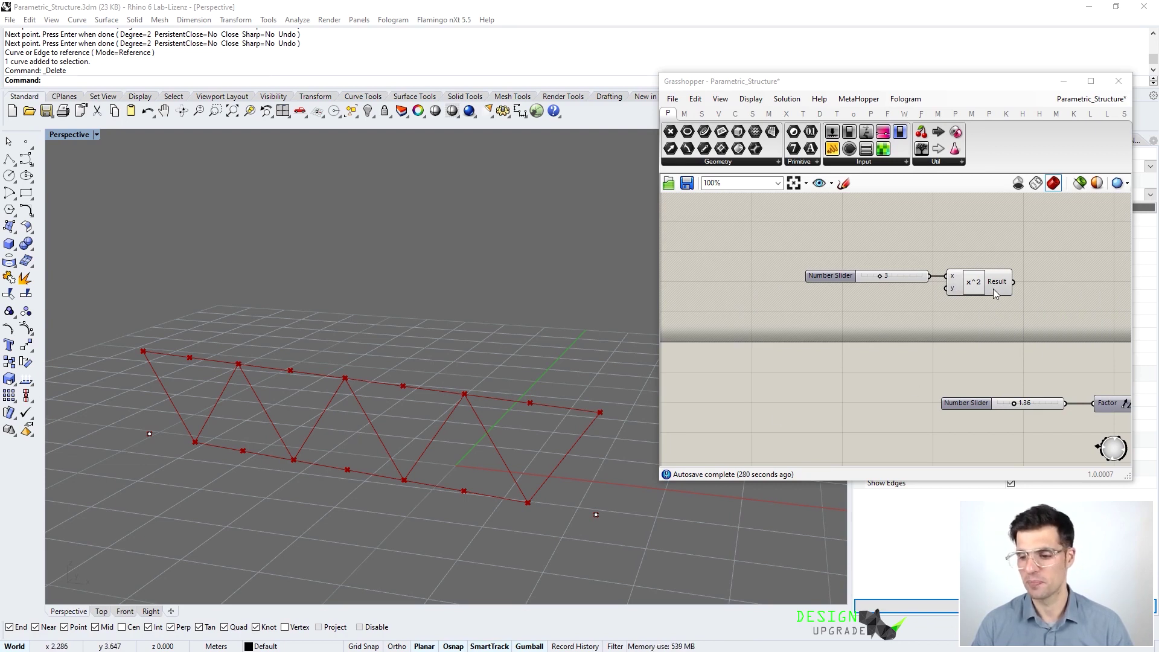
mouse_move(995, 291)
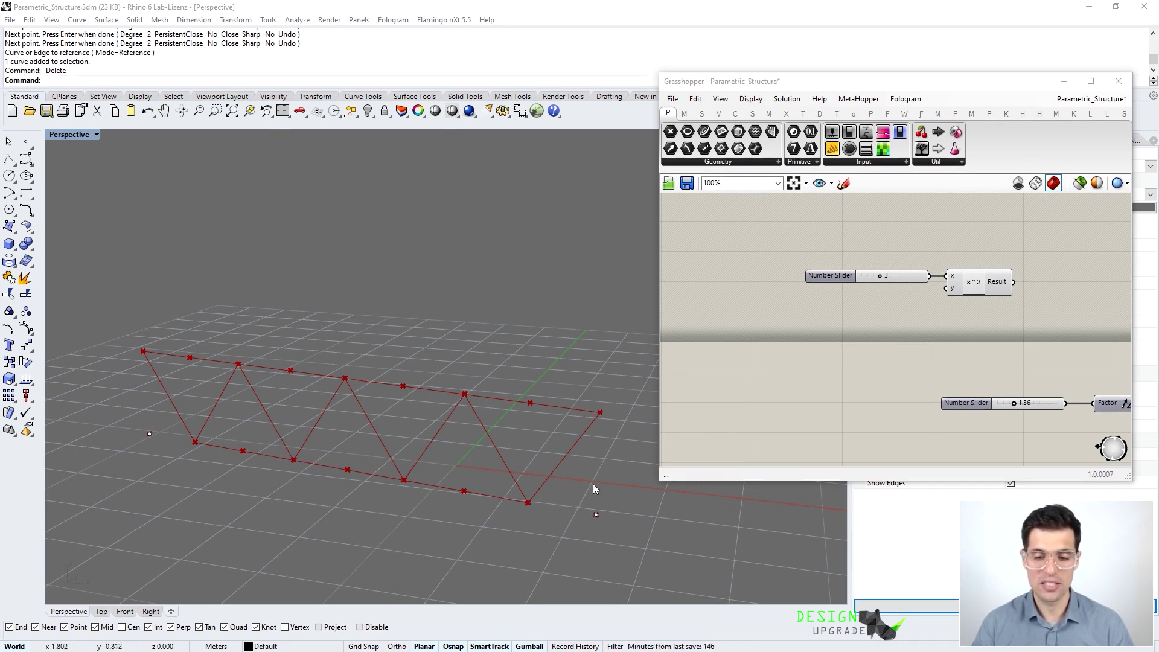
Turn on the preview of the Line component that joins the truss's two base points.
scroll(859, 329, "down", 5)
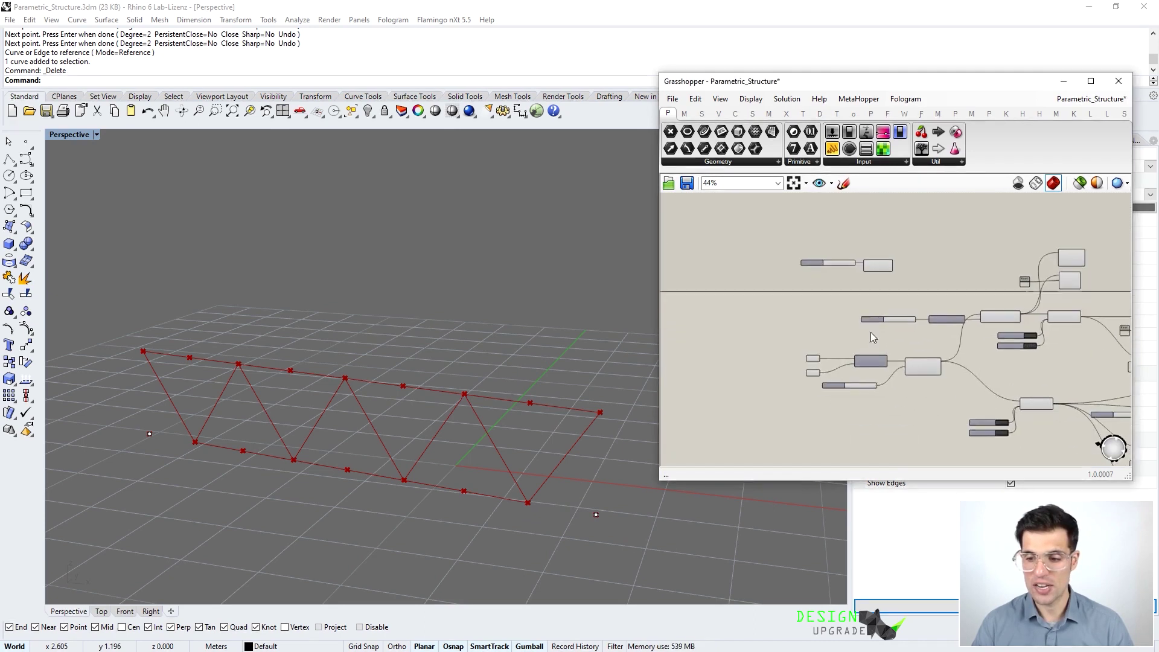
scroll(933, 368, "up", 4)
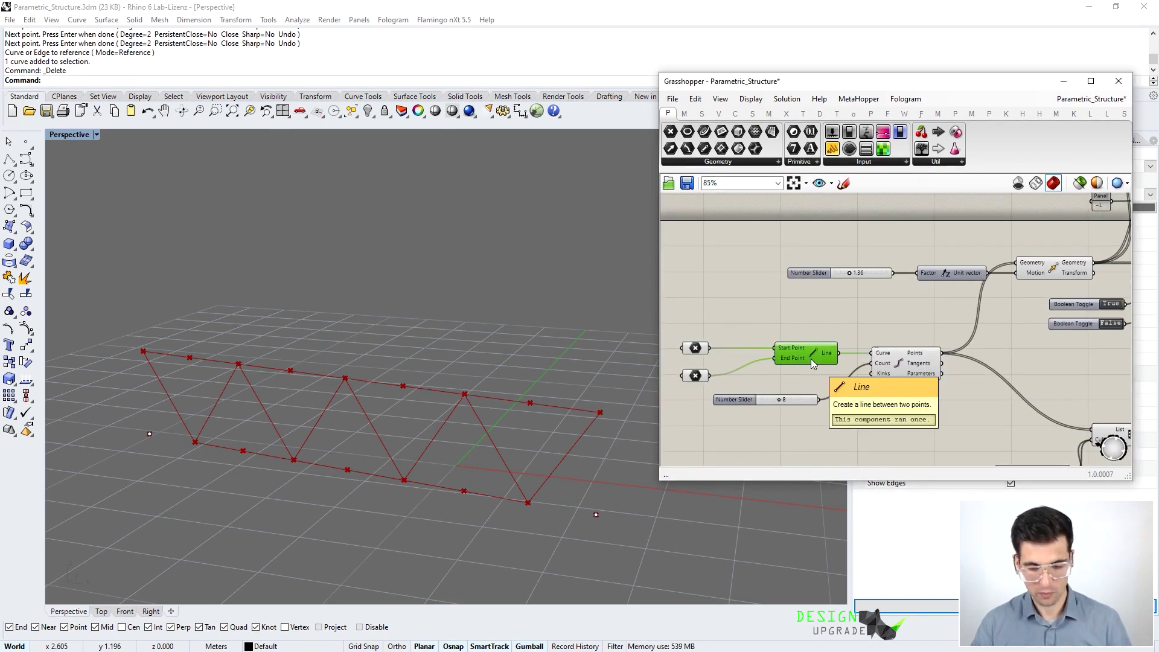
left_click(752, 248)
right_click_drag(752, 248, 844, 361)
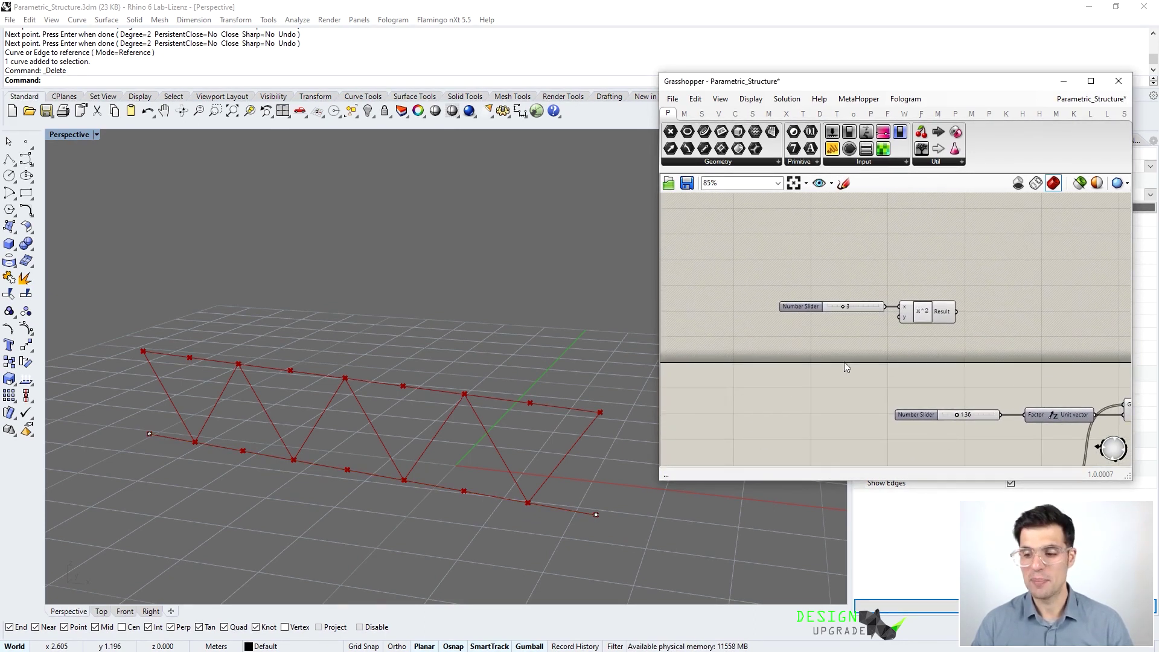
right_click_drag(772, 284, 832, 296)
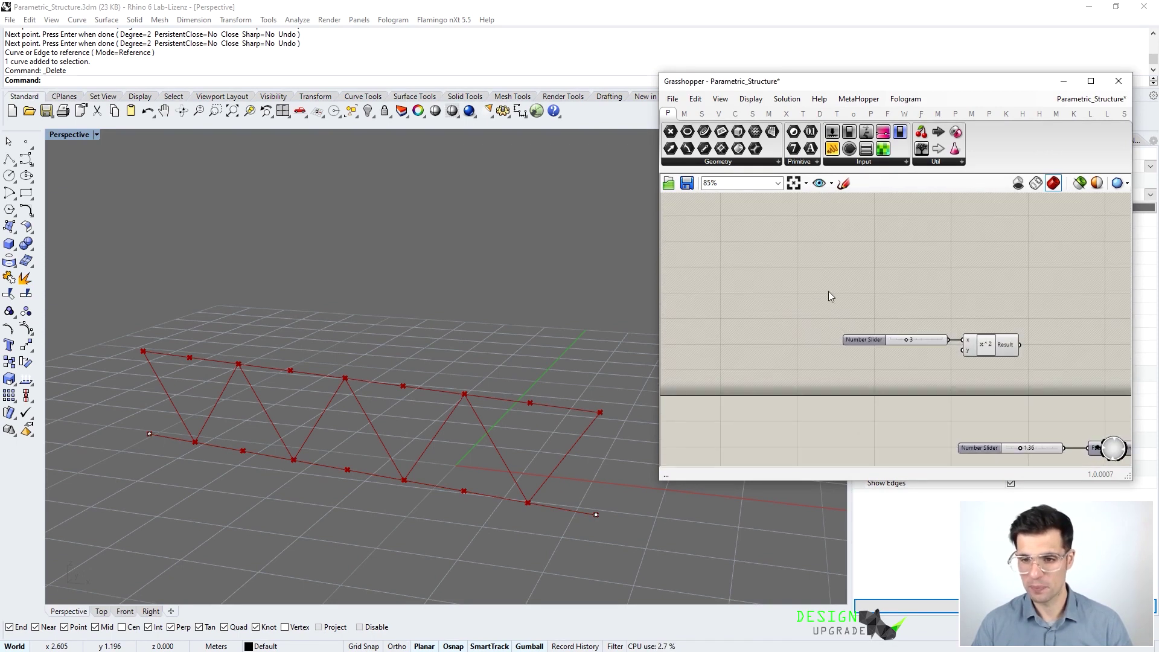
In Rhino's Perspective view, draw an open, winding degree-2 curve with seven control points behind the truss.
right_click_drag(292, 244, 251, 257)
left_click(26, 159)
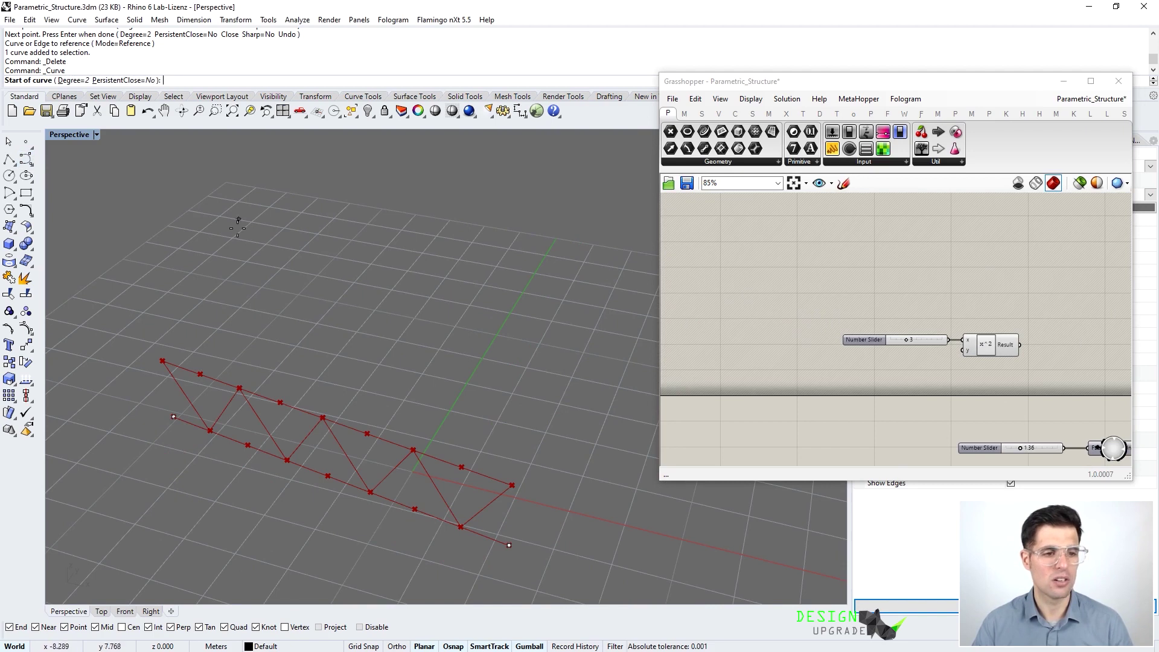
left_click(236, 268)
left_click(308, 172)
left_click(385, 254)
left_click(327, 380)
left_click(450, 412)
left_click(497, 315)
left_click(477, 221)
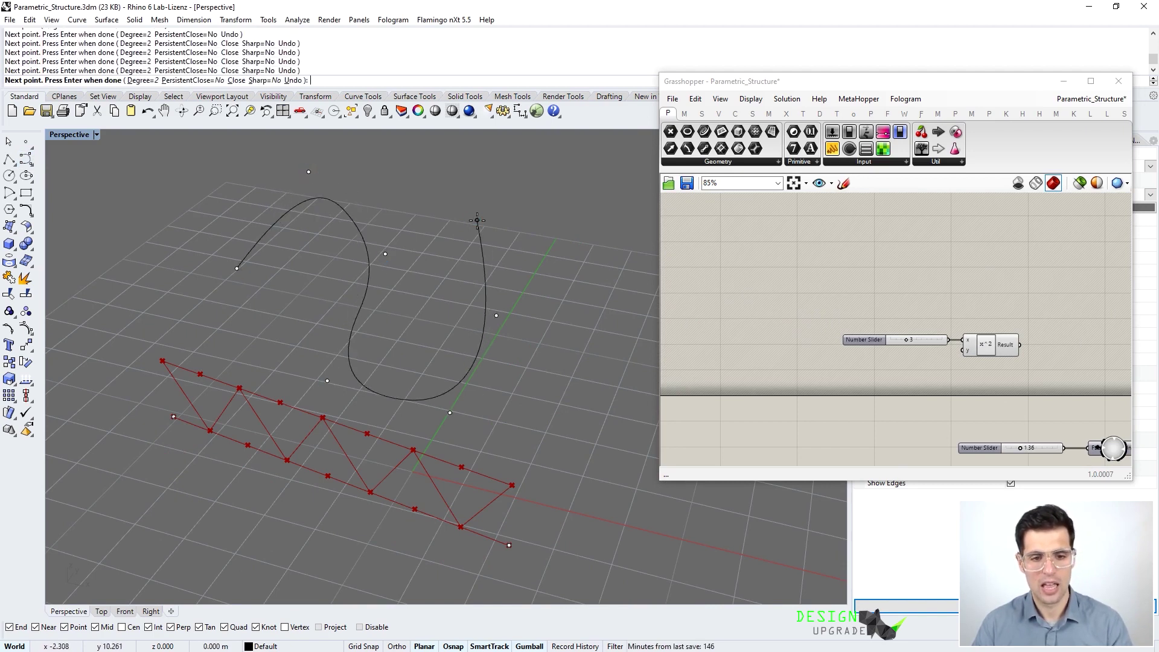
key("Return")
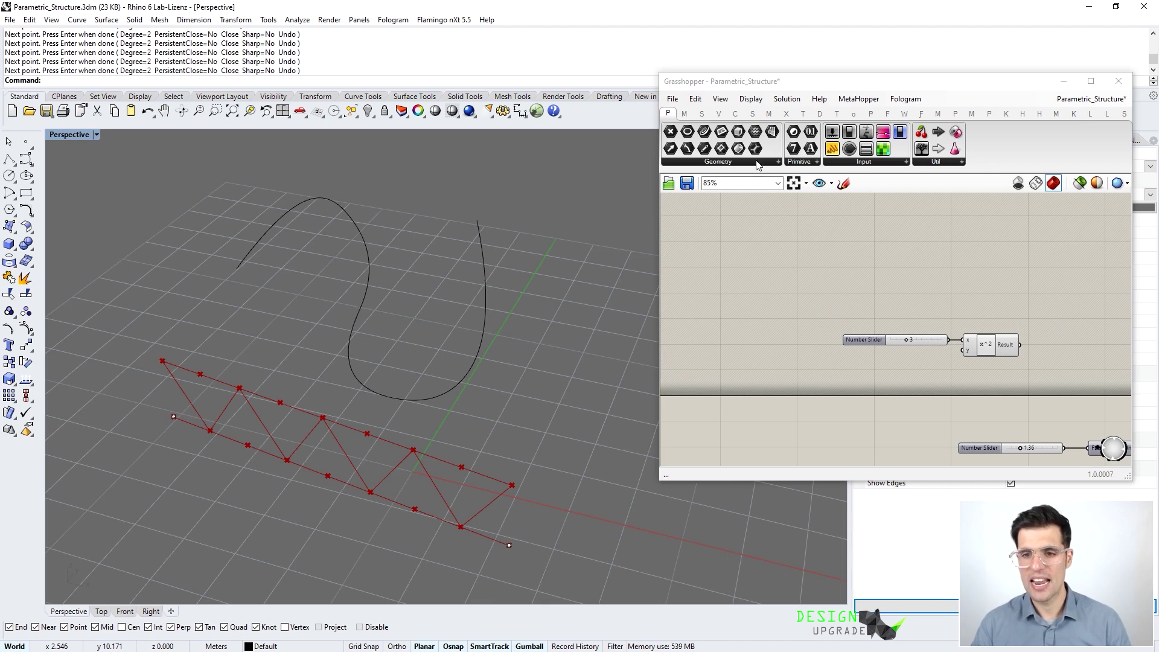
Place an Evaluate Curve component from the Curve Analysis group on free canvas space above the x^2 expression.
mouse_move(737, 115)
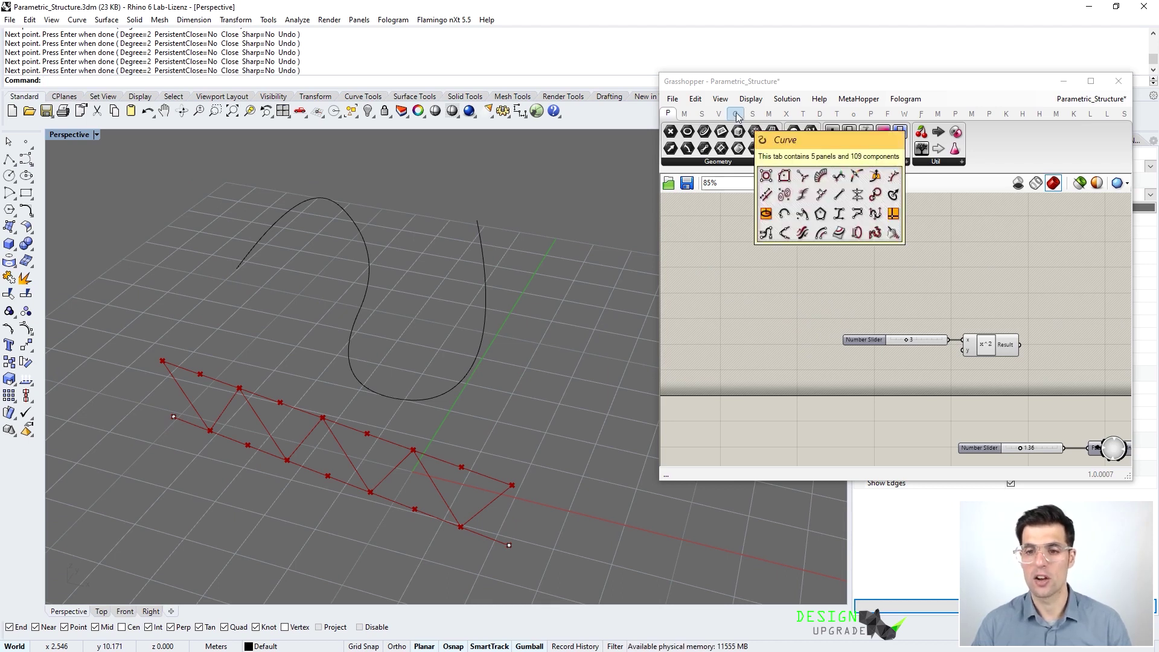
left_click(737, 115)
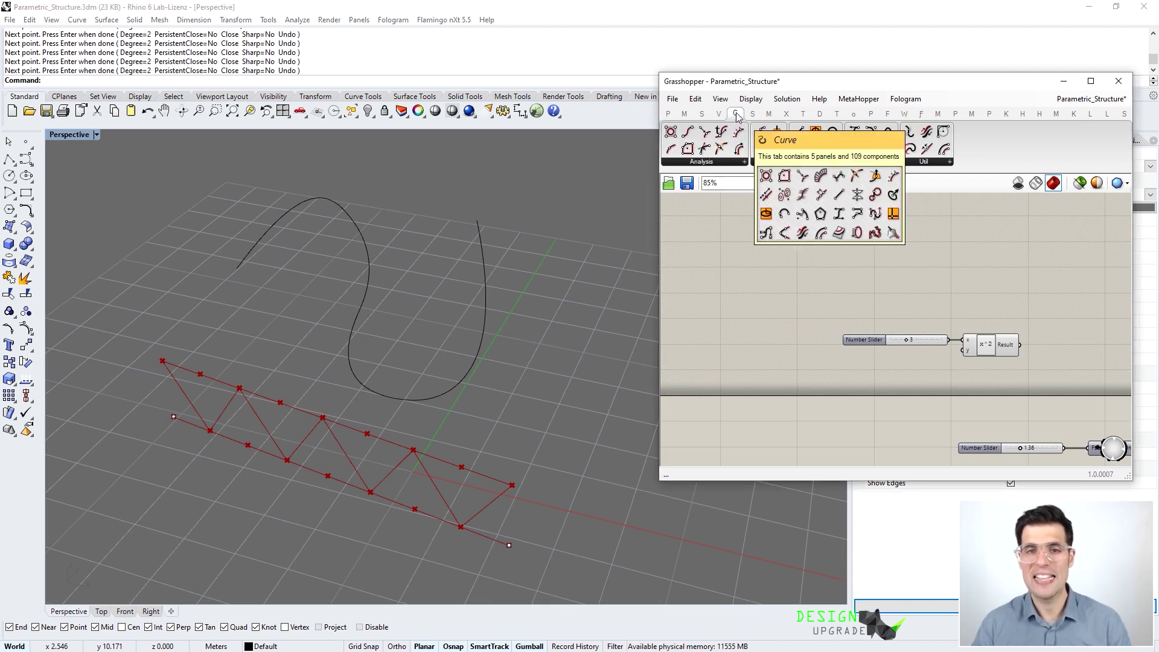
left_click(713, 164)
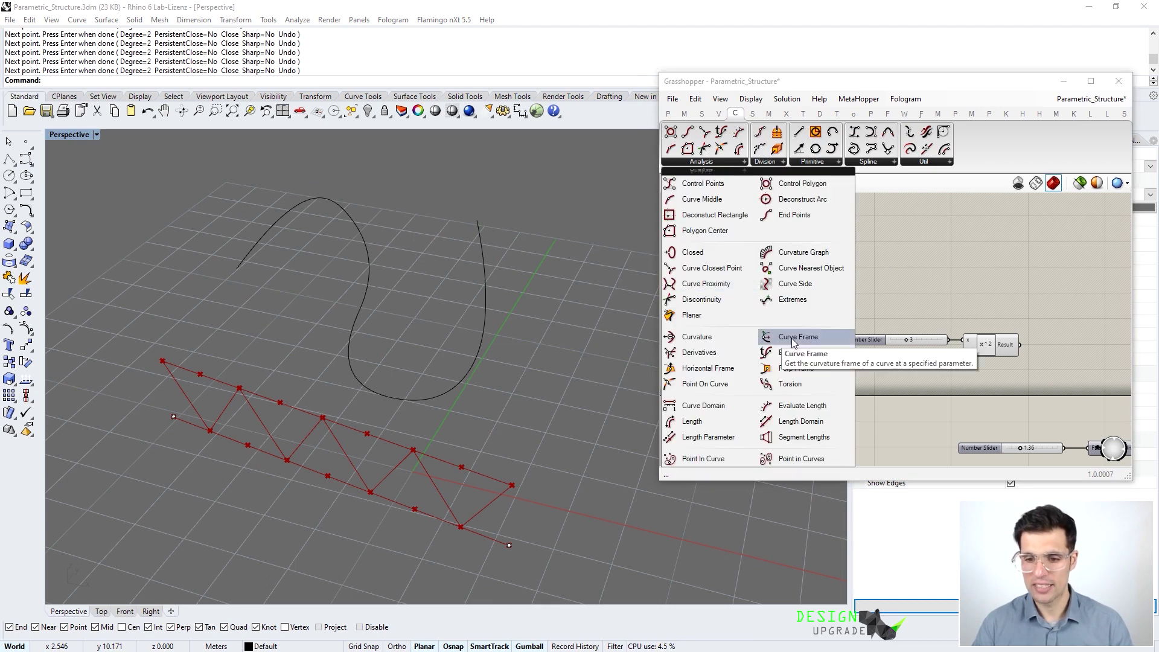
left_click_drag(817, 354, 744, 216)
right_click_drag(744, 215, 789, 246)
left_click_drag(811, 263, 862, 255)
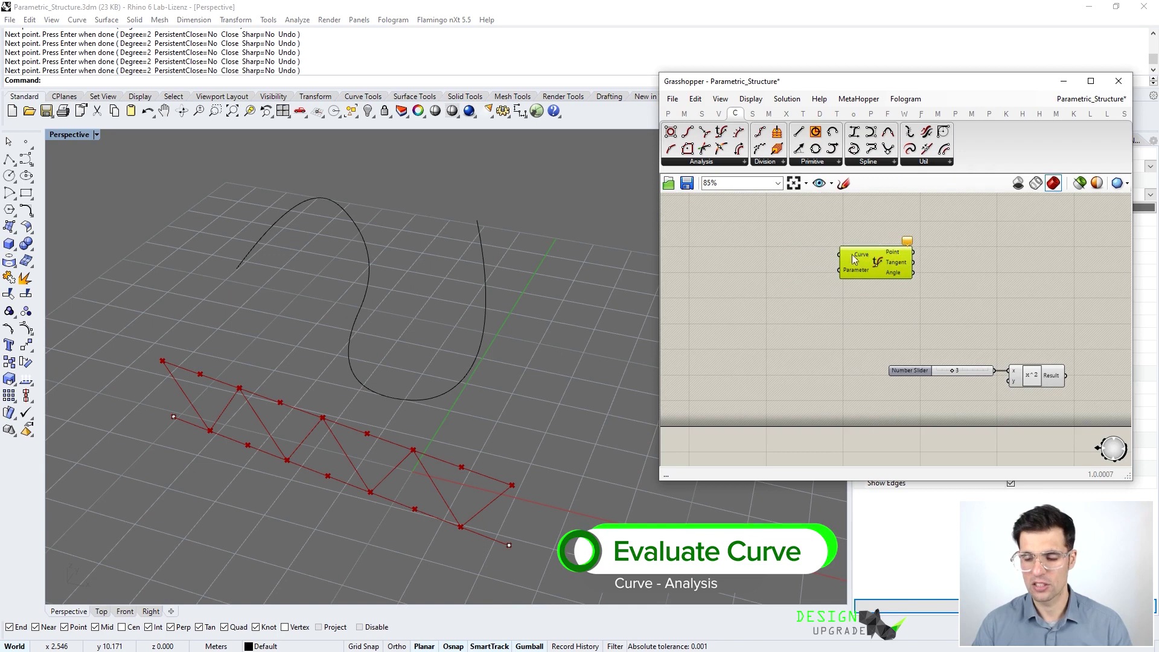
Add a Curve parameter, reference the winding Rhino curve in it and wire it to Evaluate Curve's Curve input.
double_click(788, 253)
type("cr")
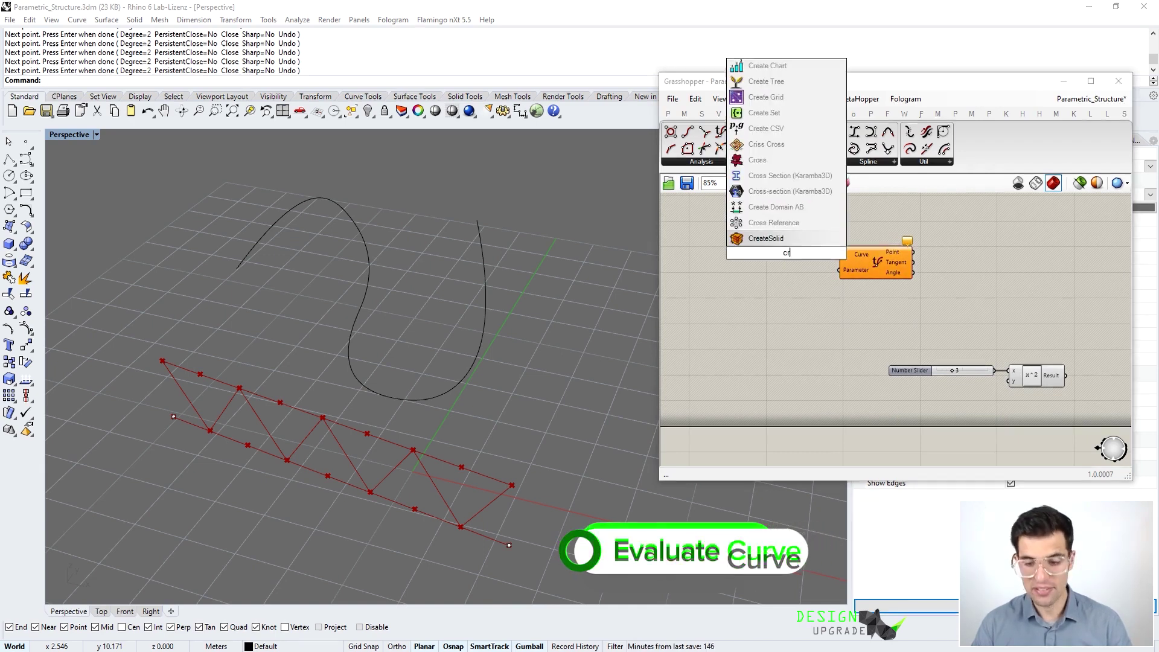
key("BackSpace")
left_click(759, 128)
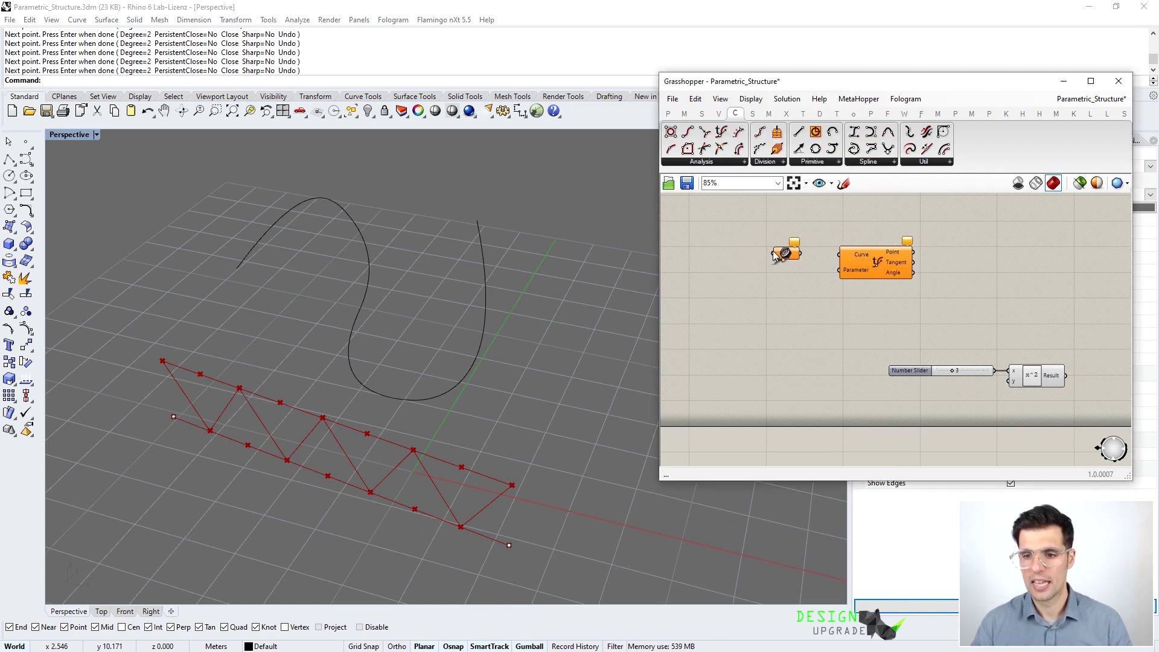
right_click(778, 257)
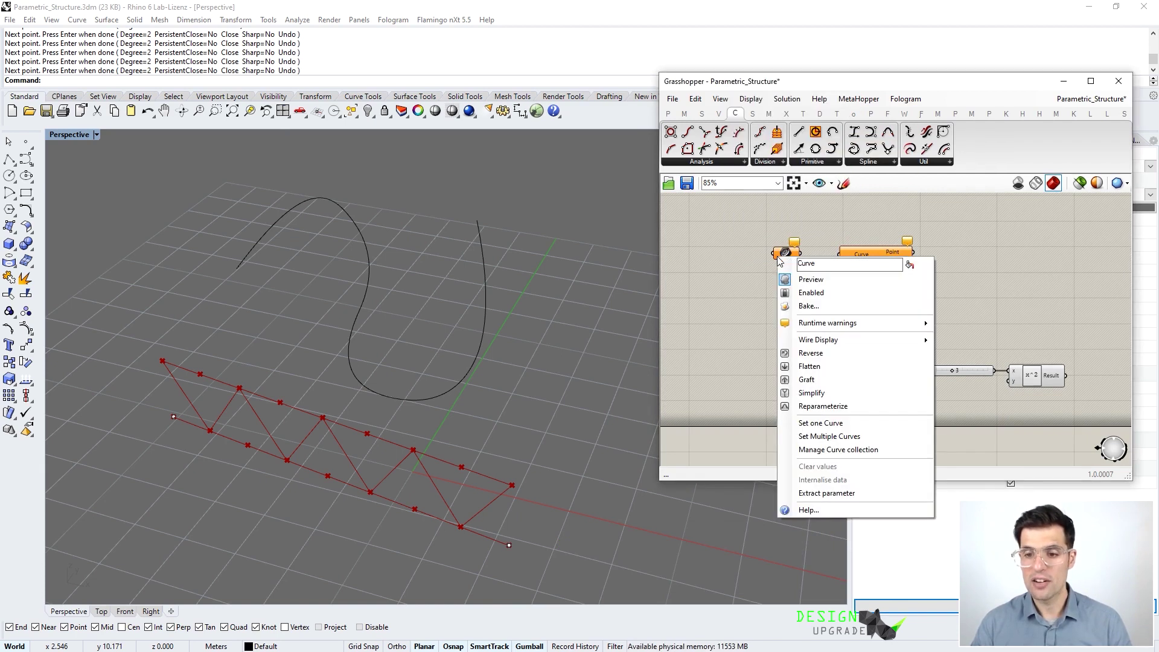
left_click(834, 423)
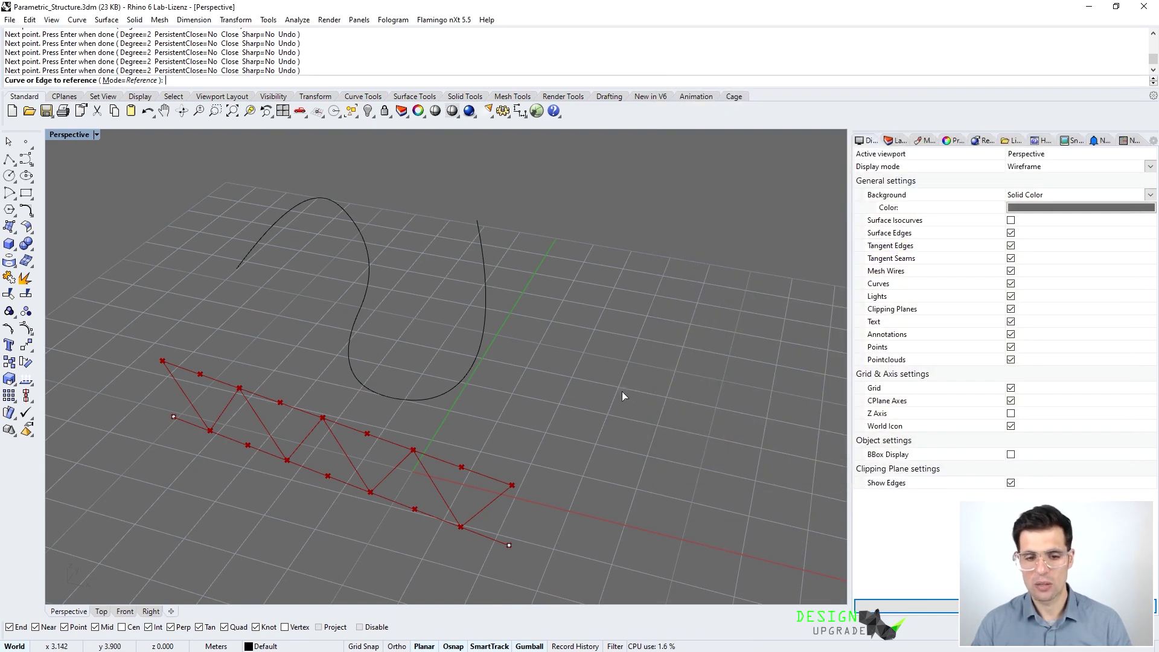
left_click(460, 380)
left_click_drag(801, 253, 882, 265)
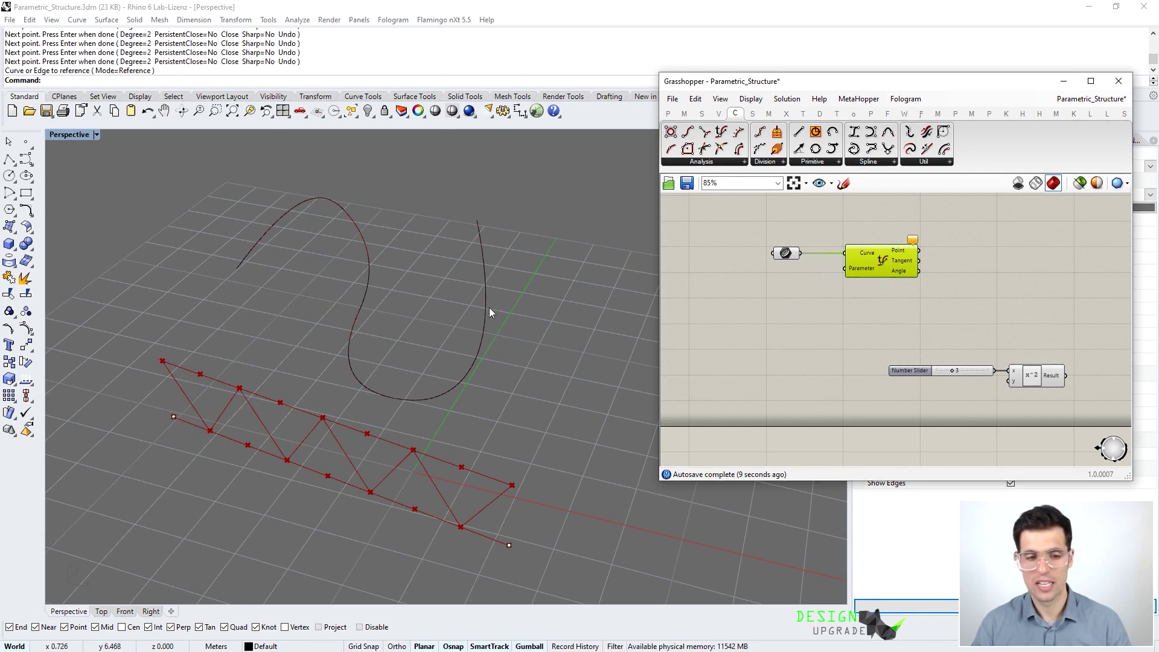
Add a number slider ranging from 0.00 to 1, wire it to Evaluate Curve's Parameter input and raise it to 1.00.
double_click(809, 303)
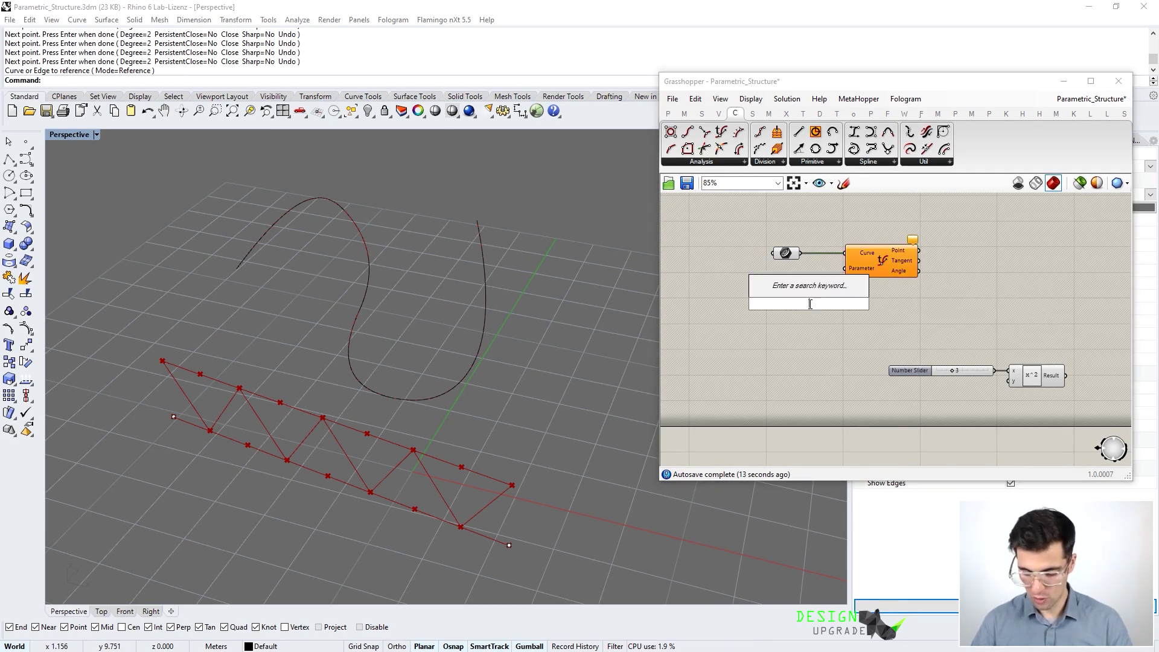
type("0.00")
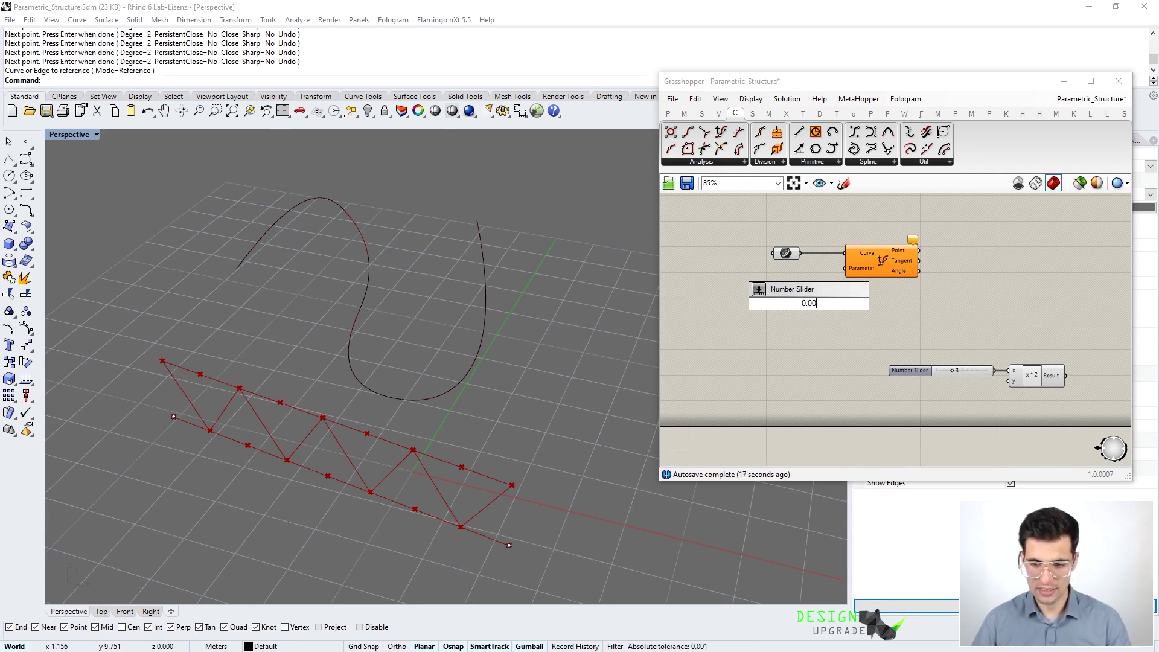
type("...1")
key("Return")
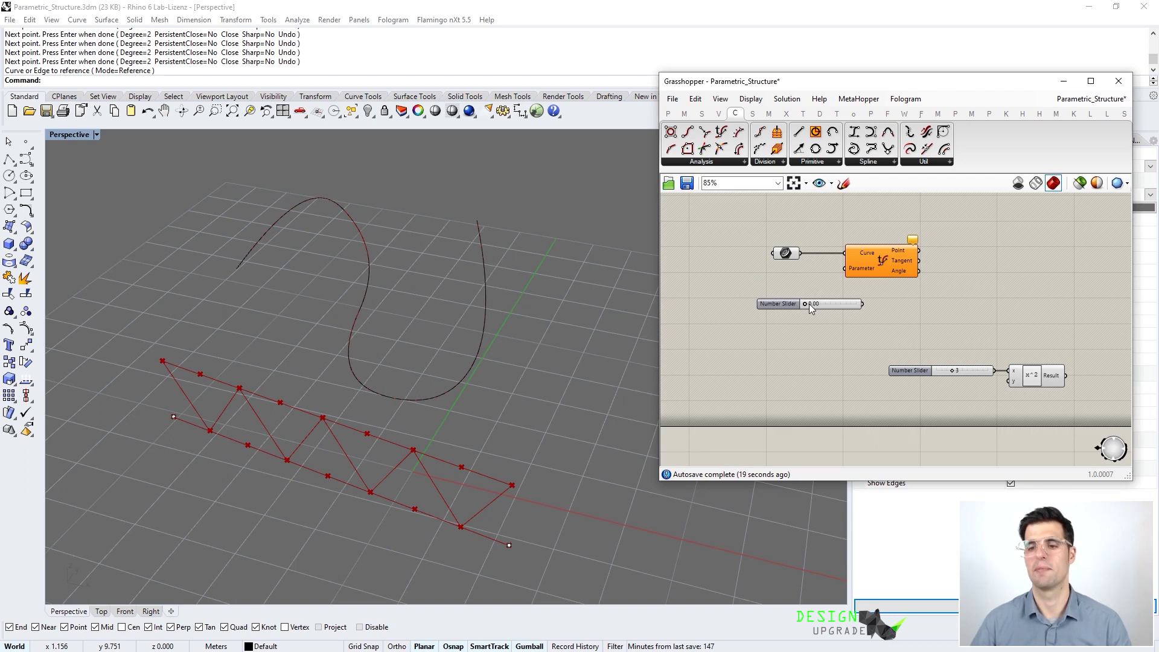
left_click_drag(844, 306, 845, 271)
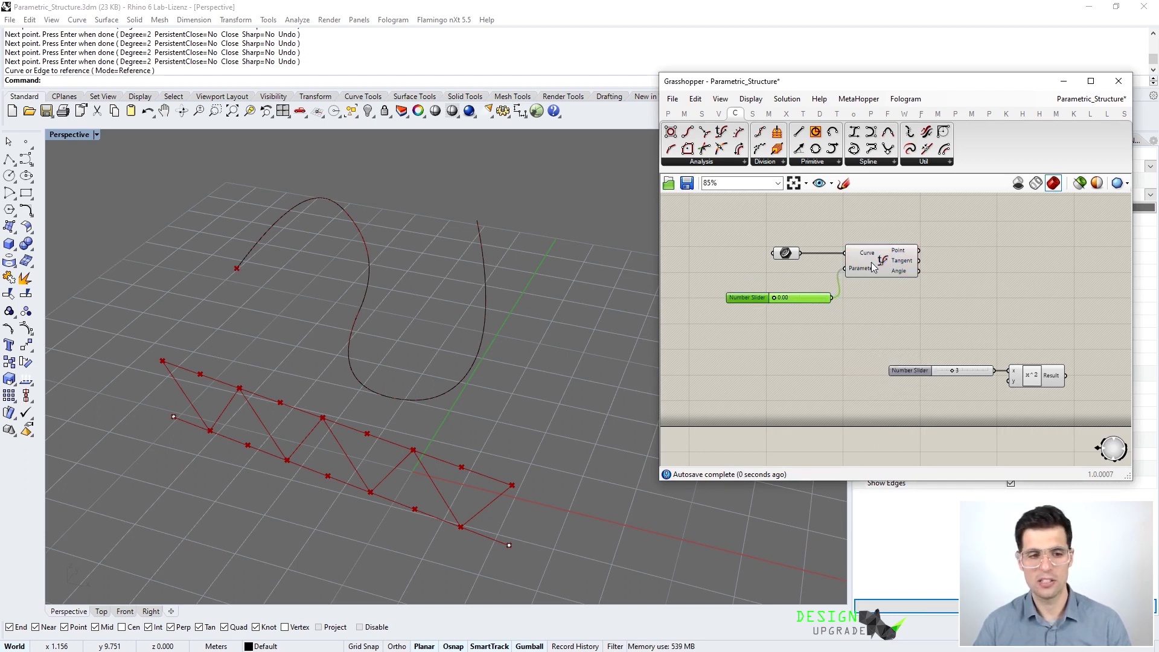
left_click(846, 273)
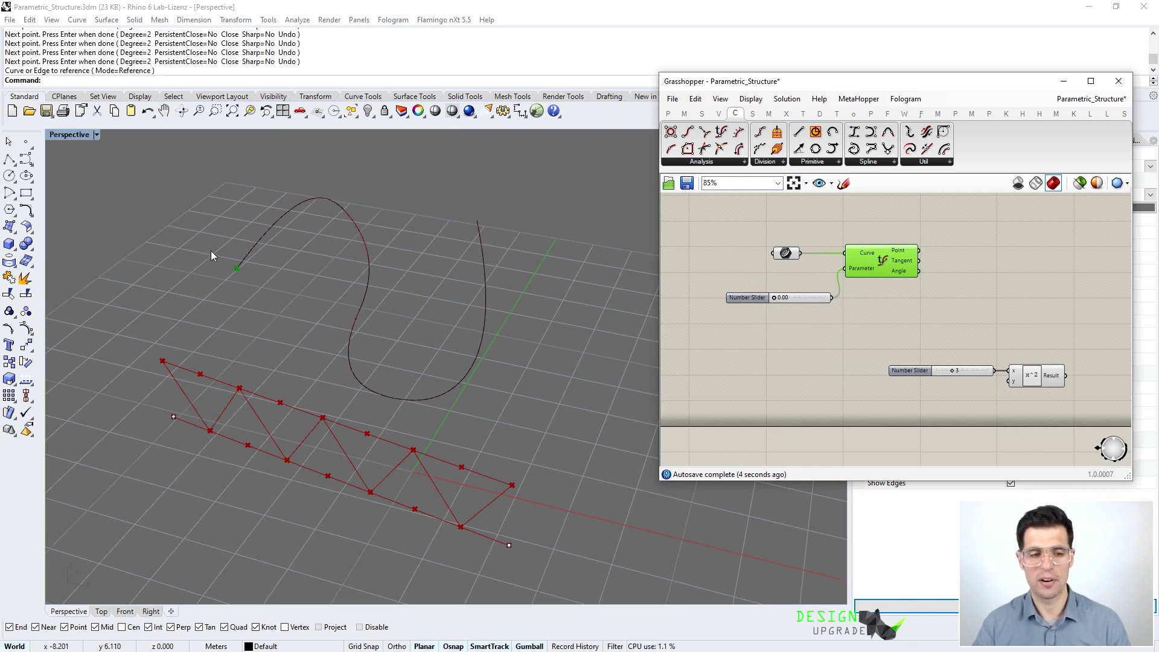
left_click_drag(775, 298, 829, 303)
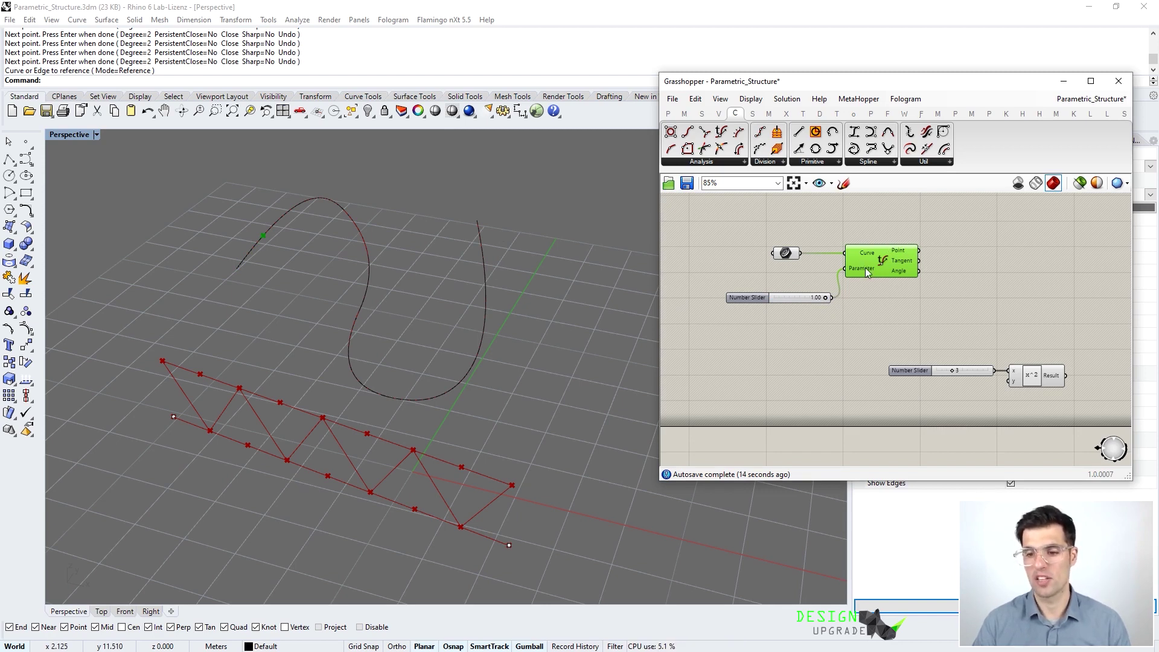
Reparameterize Evaluate Curve's Curve input and set the parameter slider to 0.35.
mouse_move(794, 256)
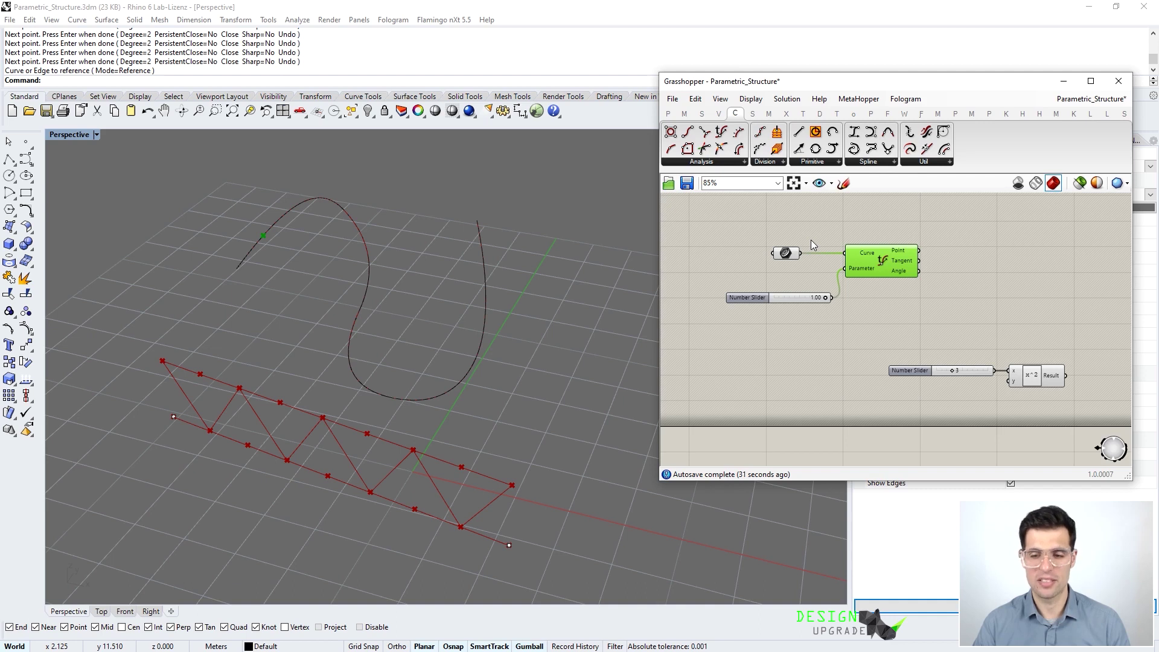
right_click(862, 258)
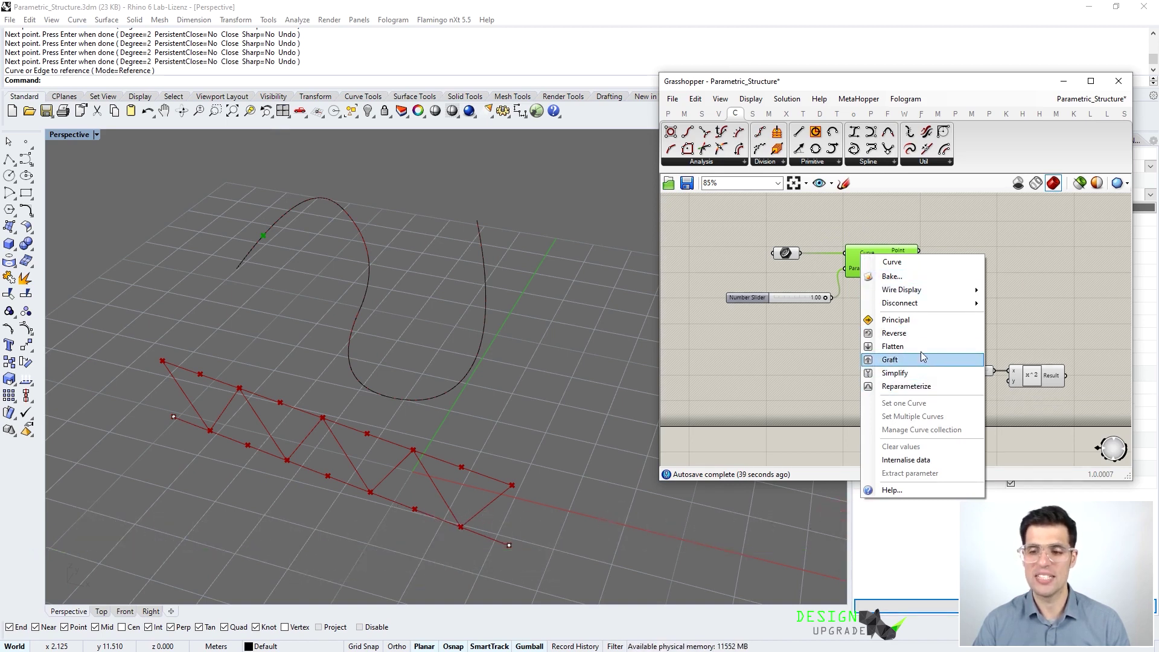
left_click(921, 392)
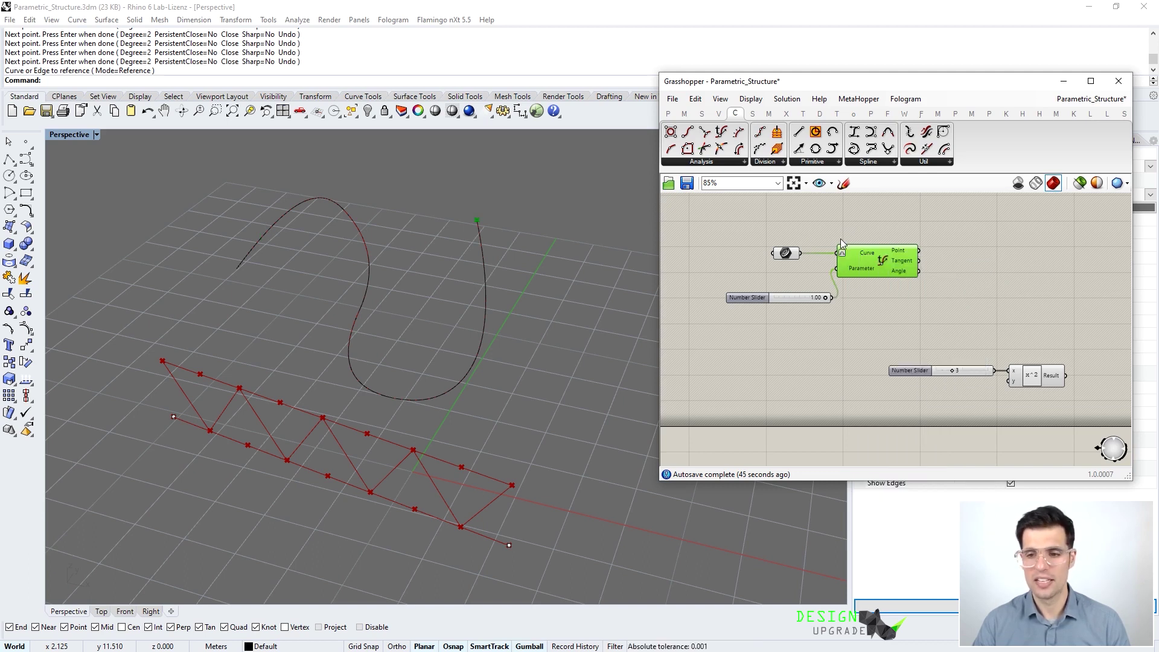
left_click_drag(824, 298, 761, 289)
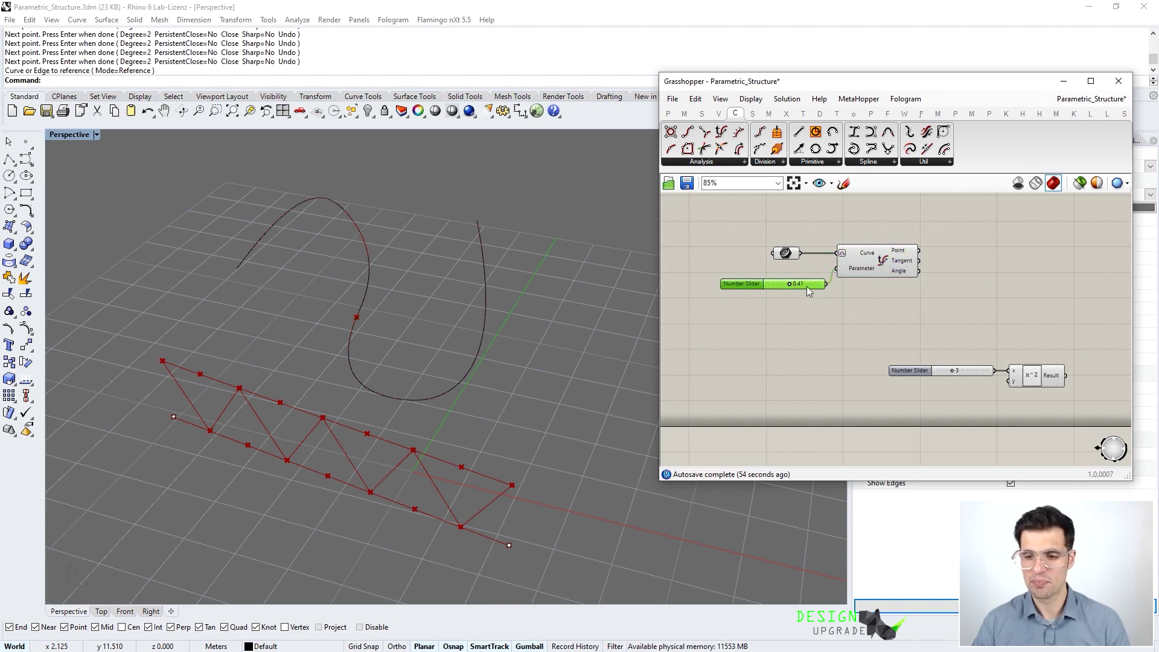
mouse_move(791, 284)
left_mouse_down()
mouse_move(770, 285)
mouse_move(827, 284)
mouse_move(775, 287)
mouse_move(821, 289)
mouse_move(788, 288)
left_mouse_up()
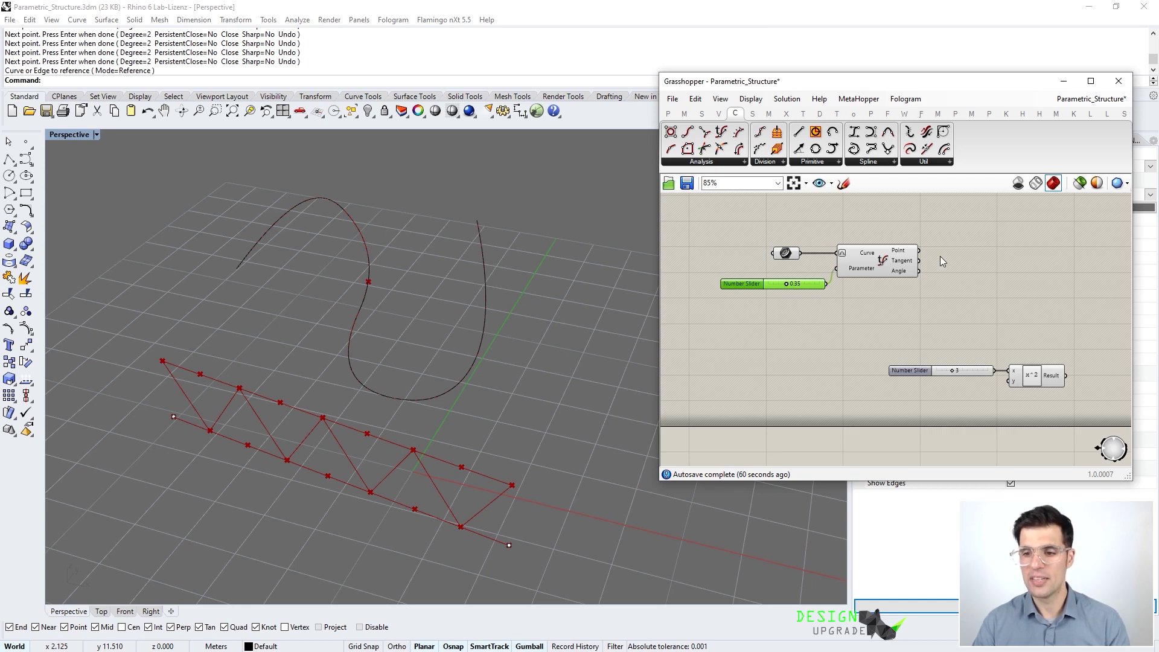
Delete the Evaluate Curve example components from the canvas and the winding curve from the Rhino model.
left_click_drag(954, 219, 714, 316)
key("Delete")
right_click_drag(1003, 363, 906, 333)
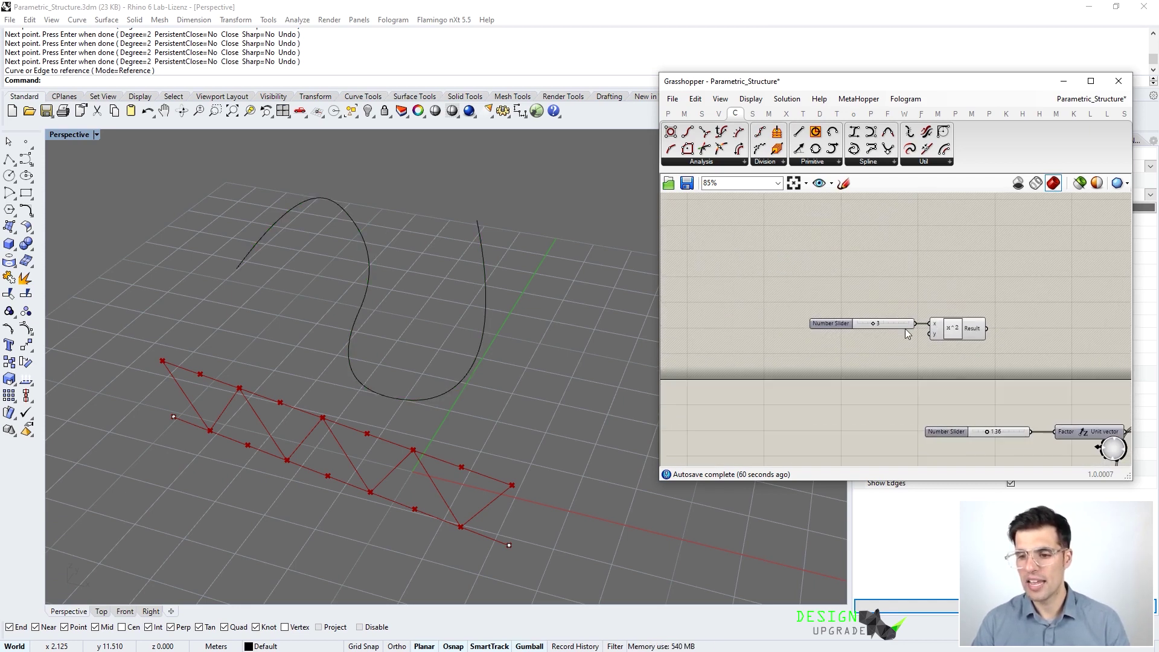
scroll(906, 334, "up", 2)
left_click(480, 354)
key("Delete")
right_click_drag(475, 412, 483, 362)
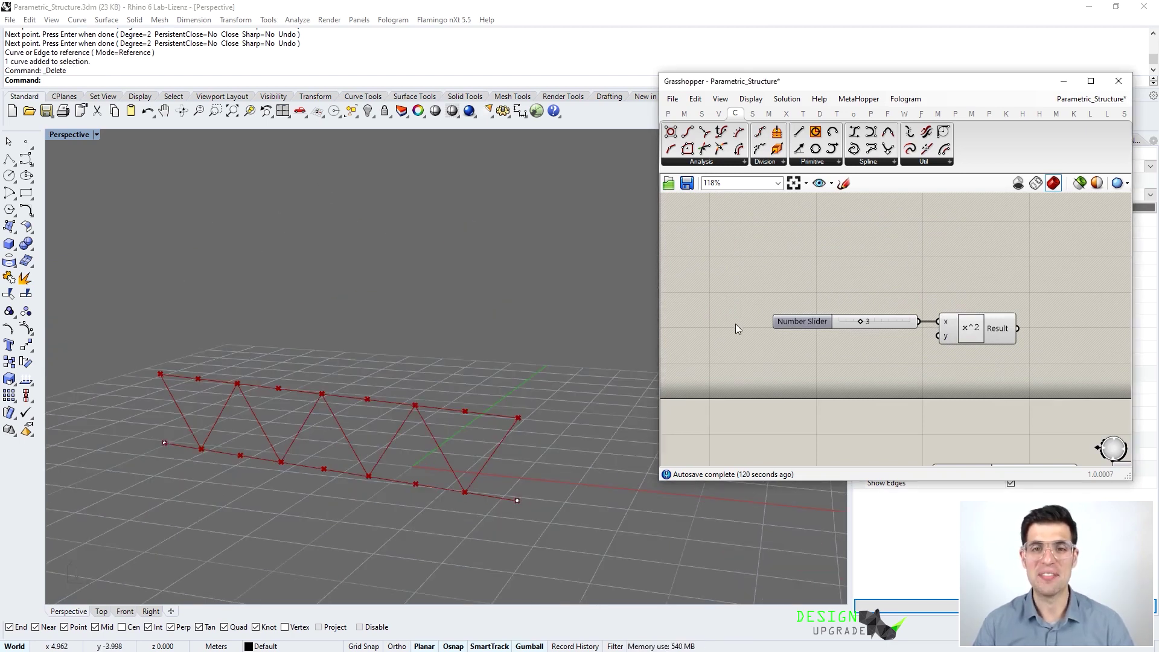
Examine the truss's base Line and the Parameters output of the Divide Curve component it feeds.
scroll(928, 282, "down", 2)
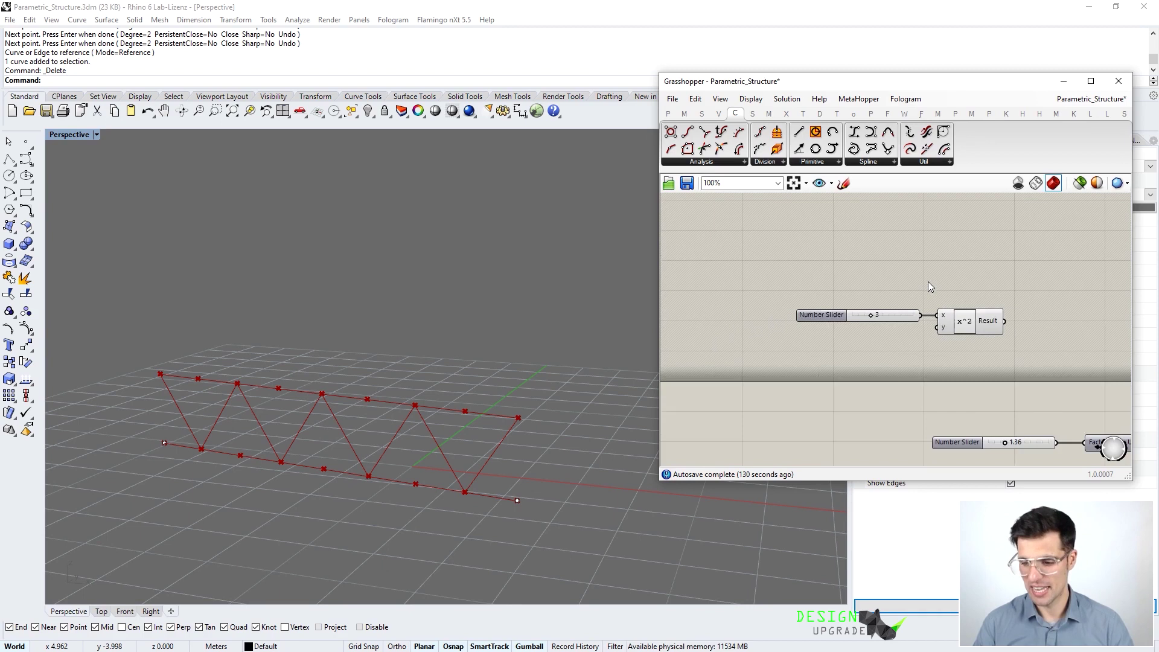
right_click(893, 255)
right_click_drag(867, 282, 869, 314)
scroll(882, 346, "up", 1)
scroll(881, 347, "up", 1)
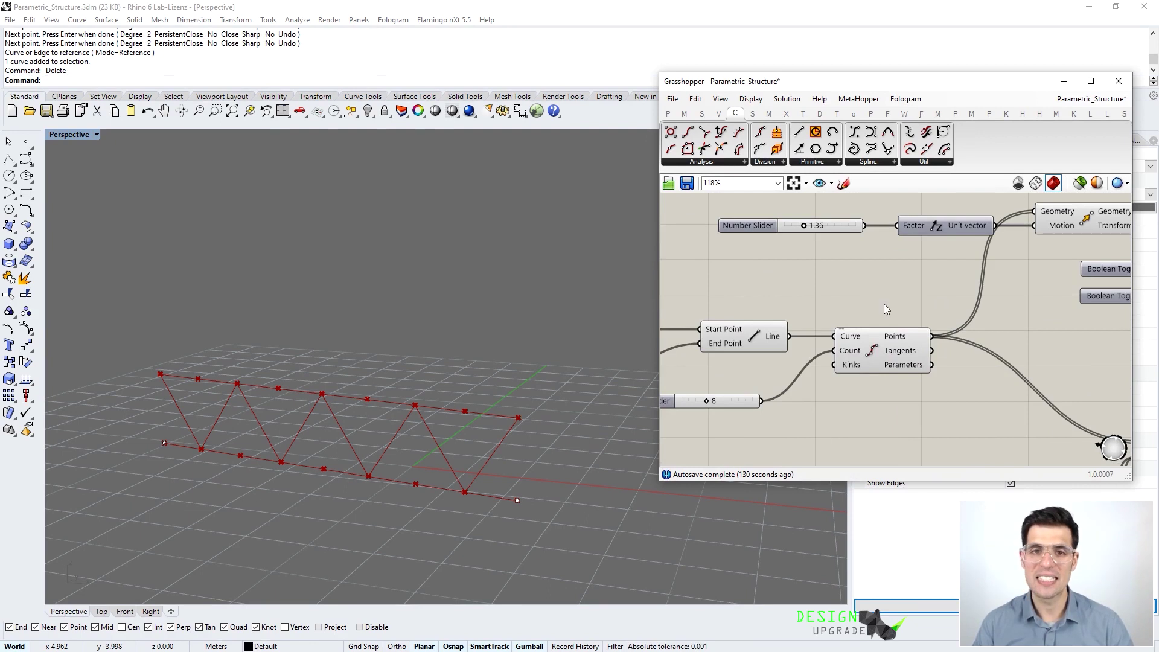
mouse_move(907, 367)
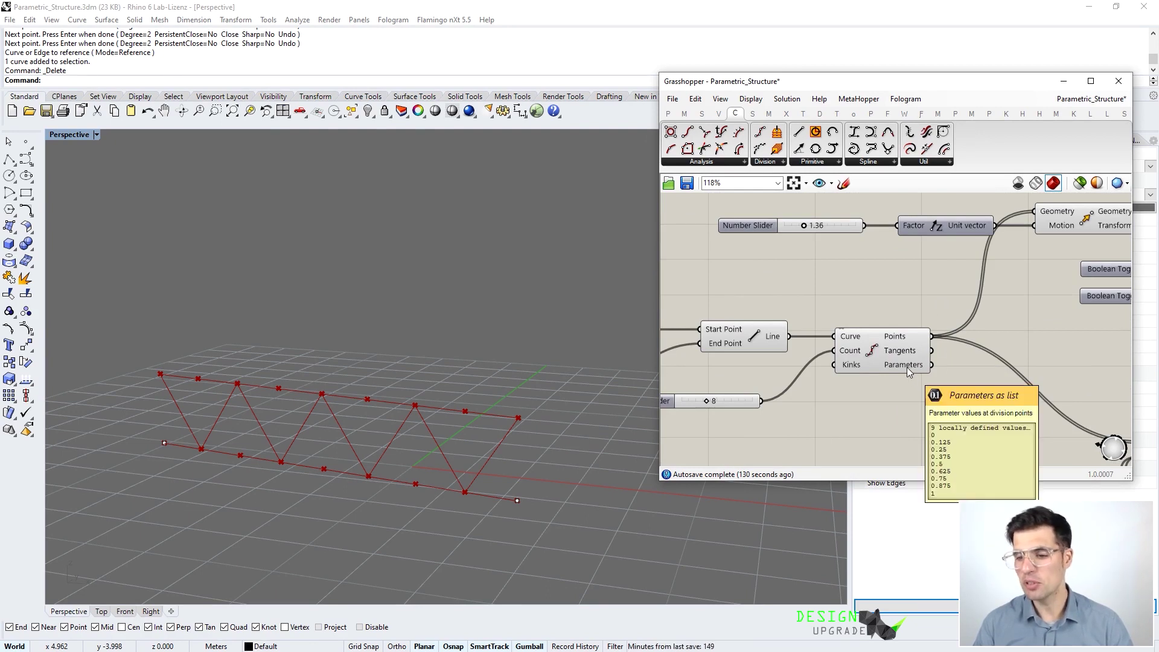
left_click(755, 341)
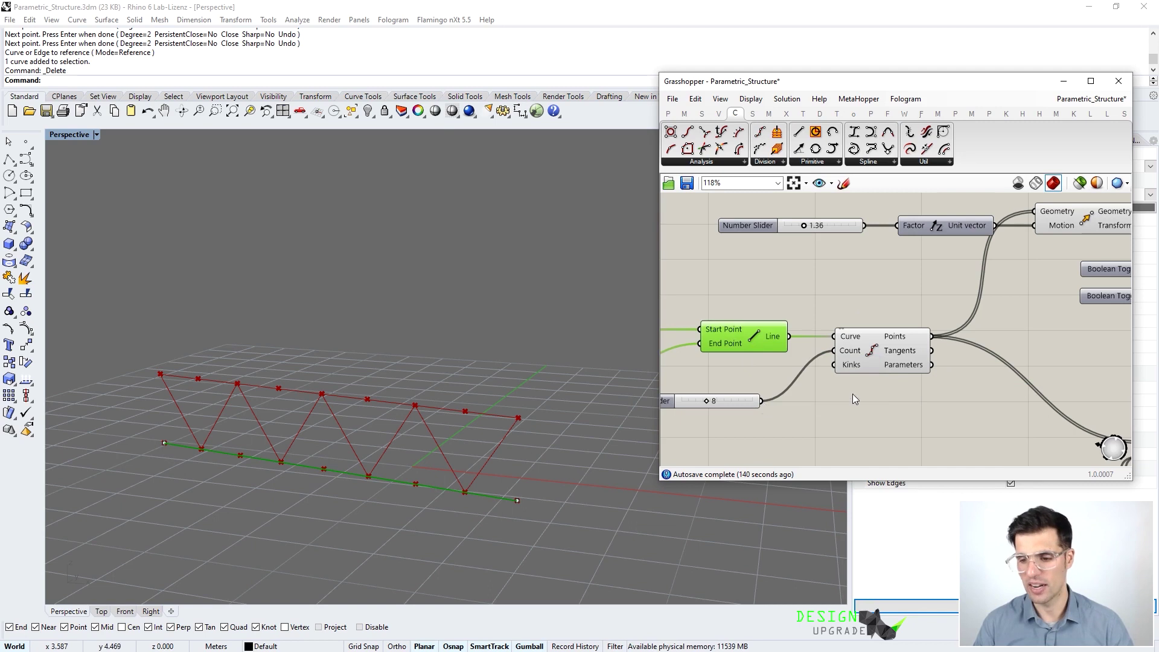
left_click(884, 400)
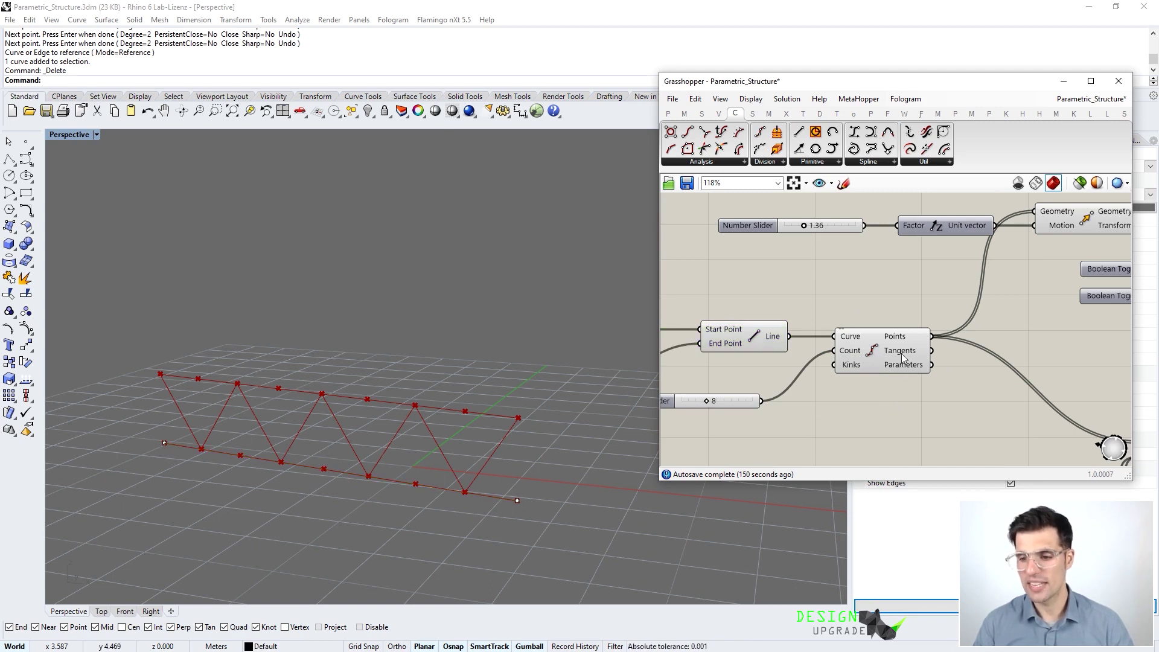
mouse_move(912, 366)
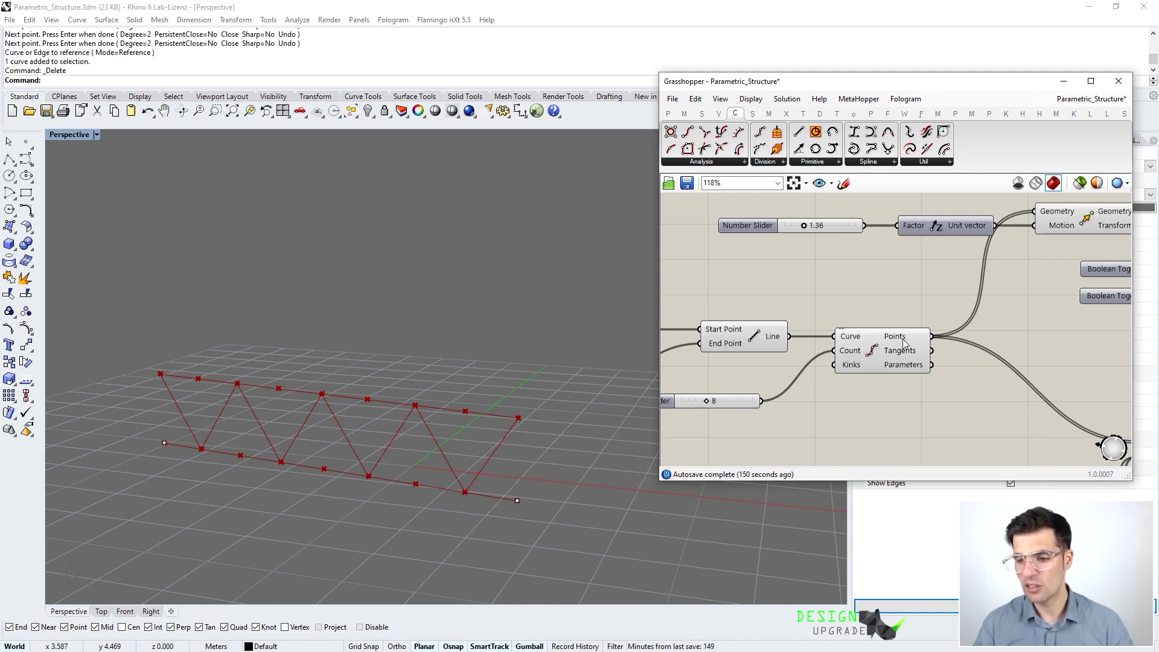
mouse_move(899, 343)
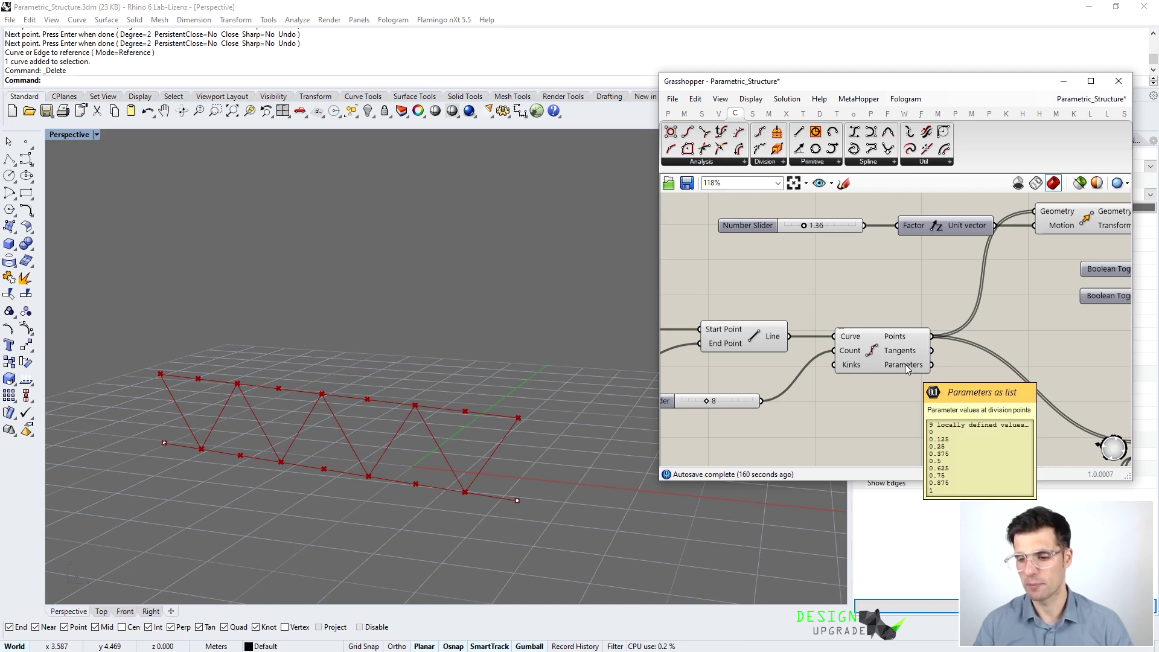
Wire Divide Curve's Parameters output to the x^2 expression's x input and delete the slider with value 3.
scroll(904, 364, "down", 2)
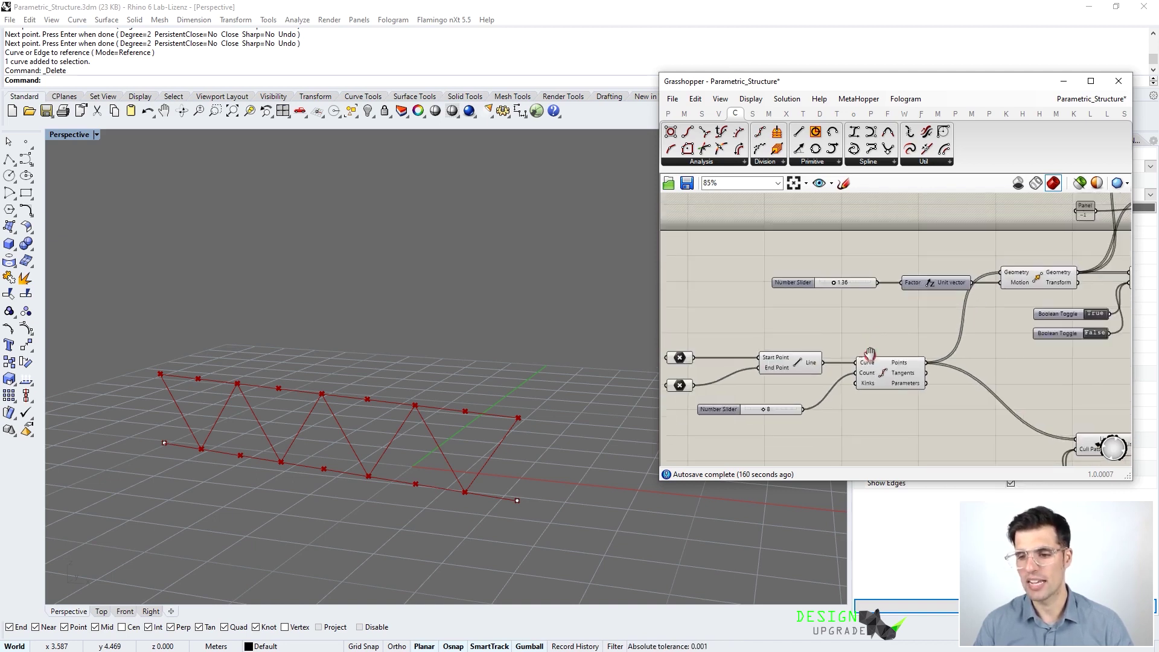
right_click_drag(827, 219, 834, 276)
left_click_drag(933, 424, 784, 220)
scroll(769, 245, "up", 3)
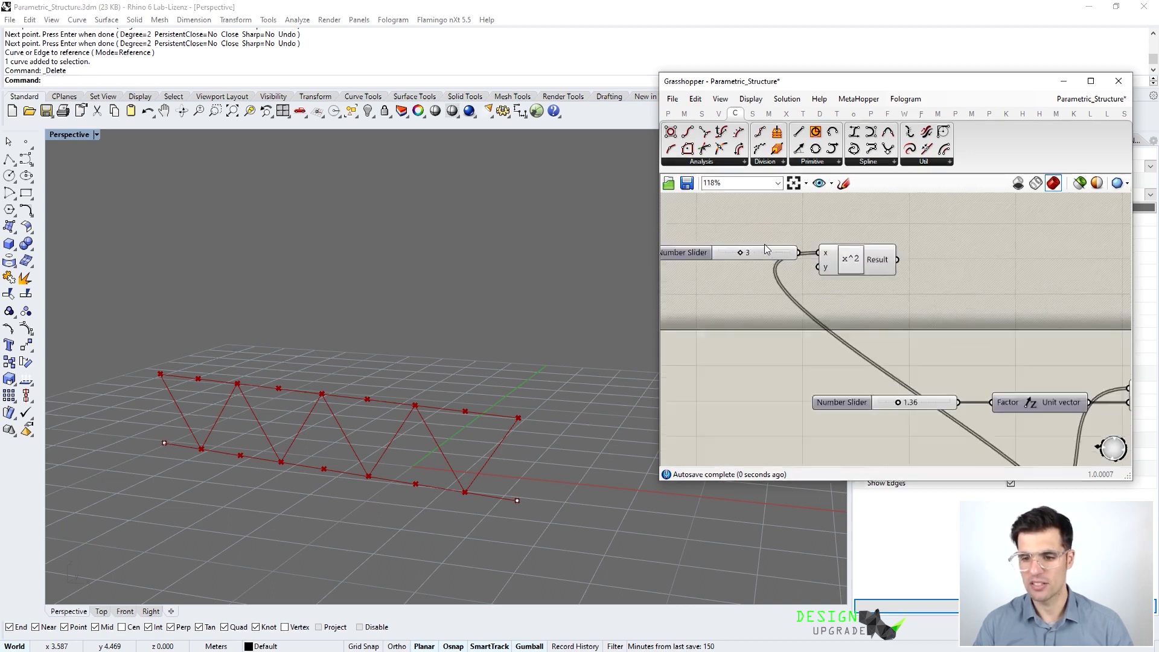
key("Delete")
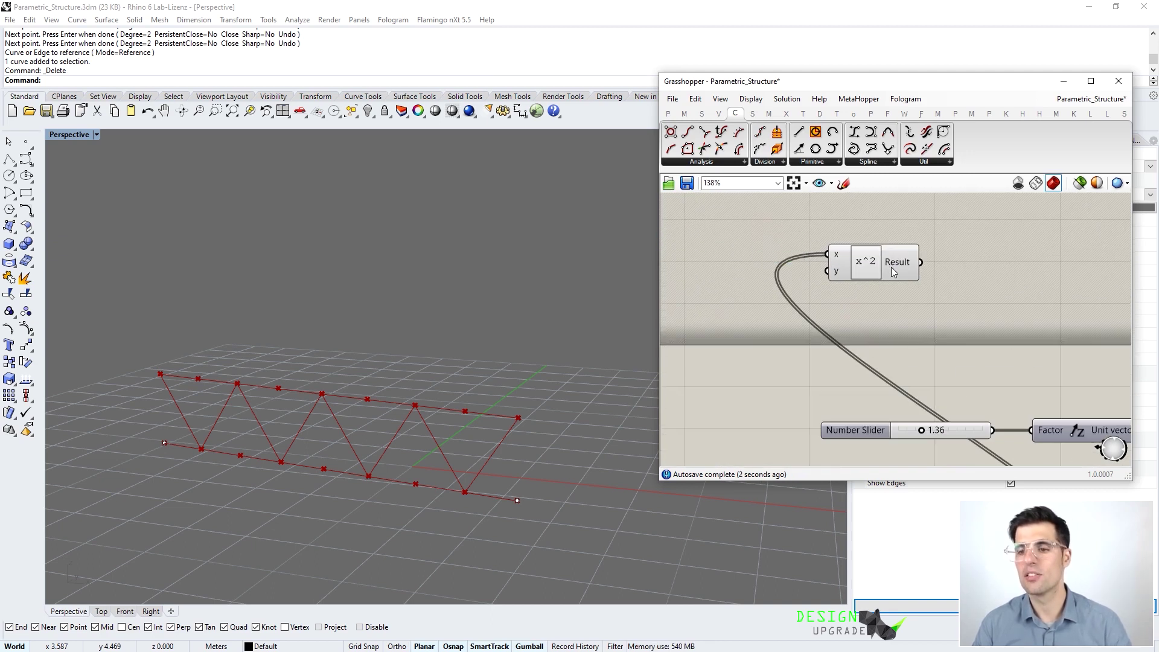
Add a Move component beside the x^2 expression and wire Divide Curve's Points output to its Geometry input.
scroll(890, 267, "down", 2)
scroll(879, 263, "down", 2)
left_click_drag(871, 266, 920, 254)
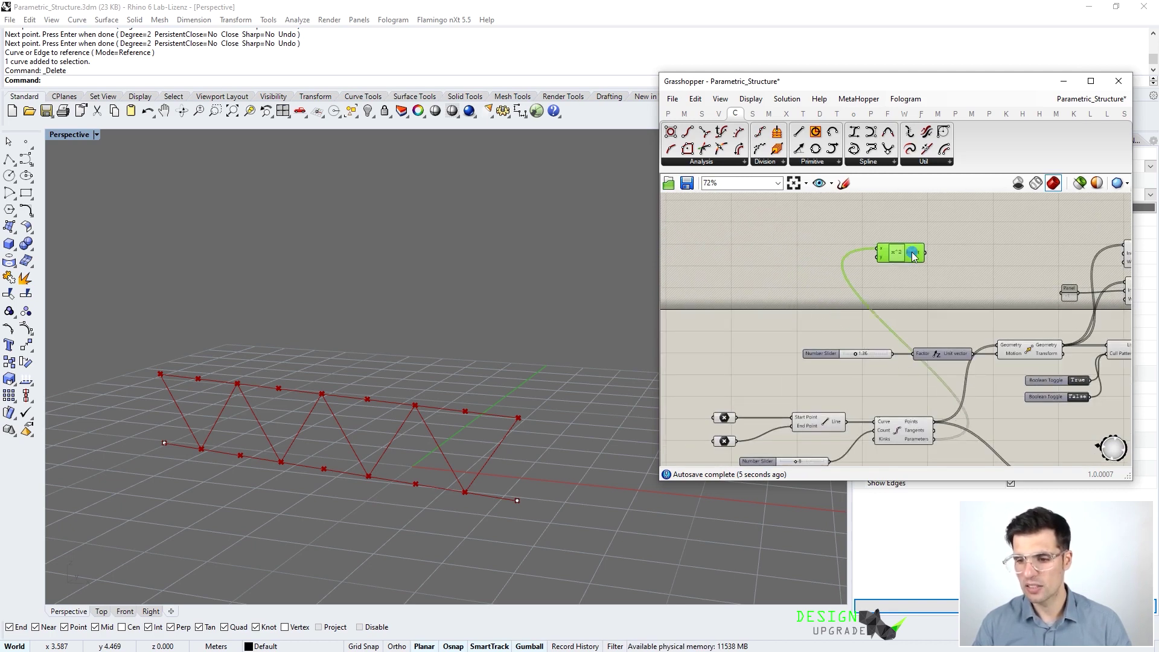
double_click(947, 251)
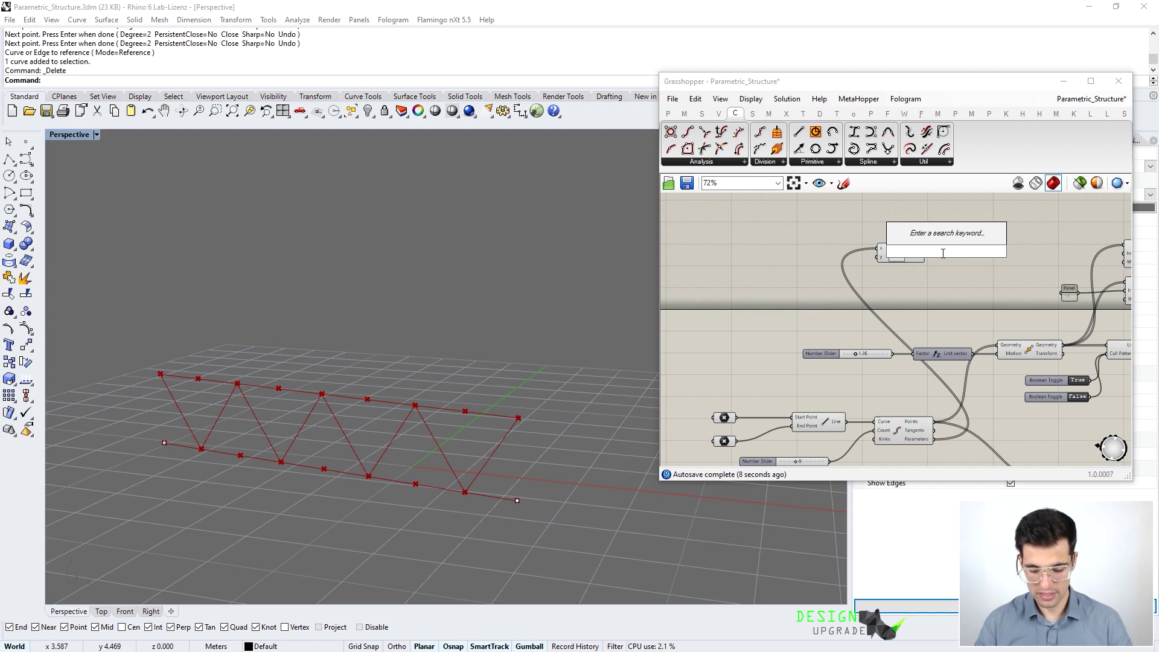
type("move")
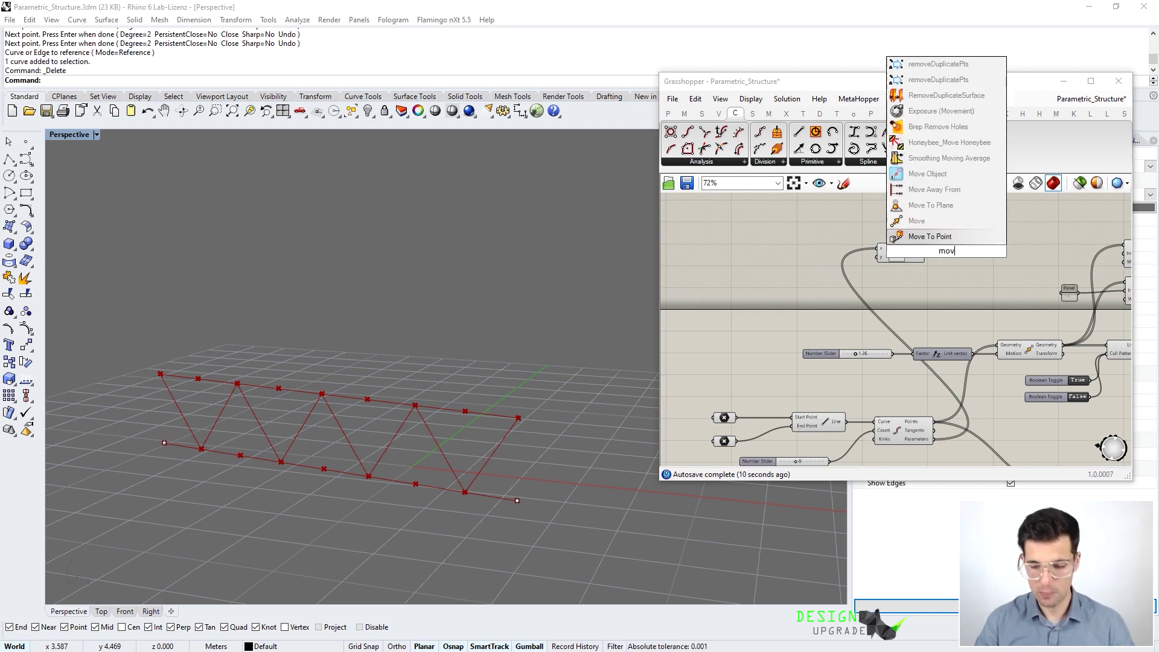
left_click(923, 237)
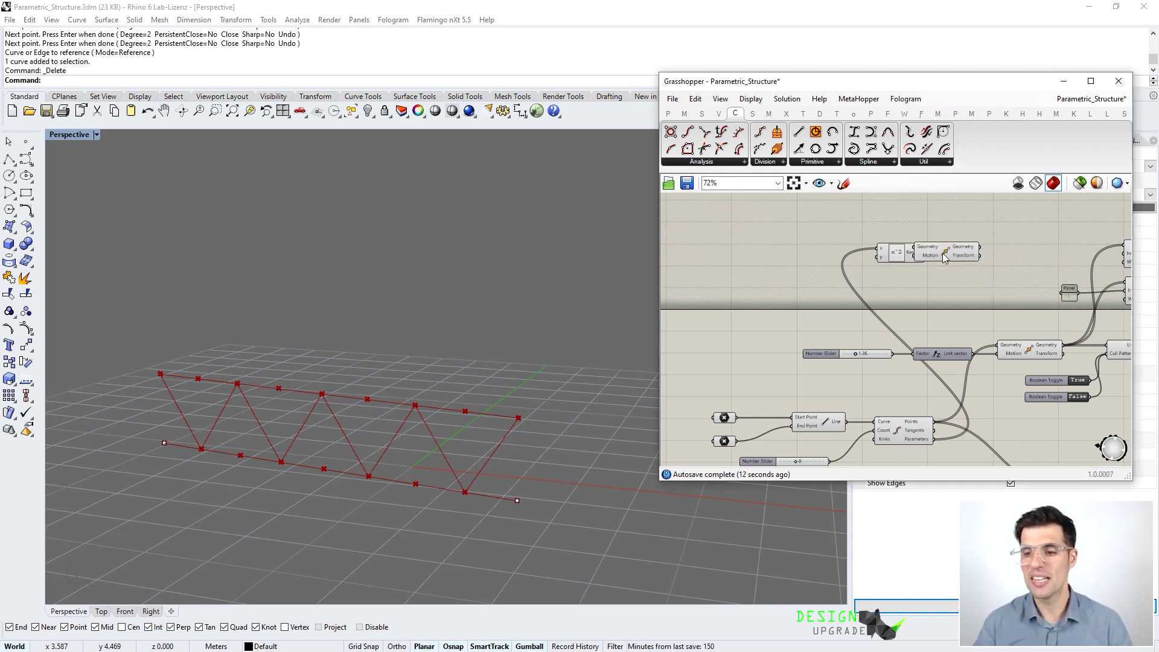
scroll(936, 254, "up", 2)
left_click_drag(904, 256, 867, 256)
scroll(870, 256, "down", 2)
left_click_drag(914, 422, 924, 252)
scroll(894, 241, "up", 2)
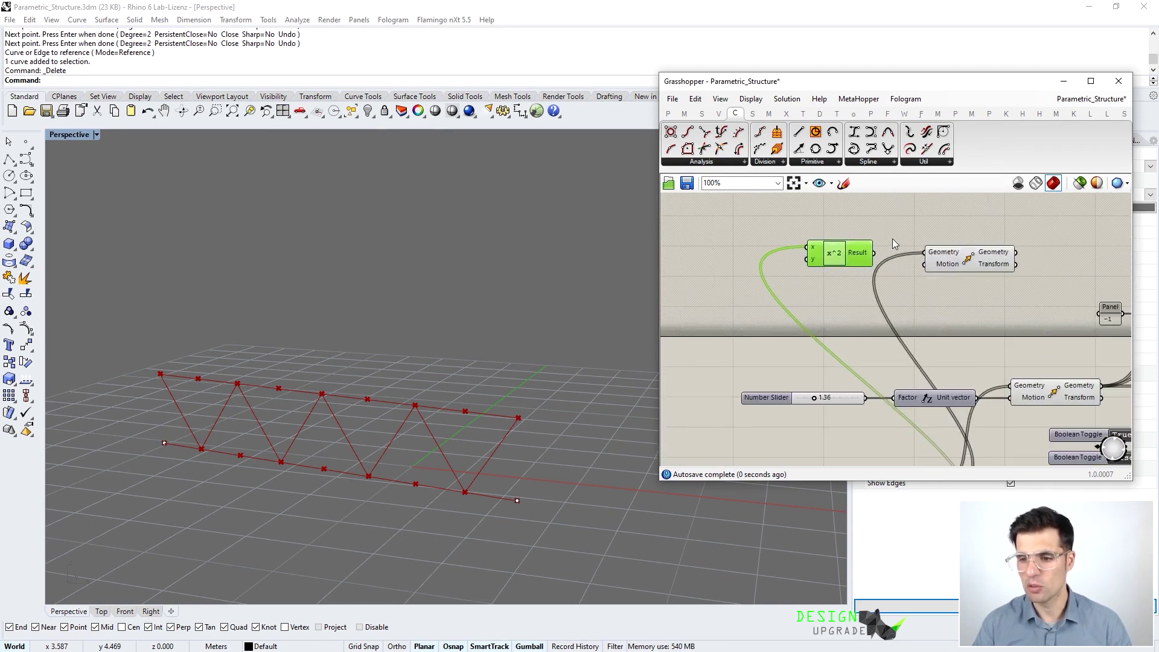
Add a Unit Z component, feed its Factor from the x^2 expression's Result and wire its vector to the new Move's Motion input.
left_click_drag(855, 266, 769, 266)
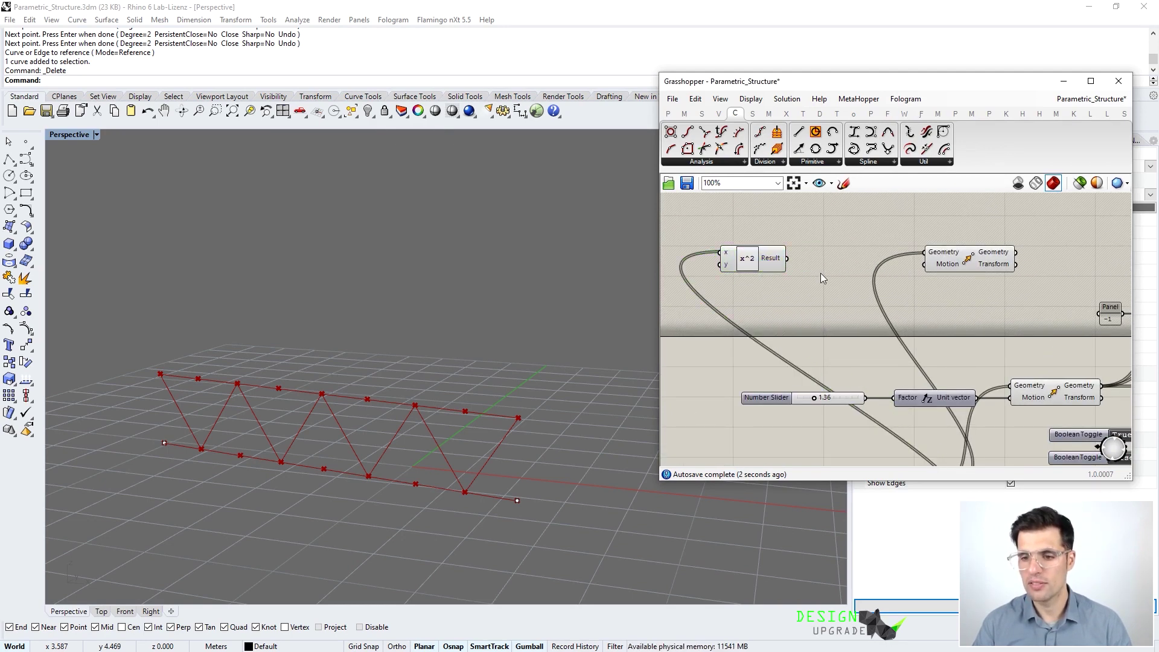
double_click(822, 273)
type("z")
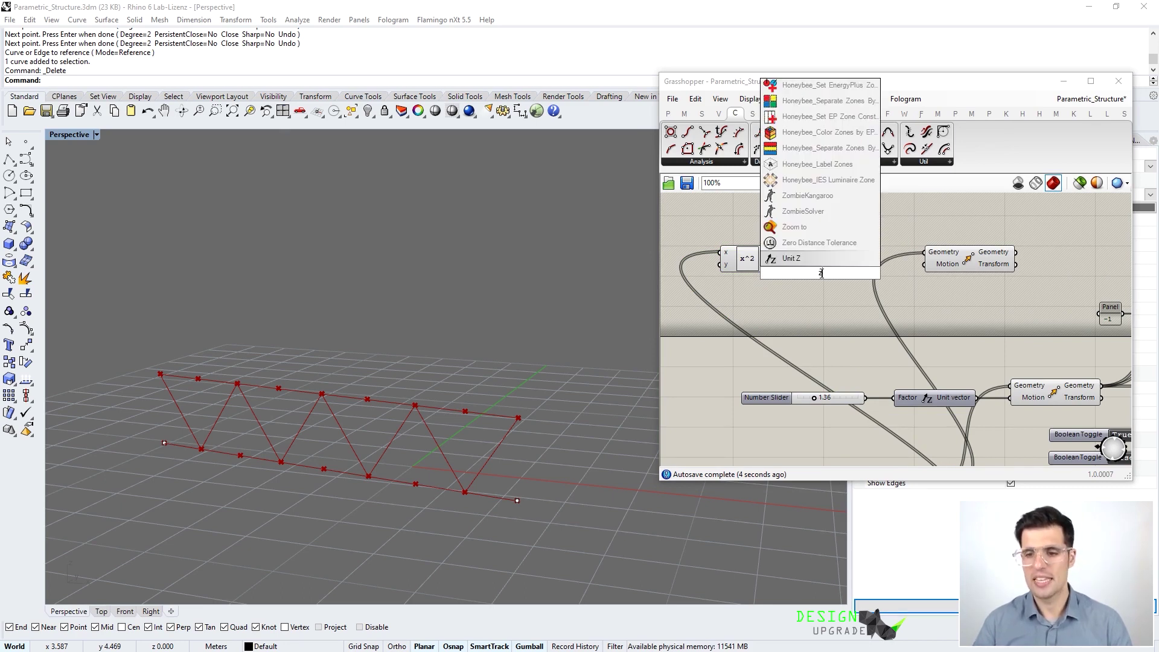
key("Return")
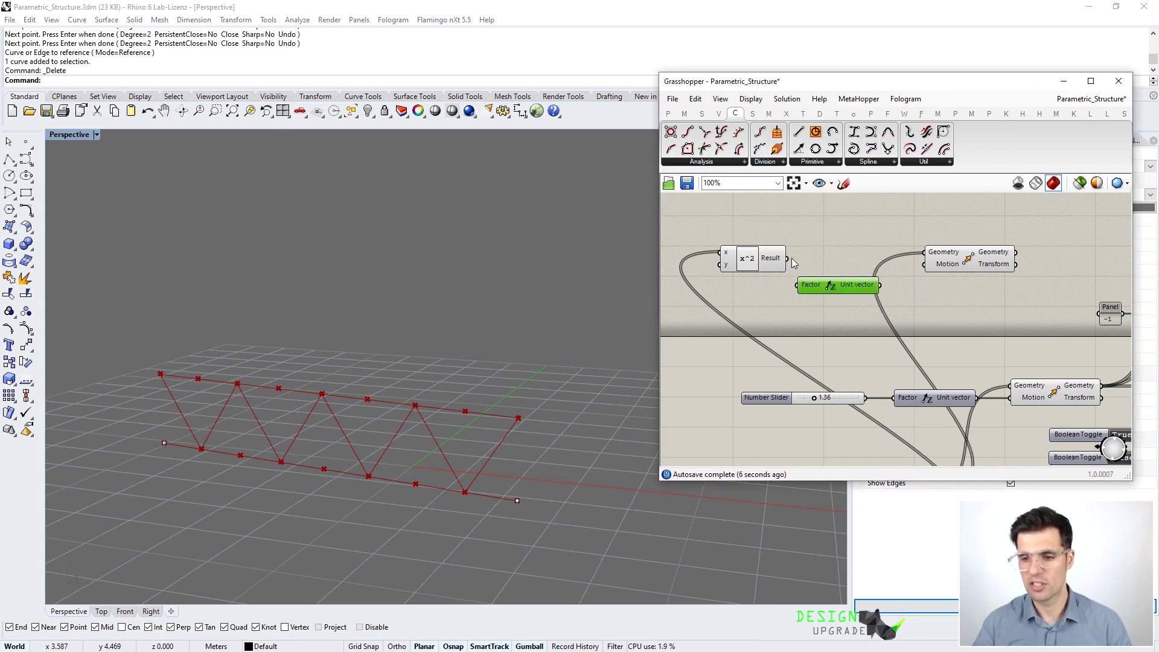
left_click_drag(787, 259, 960, 257)
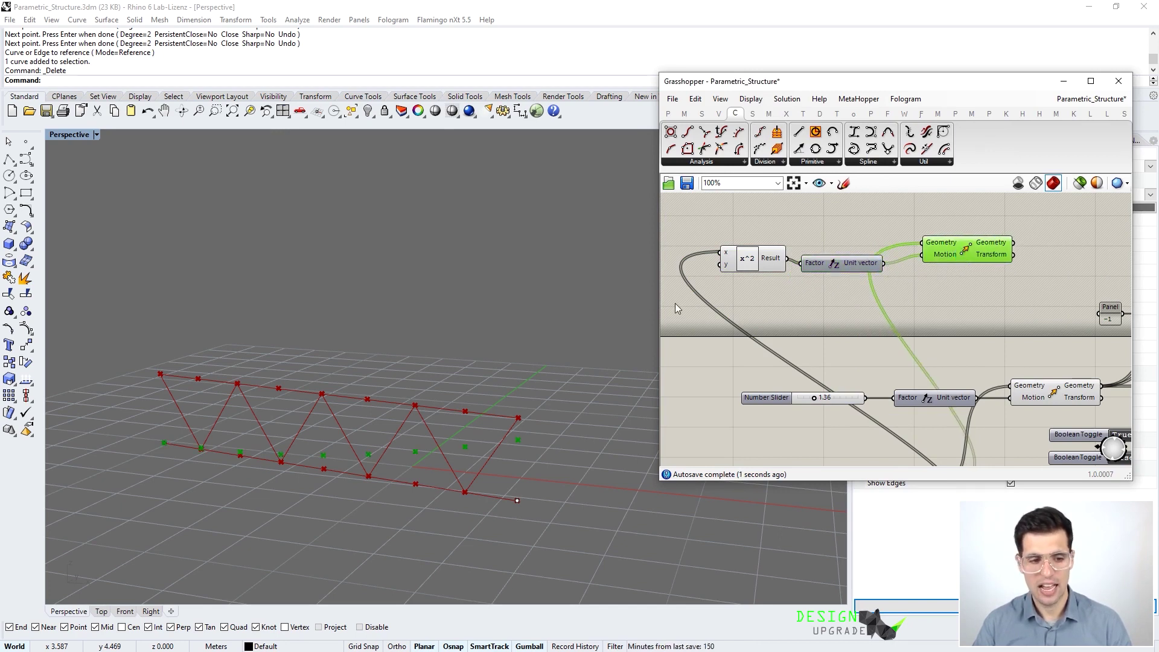
left_click_drag(775, 262, 764, 267)
left_click_drag(957, 252, 965, 255)
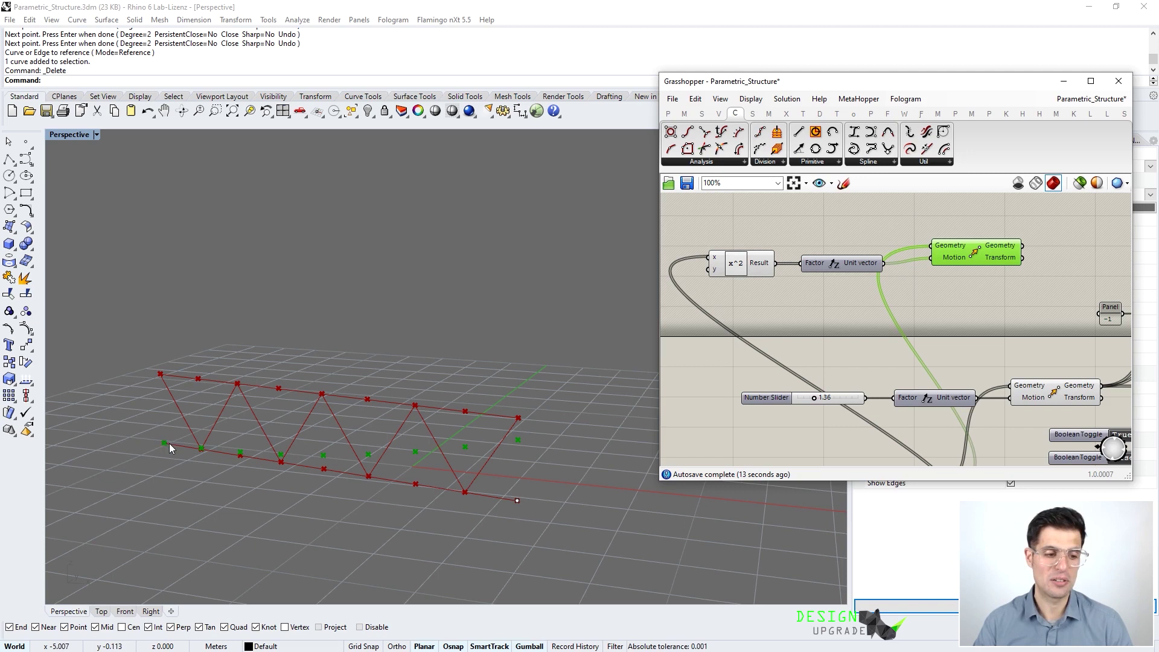
Open the x^2 component's expression for editing and rewrite it as (x-0.5)^2.
scroll(727, 256, "up", 1)
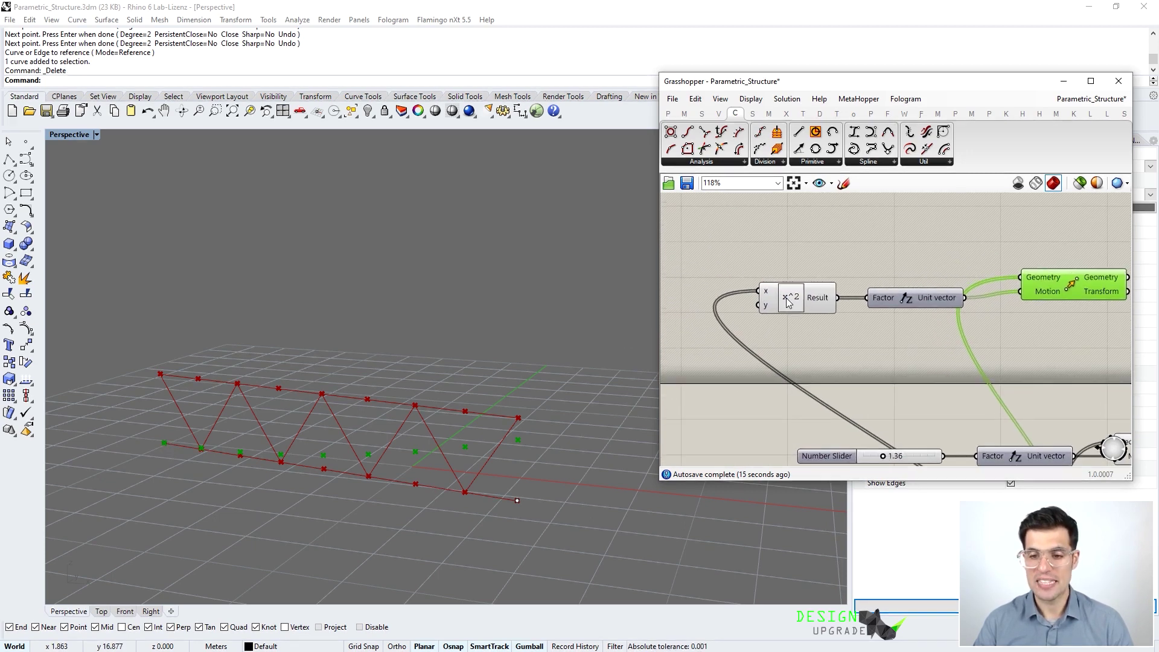
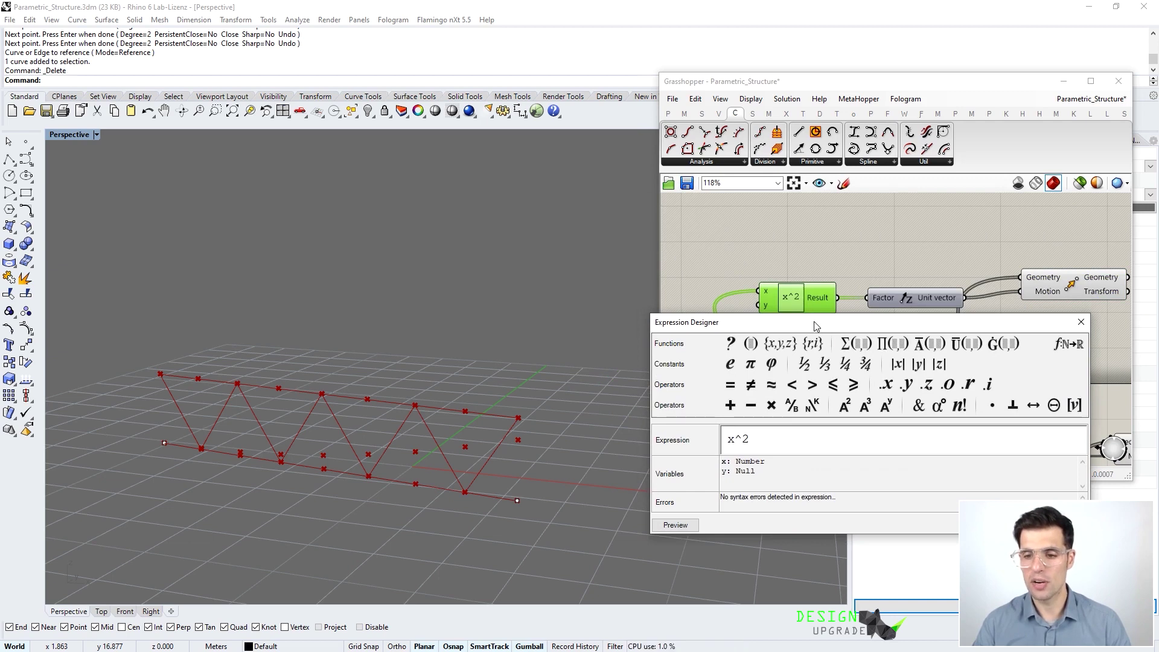
left_click(733, 238)
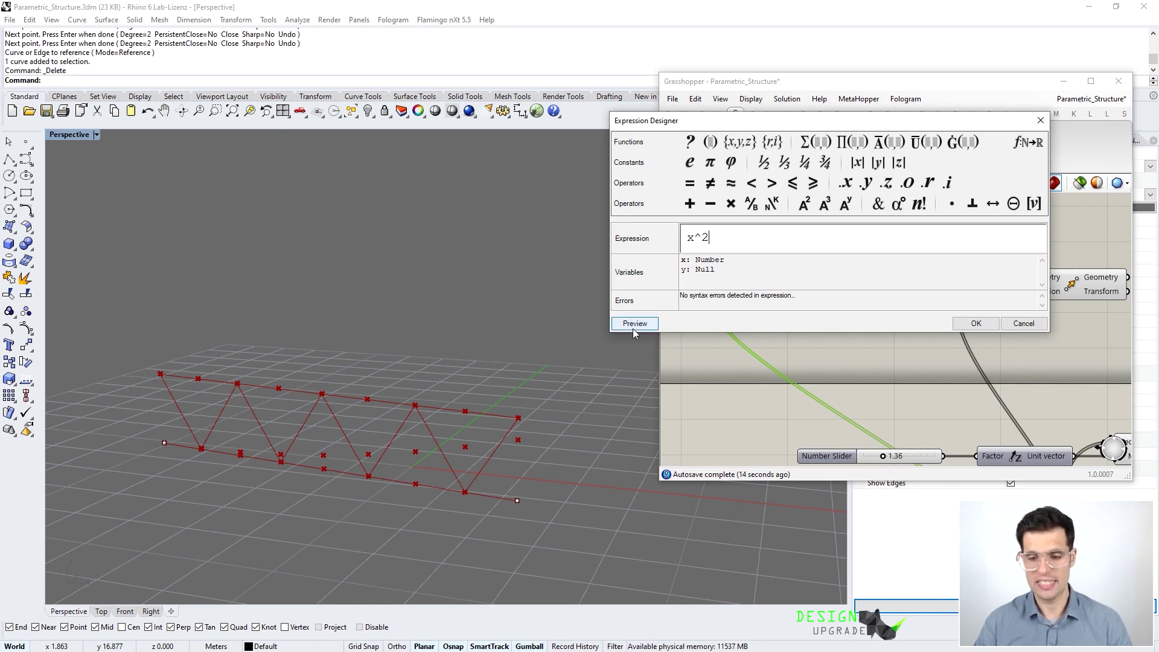
type("-0.5)")
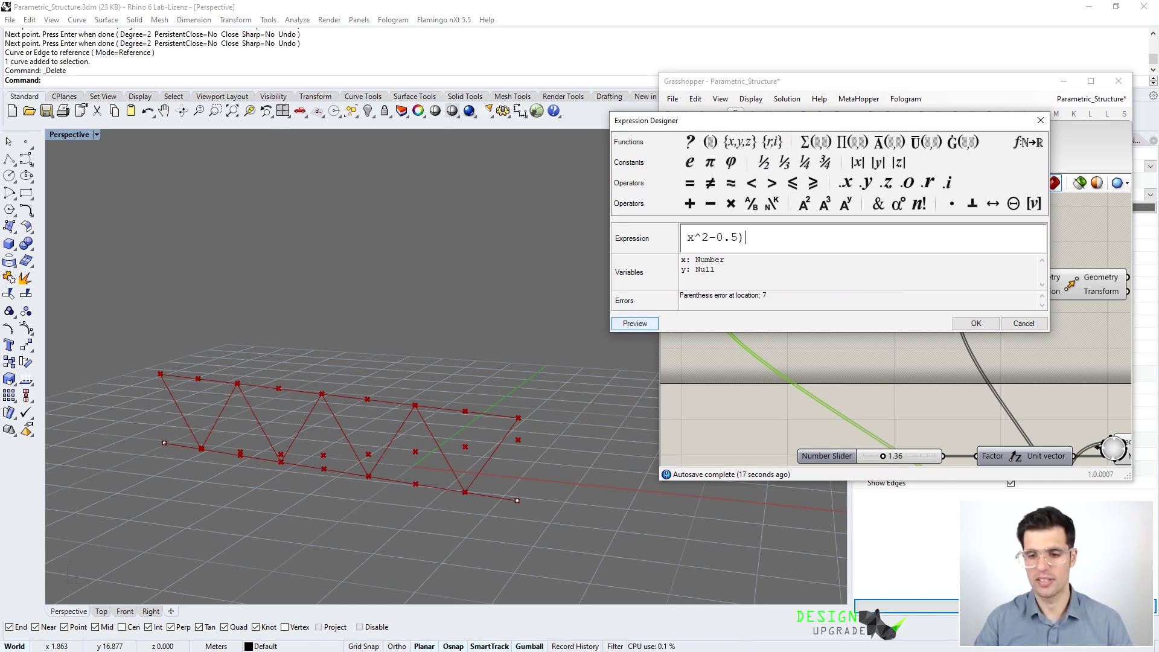
left_click_drag(710, 237, 737, 233)
key("ctrl+x")
left_click(694, 238)
key("ctrl+v")
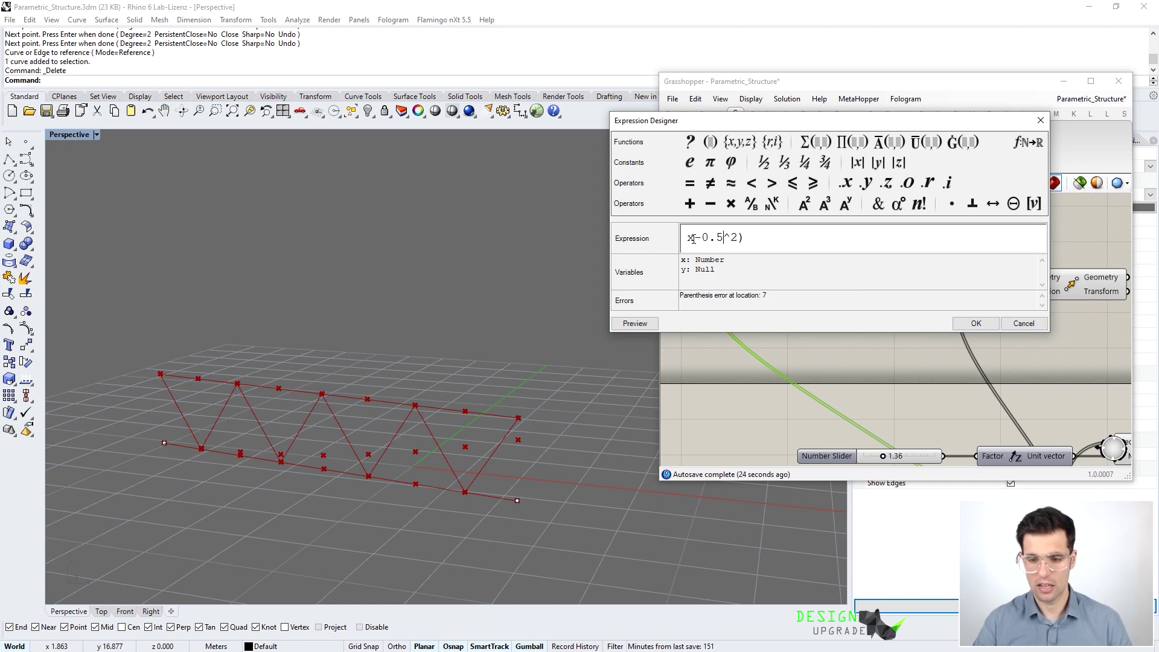
left_click(685, 238)
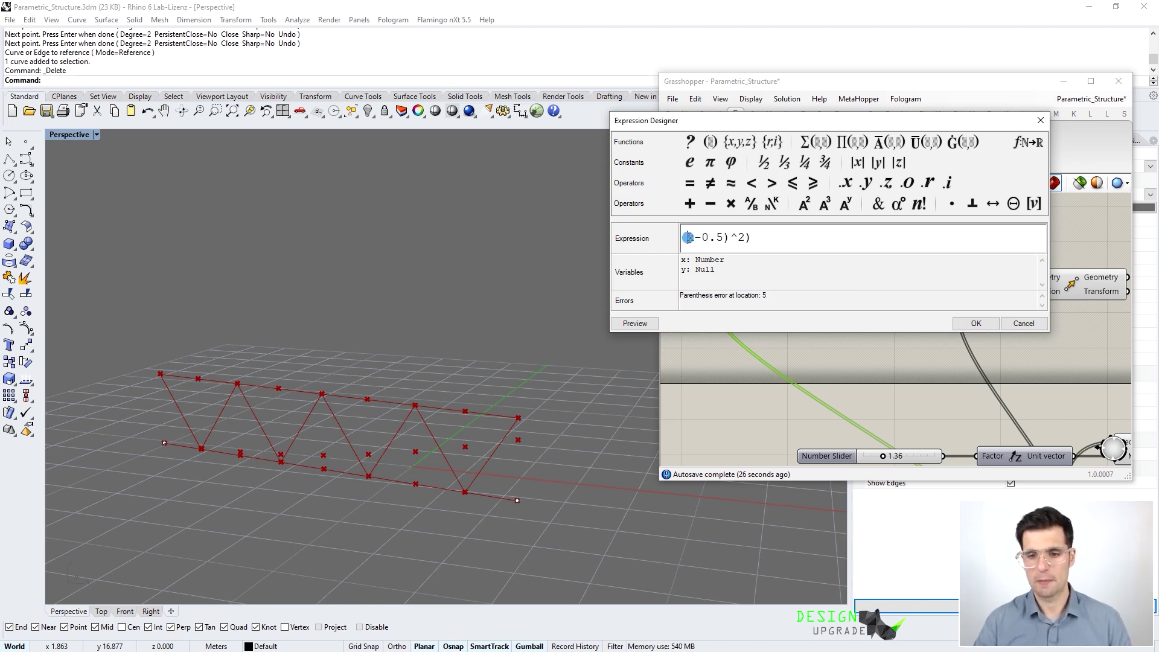
type("(")
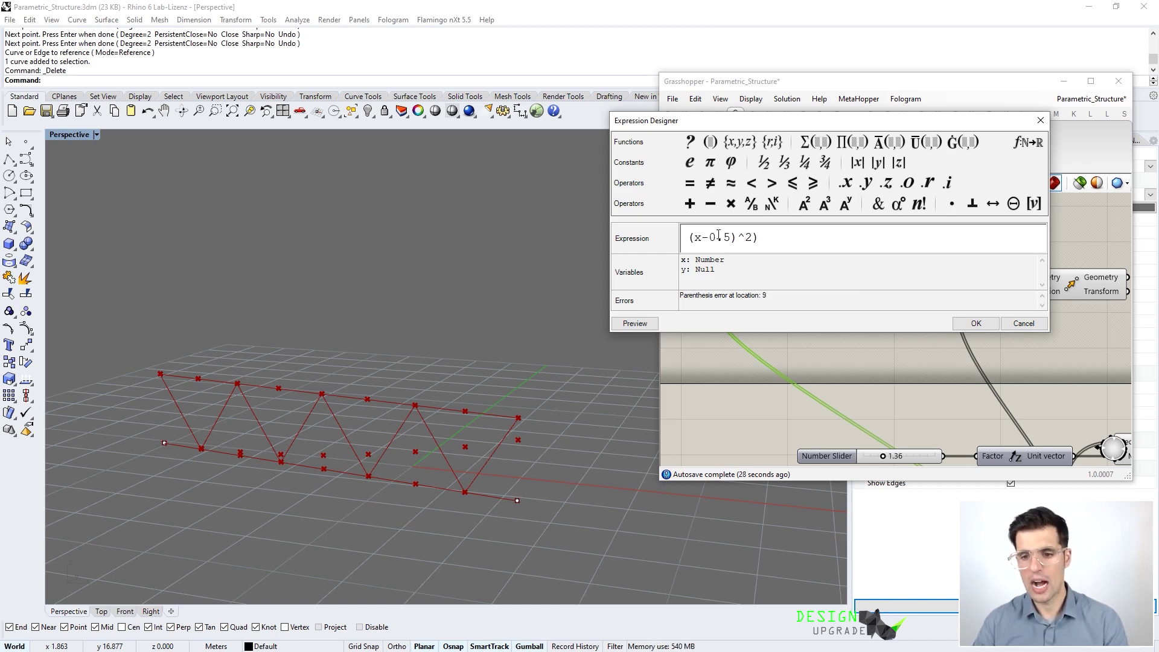
key("BackSpace")
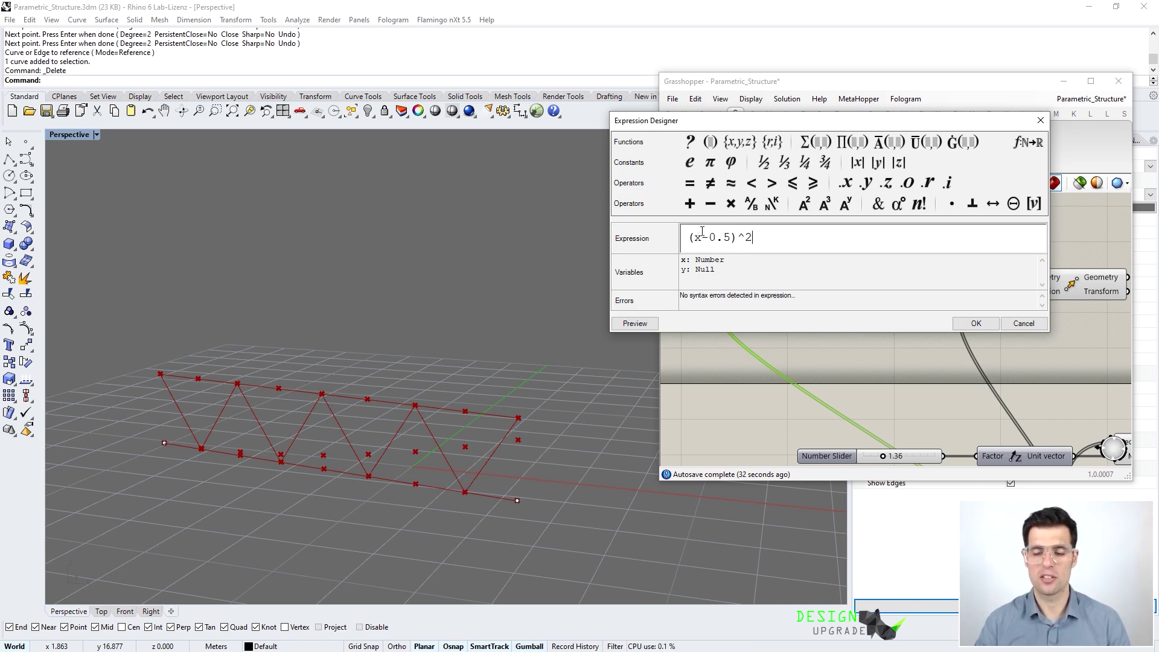
left_click(740, 237)
key("BackSpace")
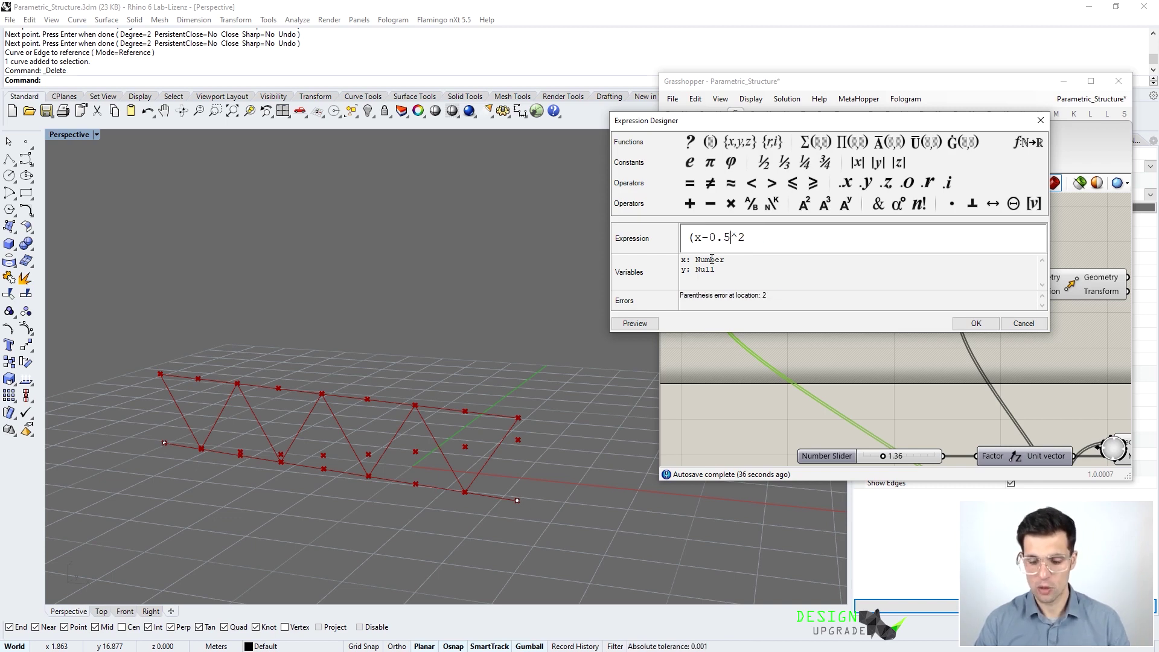
type(")")
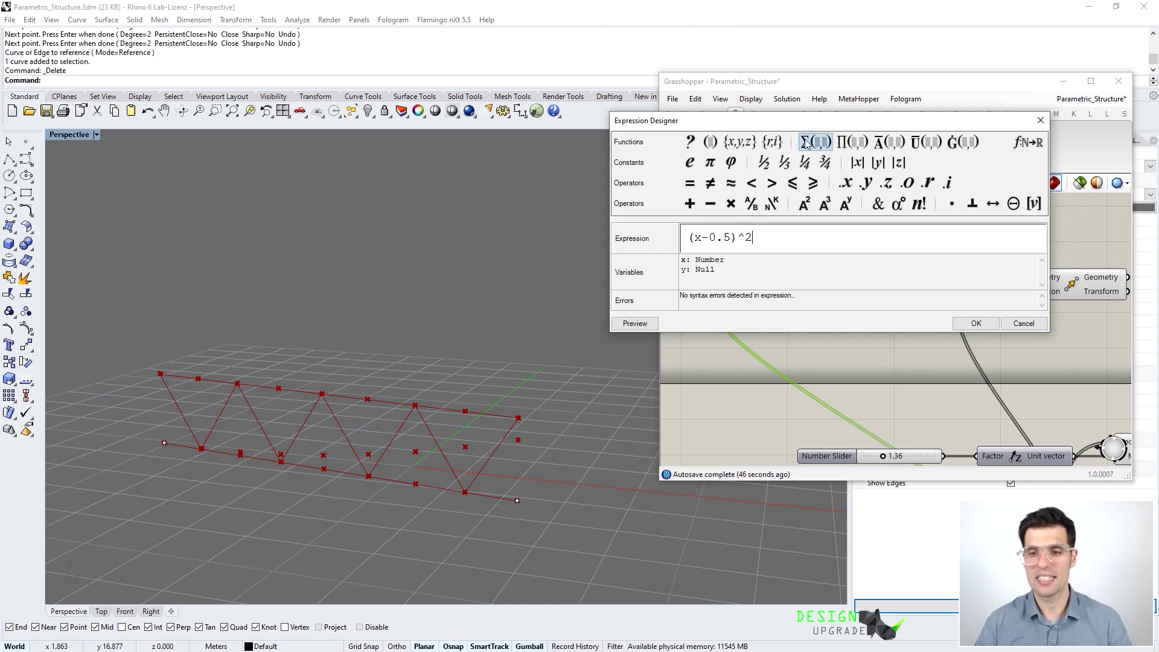
Extend the expression to (x-0.5)^2*h/0.5^2 and apply it to the component.
mouse_move(814, 120)
left_mouse_down()
mouse_move(820, 145)
mouse_move(830, 115)
left_mouse_up()
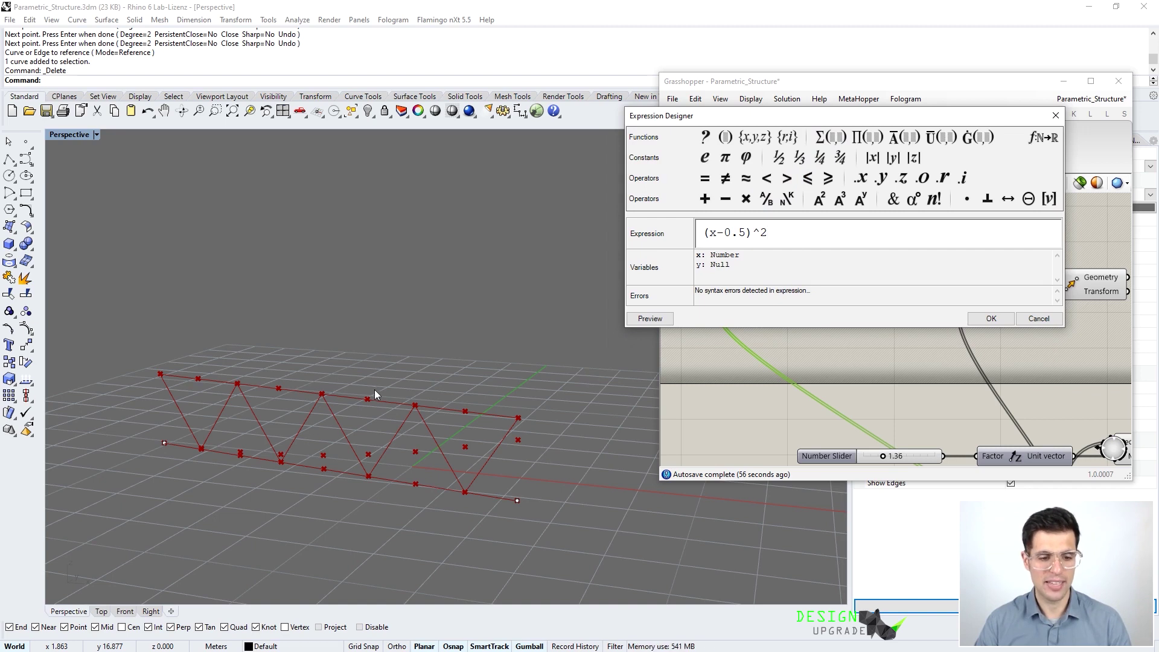
type("*")
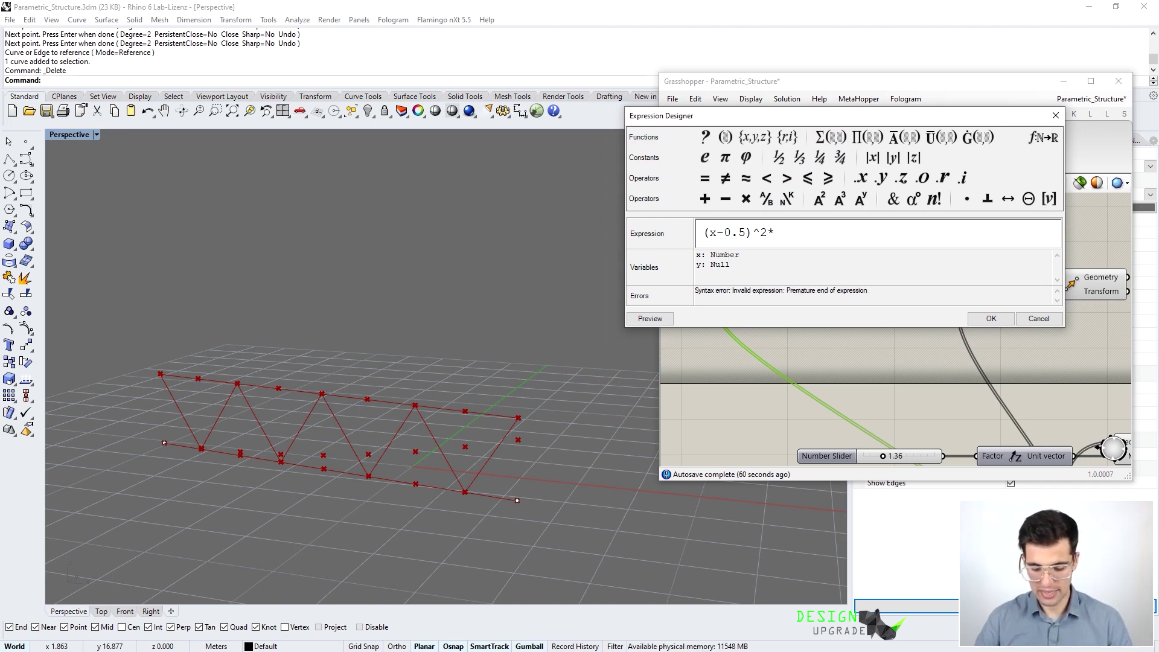
type("h")
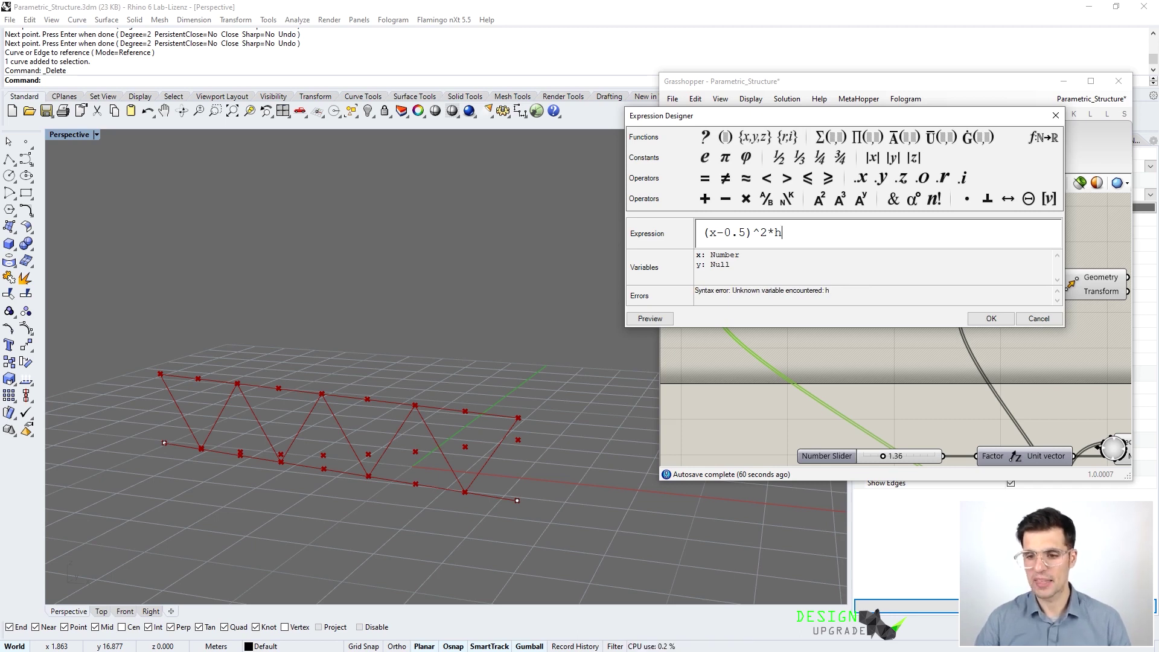
type("/00.5^2")
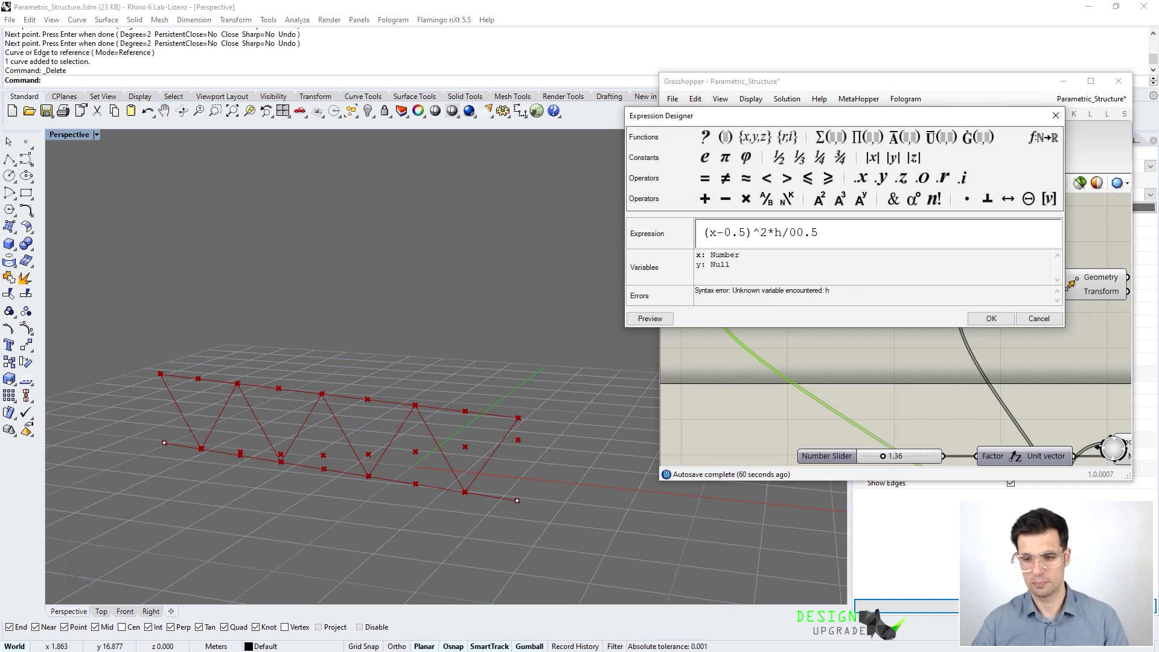
left_click(800, 233)
key("BackSpace")
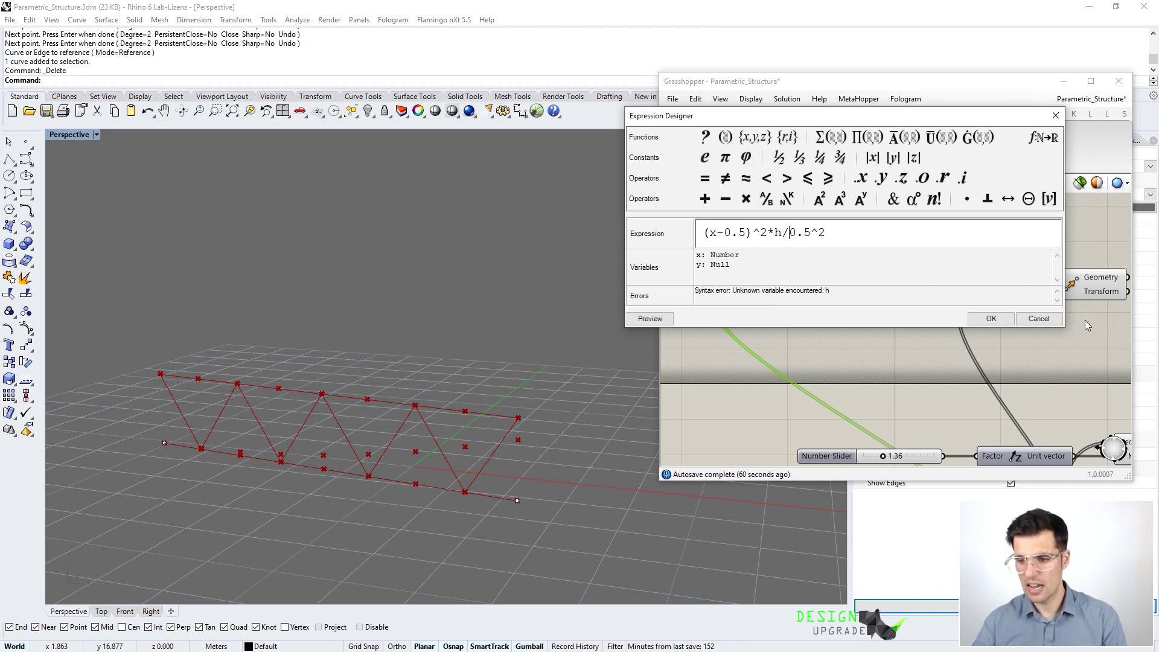
left_click(990, 319)
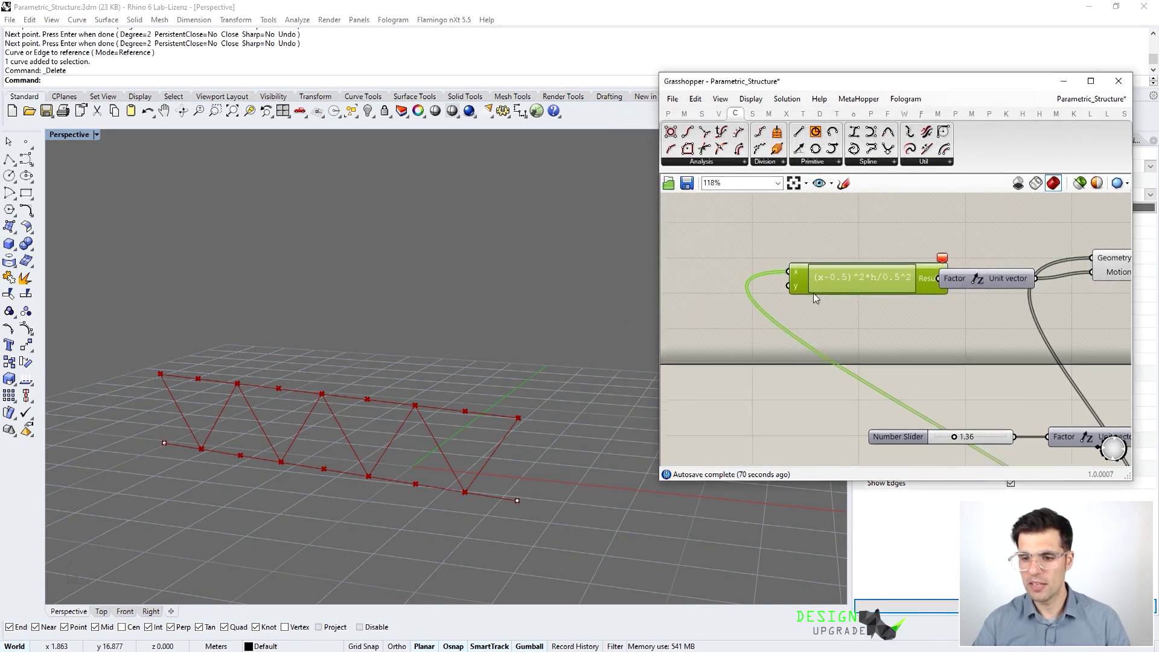
Rename the expression component's y input to h.
scroll(802, 329, "up", 2)
right_click(801, 329)
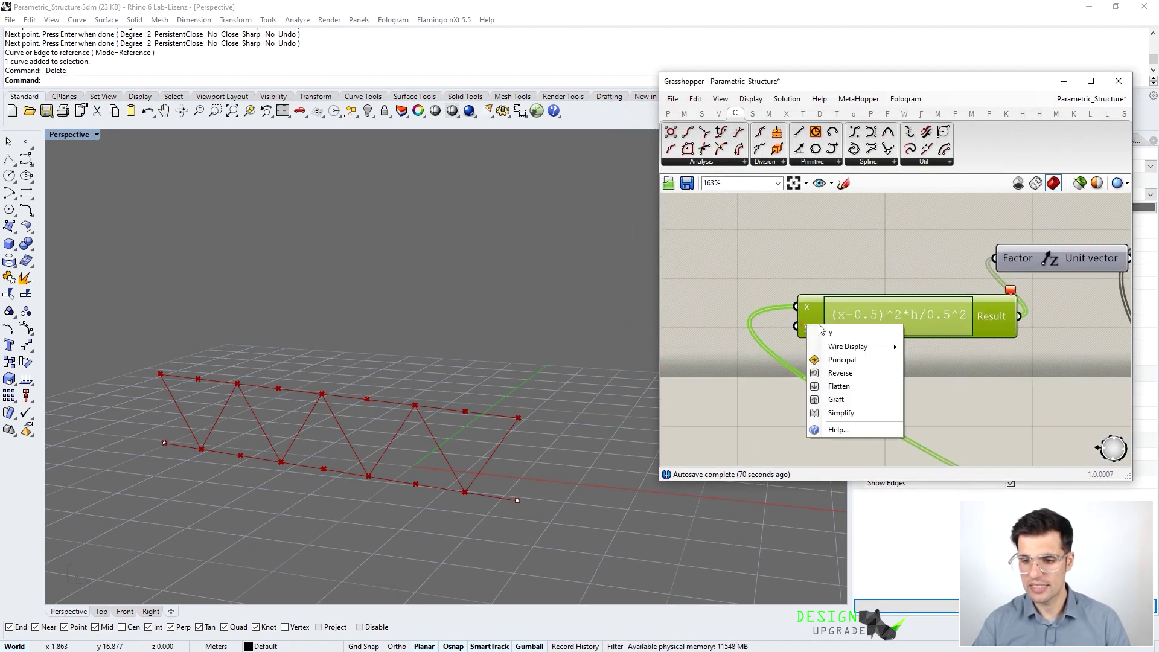
type("h")
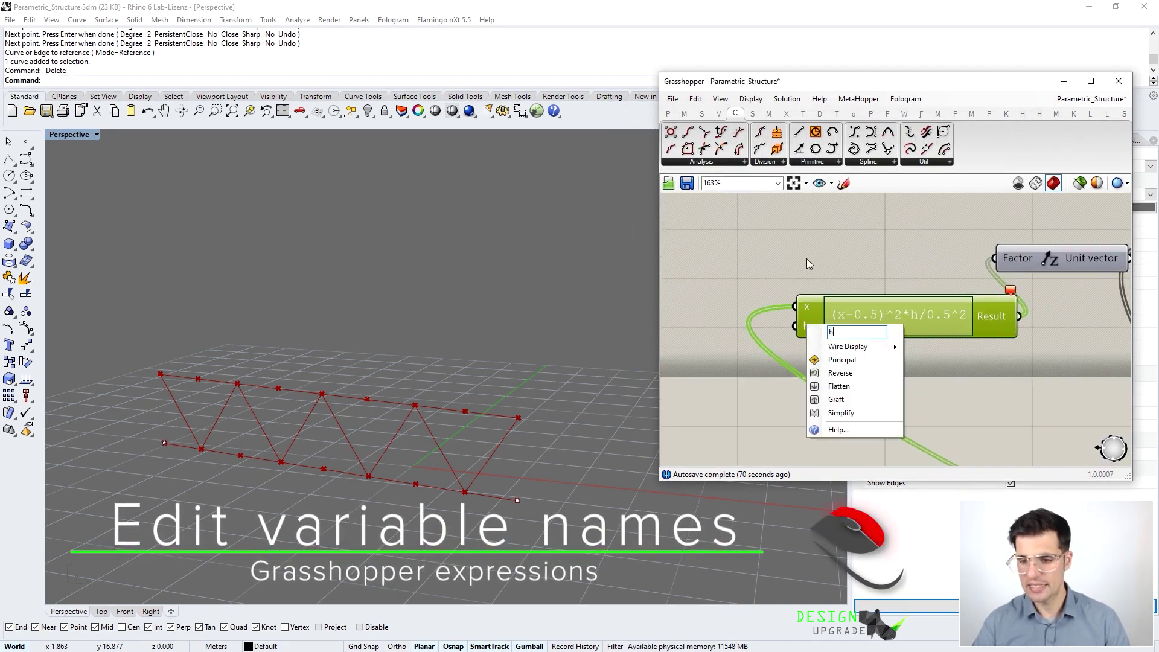
left_click(807, 258)
Wire the truss height slider to the expression's h input, align the component with Unit Z and select the new Move to preview its points.
scroll(807, 266, "down", 3)
right_click_drag(809, 372, 809, 315)
right_click_drag(867, 355, 836, 359)
left_click_drag(903, 311, 738, 237)
right_click_drag(737, 236, 795, 356)
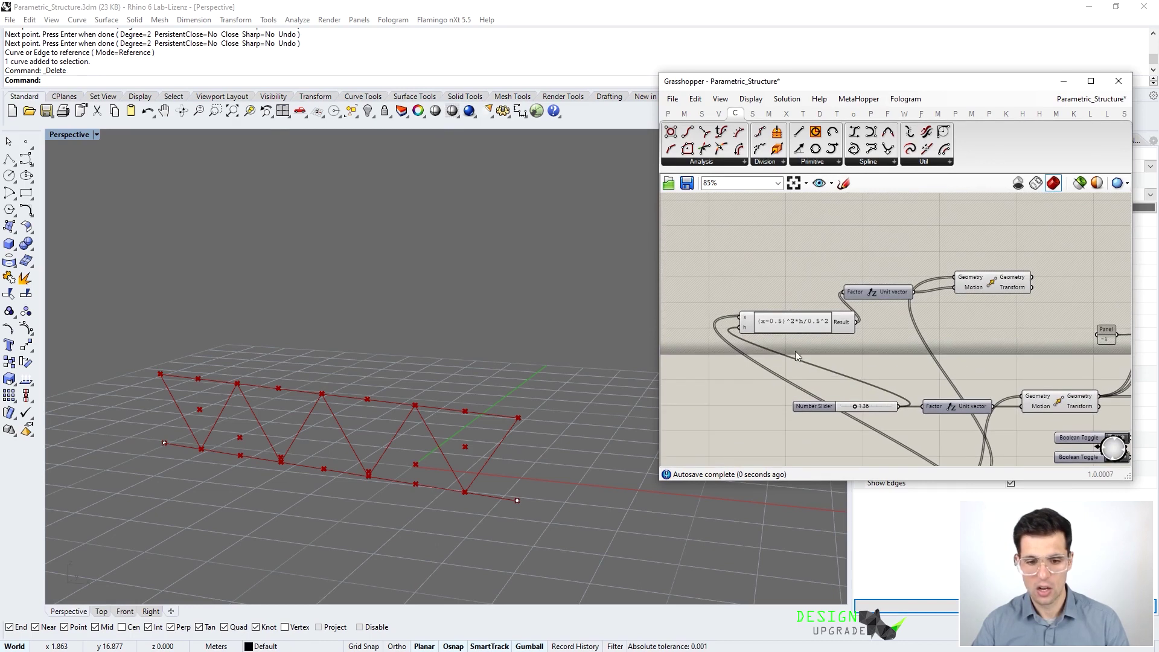
left_click_drag(791, 321, 755, 291)
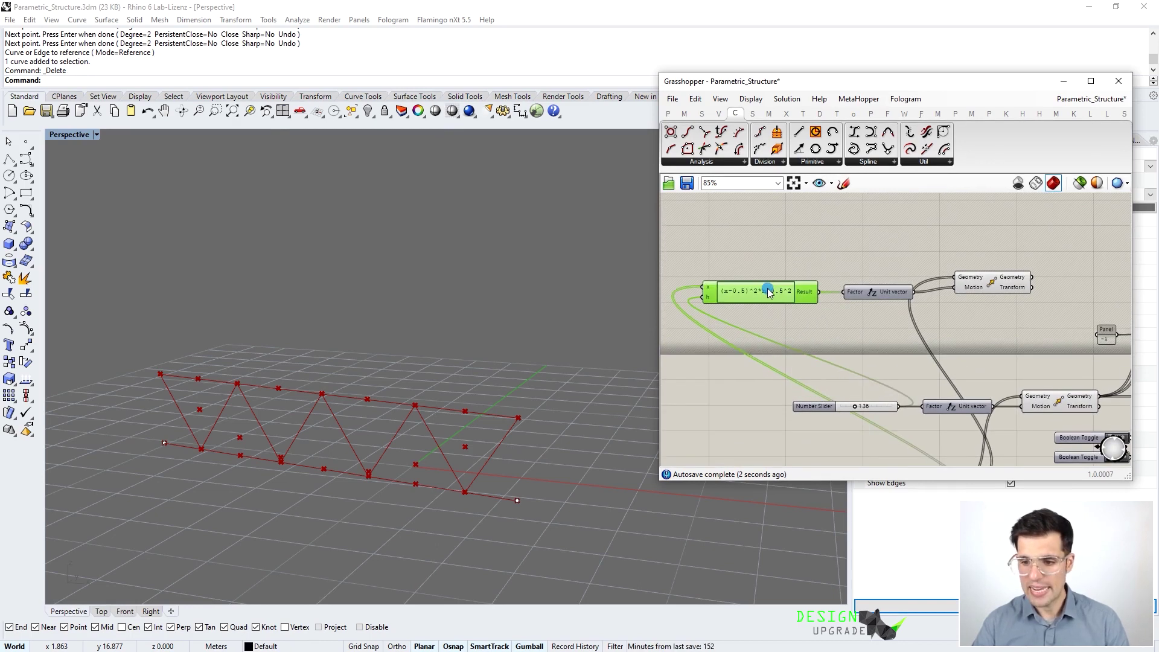
left_click(978, 283)
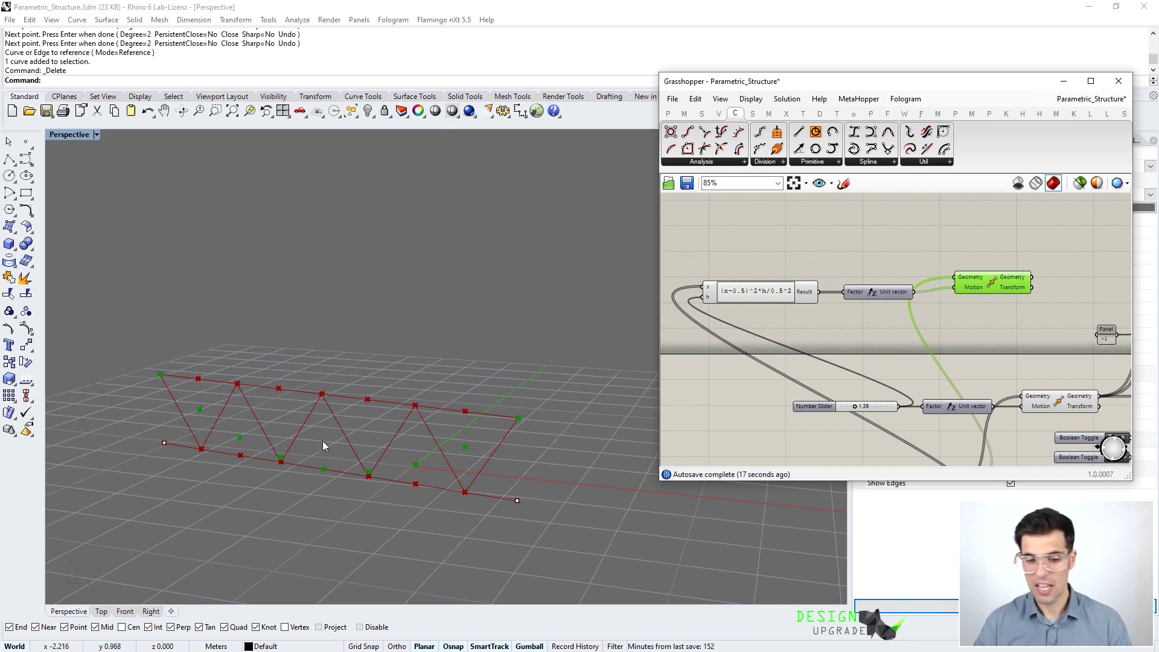
Relocate the expression, Unit Z and Move components together to the free area below Divide Curve.
scroll(930, 311, "down", 5)
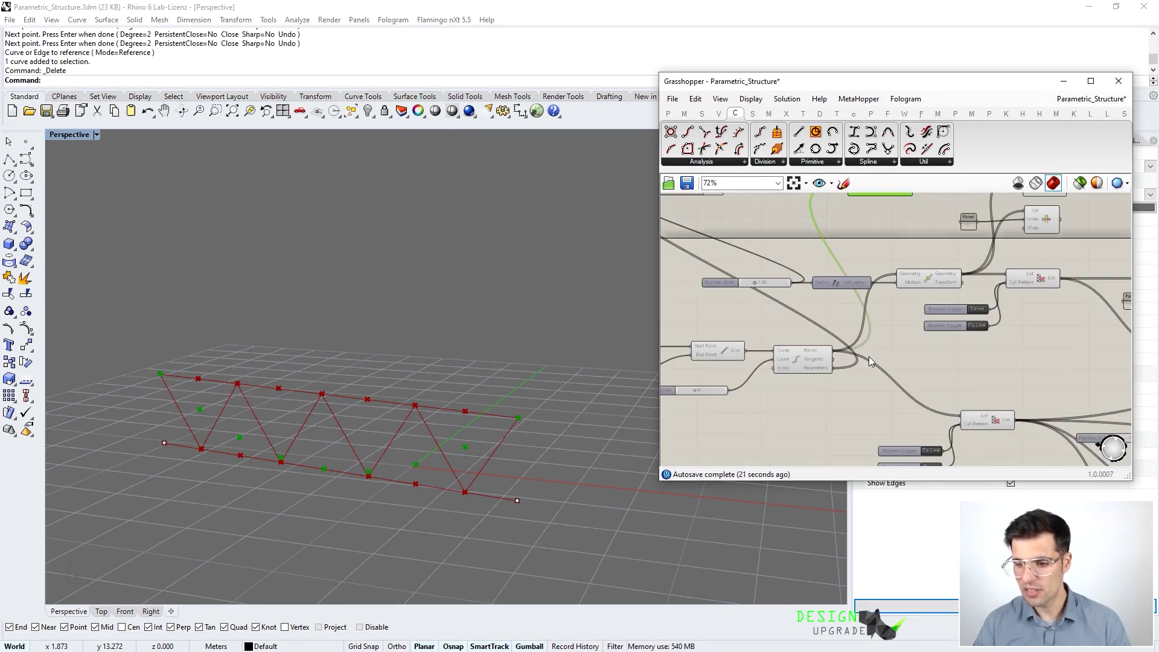
scroll(775, 366, "up", 3)
right_click_drag(771, 346, 822, 423)
left_click(795, 384)
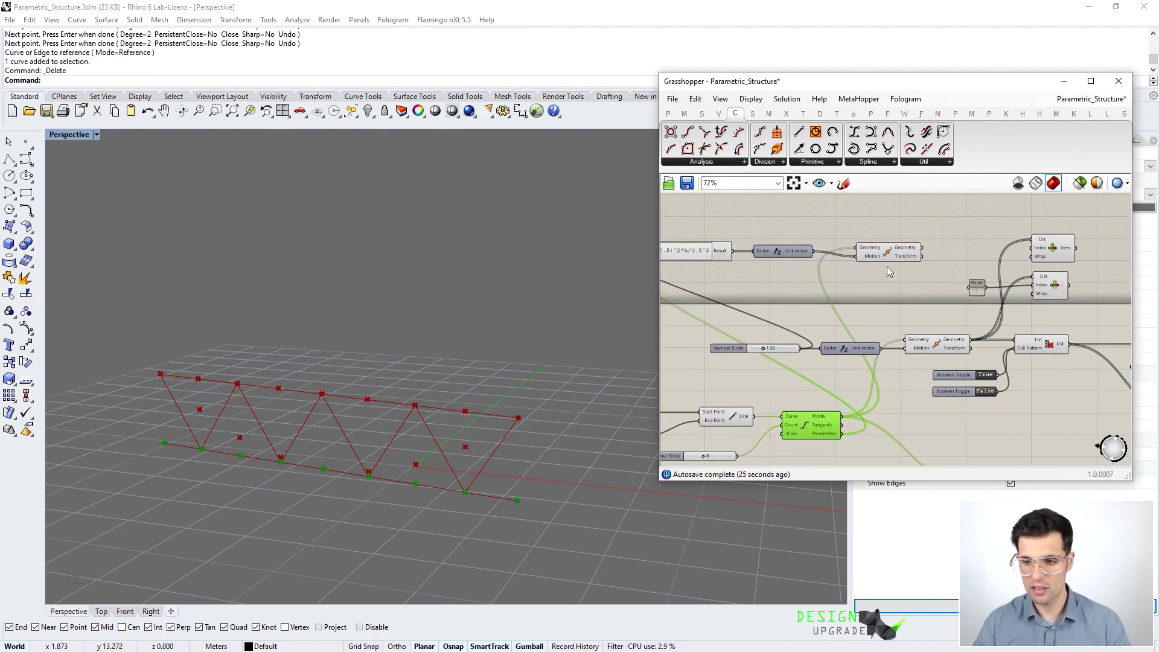
left_click(900, 255)
right_click_drag(890, 256, 942, 241)
left_click_drag(704, 222, 973, 275)
right_click_drag(800, 245, 822, 225)
scroll(822, 226, "down", 1)
left_click_drag(940, 223, 896, 447)
Wire the relocated Move's Geometry output to the List input of the lower Cull Pattern with the False/True toggles.
scroll(896, 447, "up", 1)
right_click_drag(896, 447, 834, 349)
left_click_drag(834, 349, 979, 317)
left_click(877, 305)
scroll(892, 324, "up", 2)
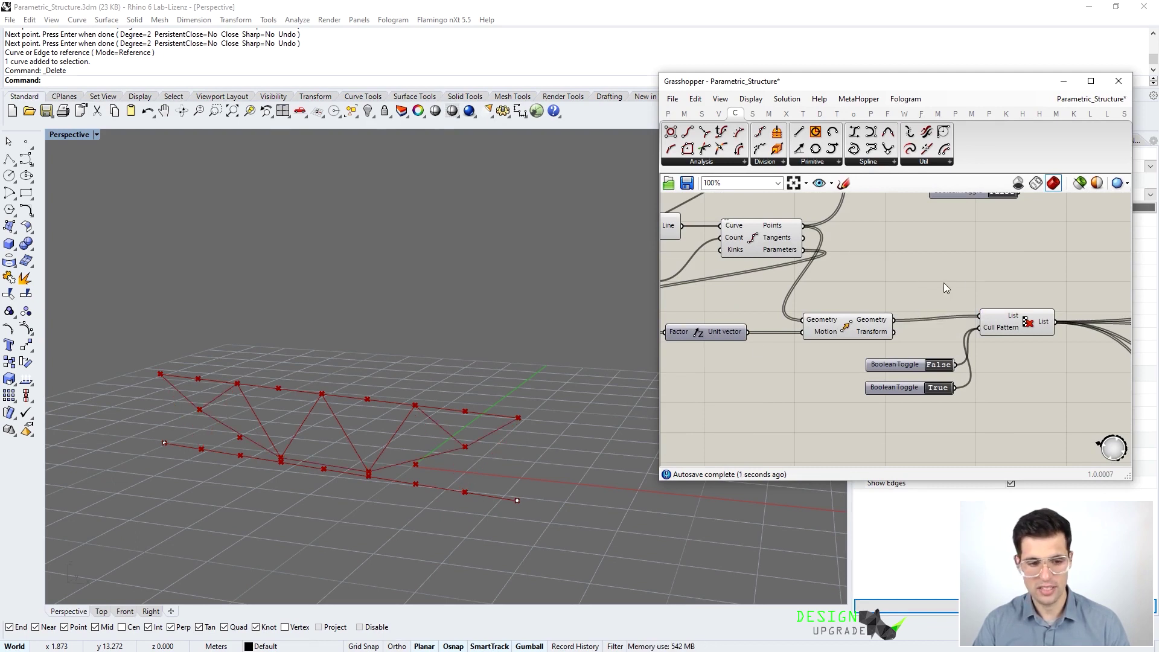
Review the Divide Curve parameters and its Line input, and set the truss height slider to 1.86.
right_click_drag(830, 333, 966, 329)
left_click(911, 245)
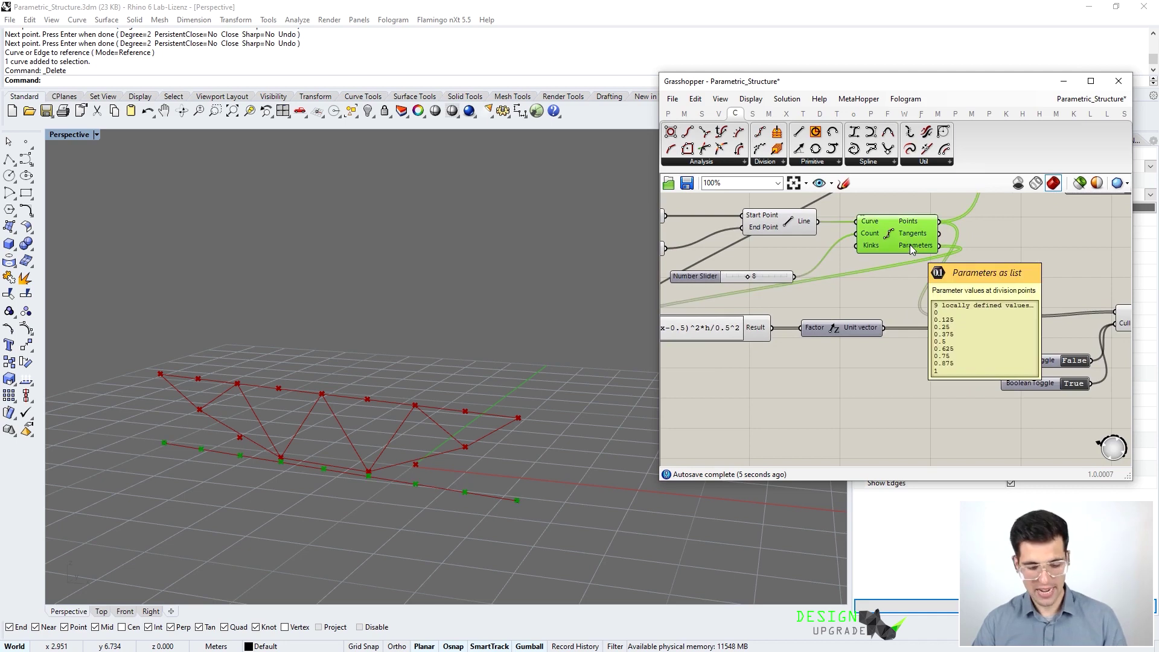
left_click(796, 224)
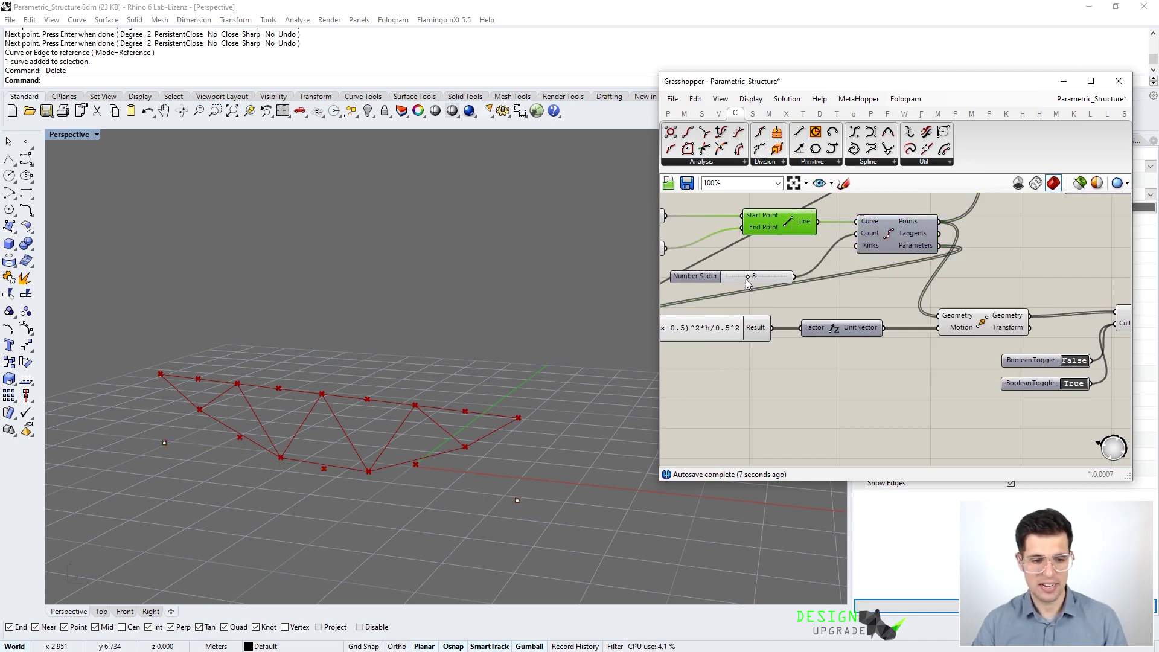
right_click_drag(777, 334, 891, 375)
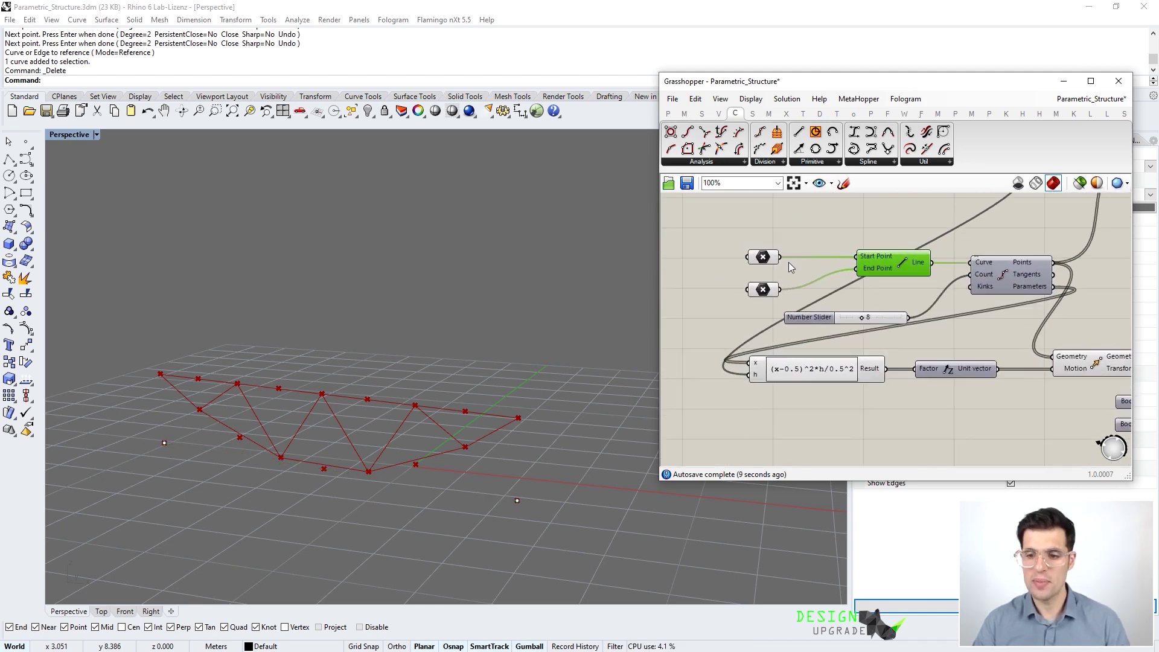
right_click_drag(362, 465, 390, 465)
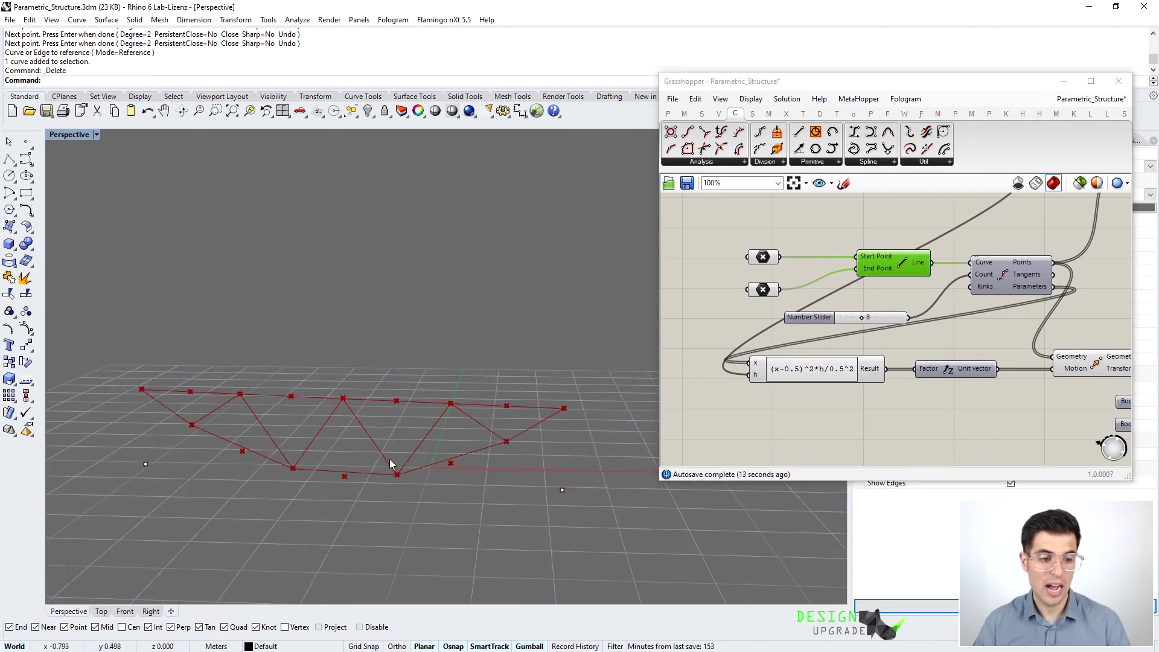
scroll(867, 294, "down", 3)
right_click_drag(867, 293, 705, 330)
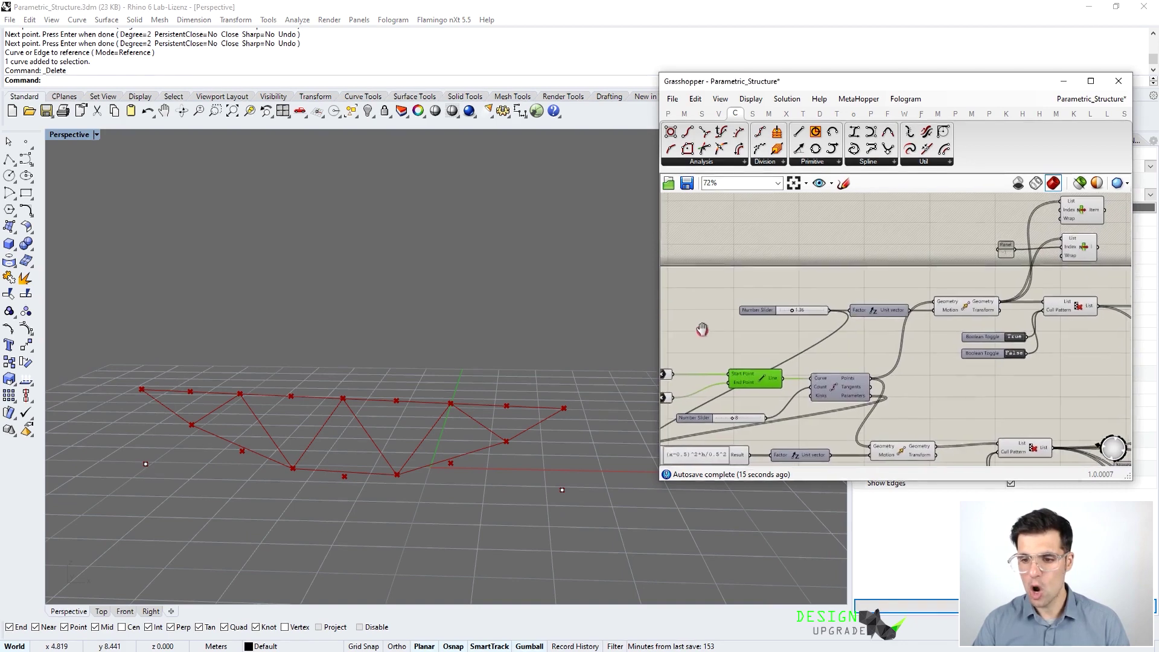
scroll(774, 312, "up", 3)
left_click_drag(790, 301, 794, 300)
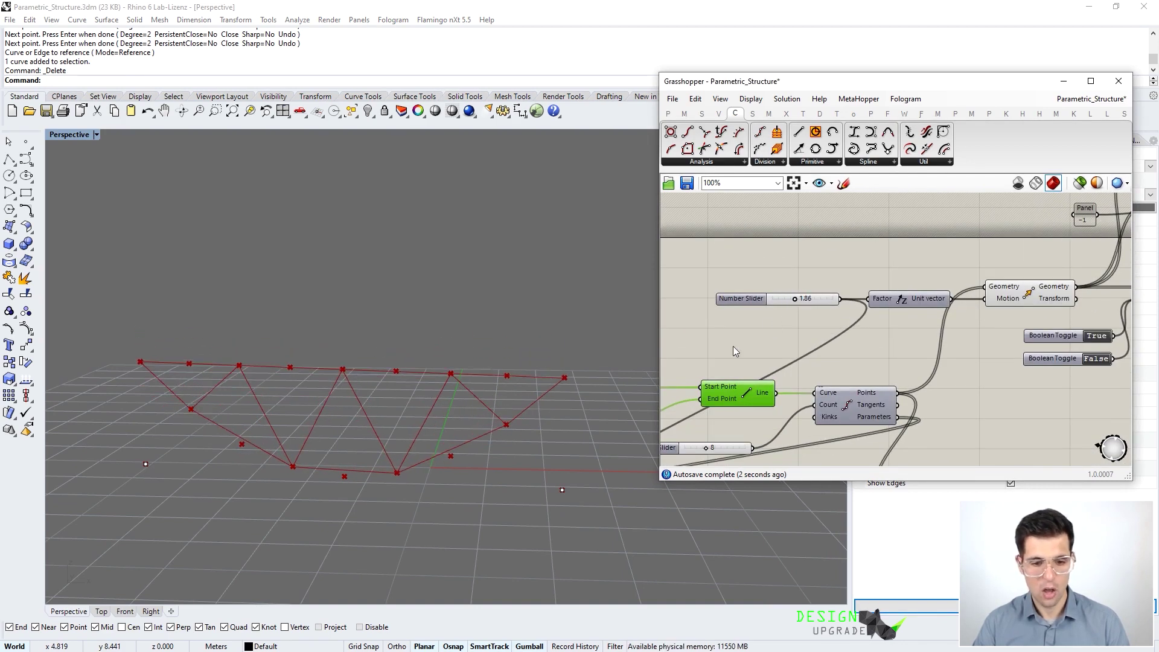
Reposition both reference end points of the base line in the Perspective viewport, shifting the second one outward along X.
left_click(562, 490)
left_click_drag(599, 492, 547, 547)
right_click_drag(546, 547, 219, 465)
left_click(144, 474)
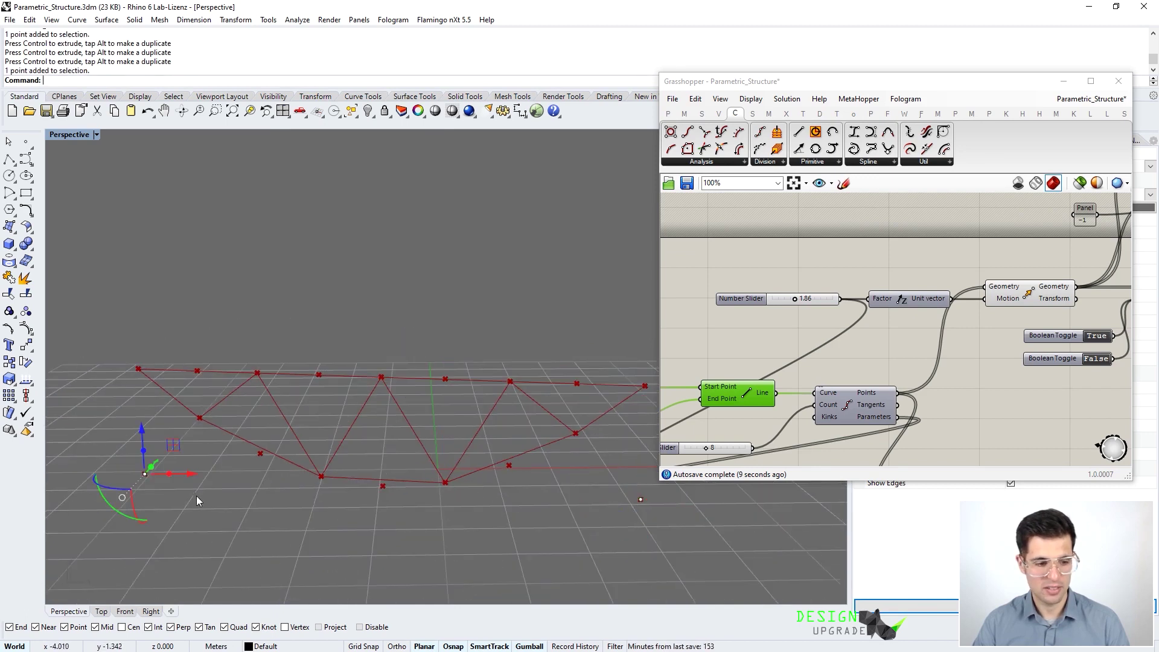
left_click_drag(192, 476, 146, 475)
right_click_drag(292, 472, 259, 464)
Check the division parameter values and reparameterize the Curve input of Divide Curve.
scroll(898, 314, "up", 3)
mouse_move(893, 325)
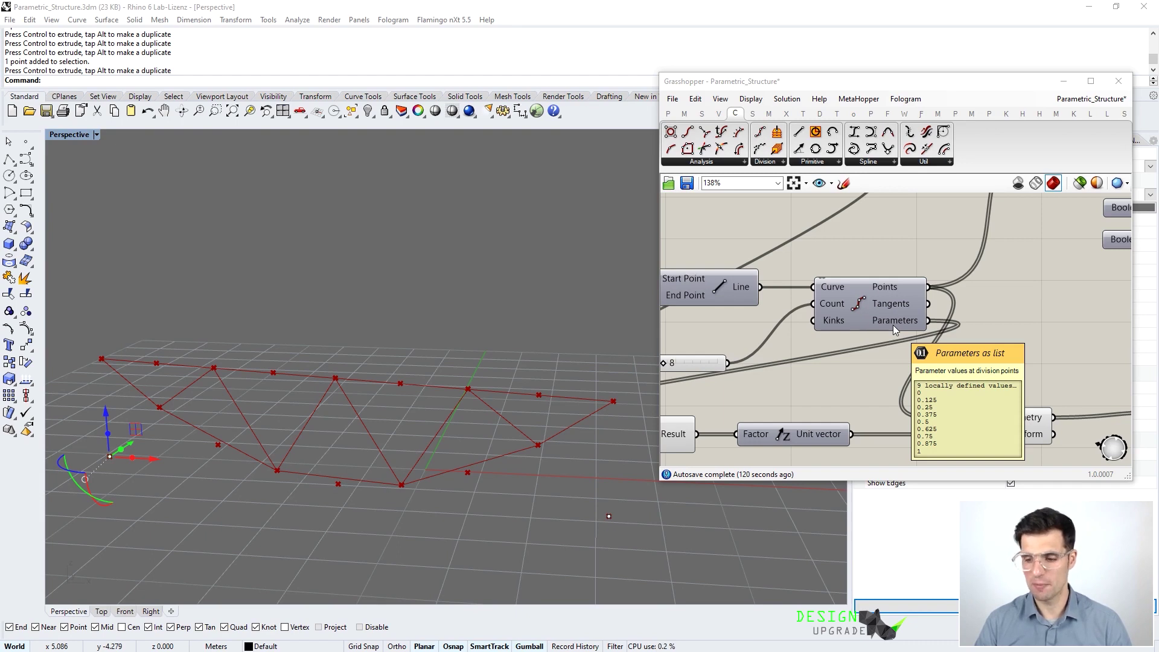
right_click_drag(832, 248, 959, 268)
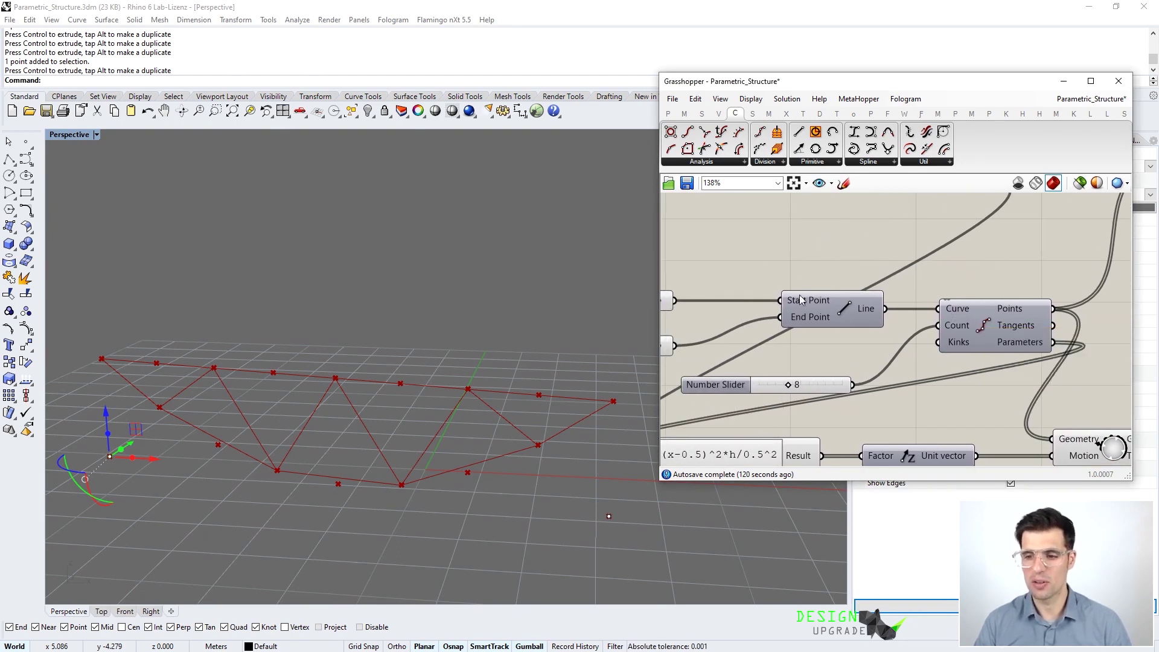
right_click(968, 308)
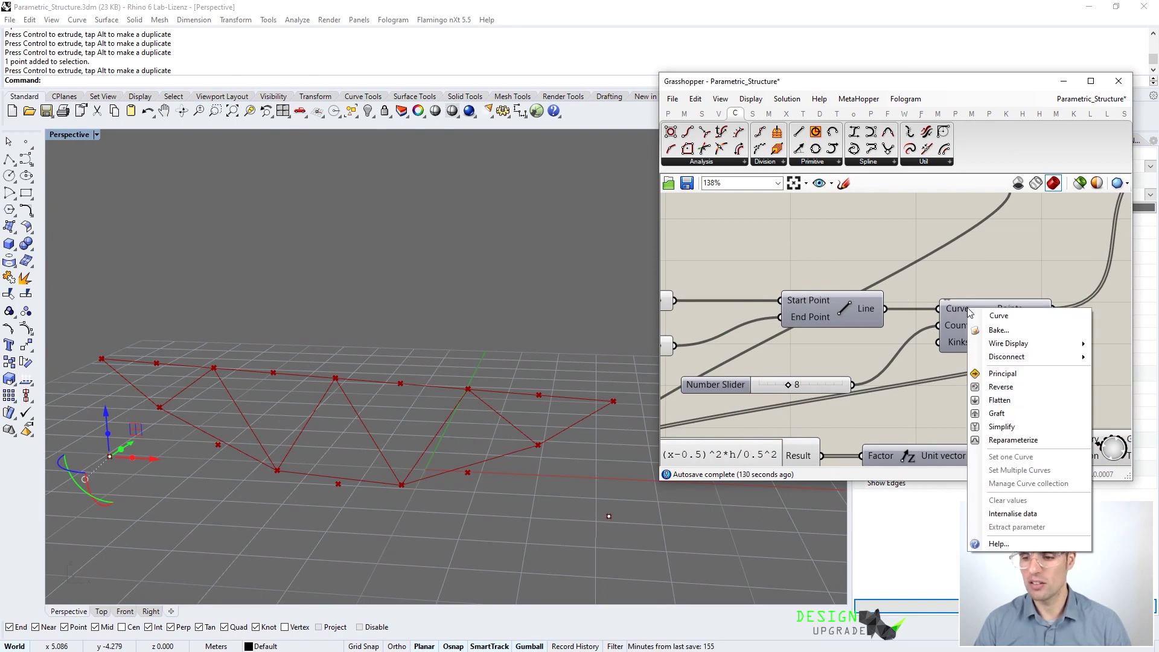
left_click(959, 309)
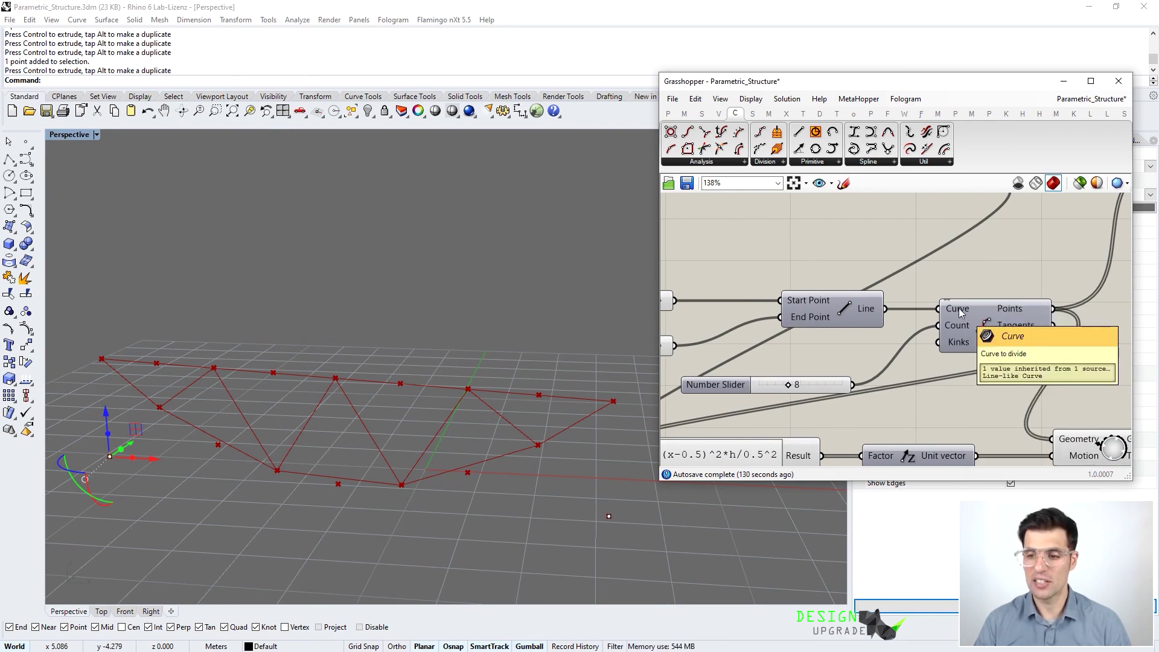
right_click(959, 308)
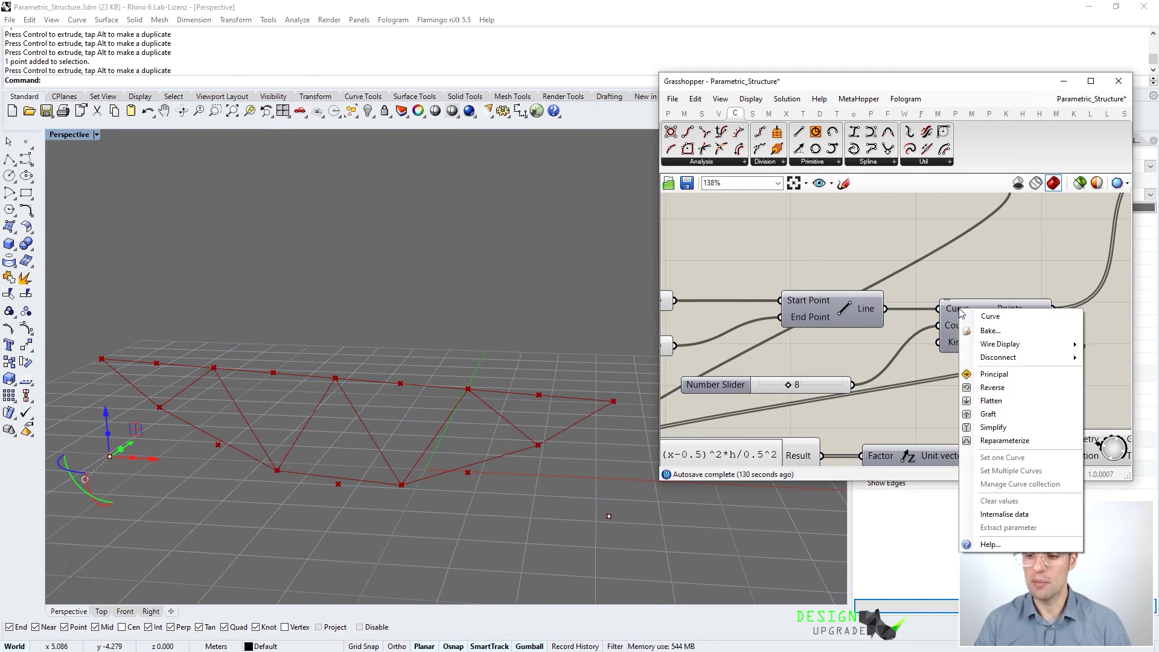
left_click(1019, 443)
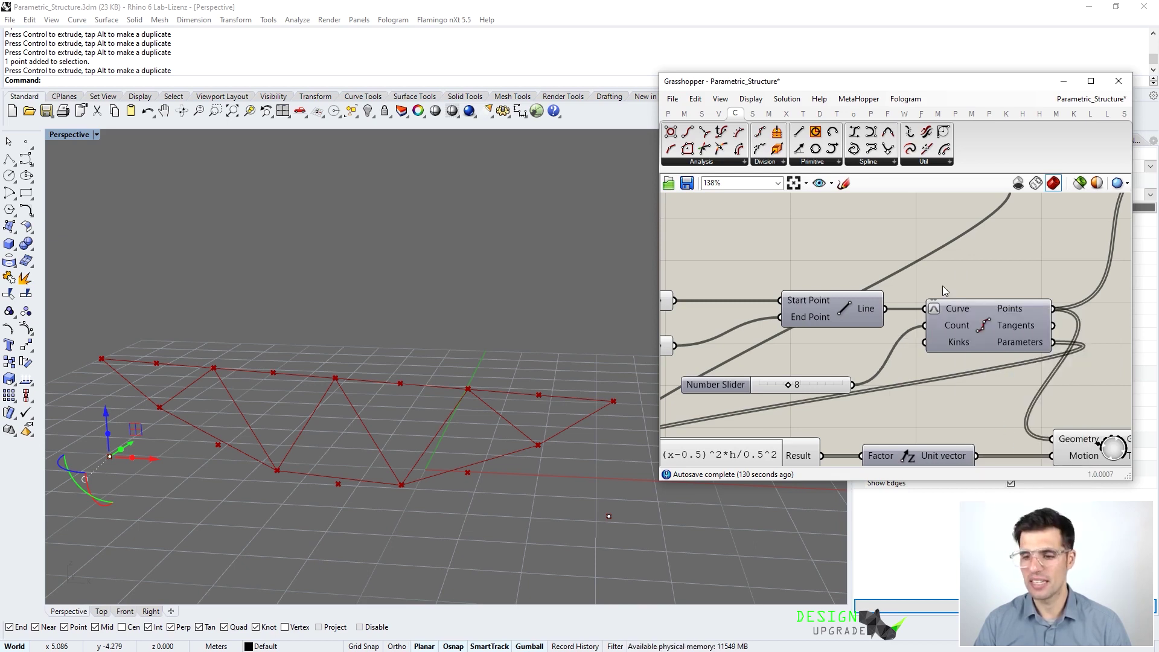
Add a Graph Mapper component in the free area below the expression and look up where it sits among the input components.
right_click_drag(943, 285, 969, 296)
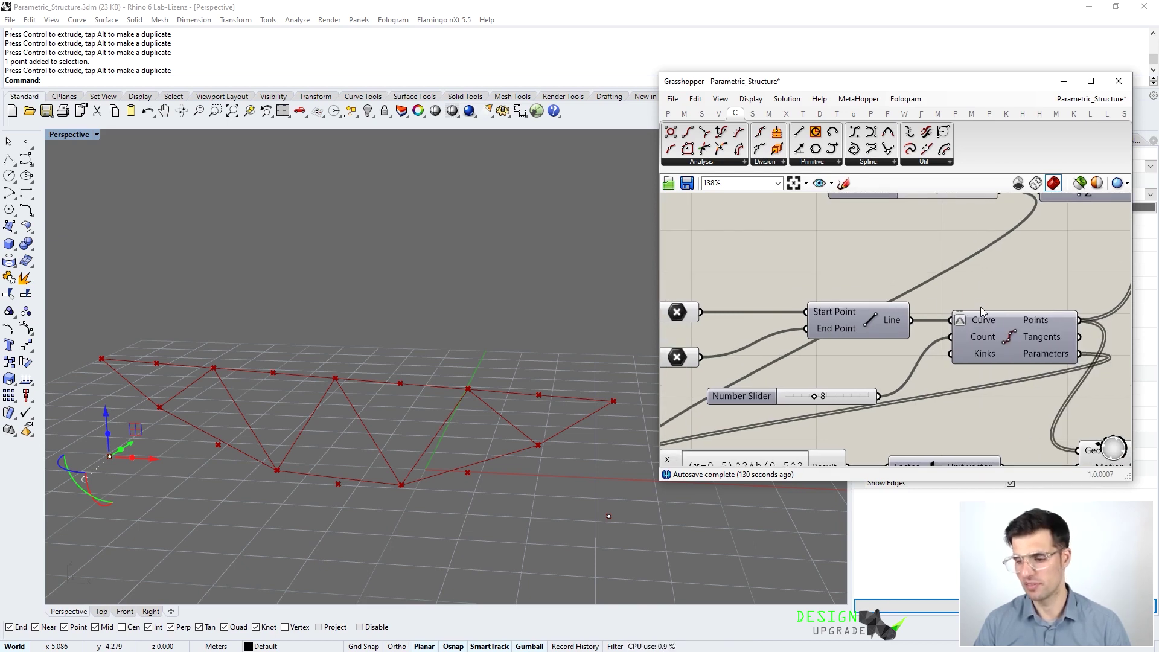
scroll(981, 311, "down", 3)
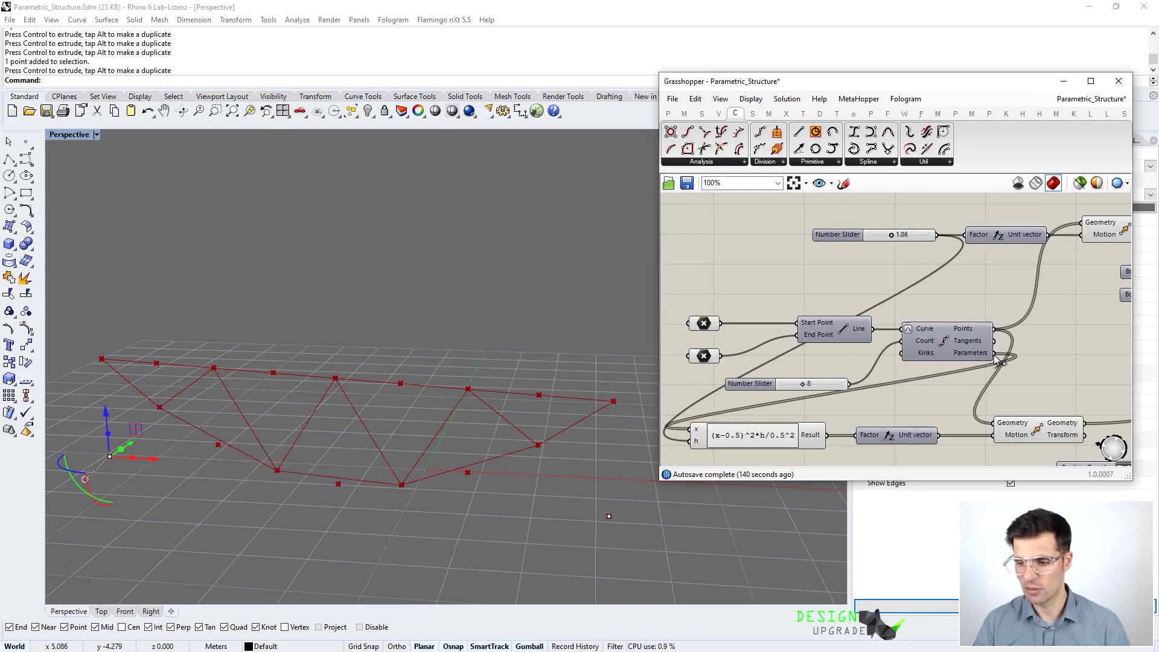
scroll(978, 355, "down", 2)
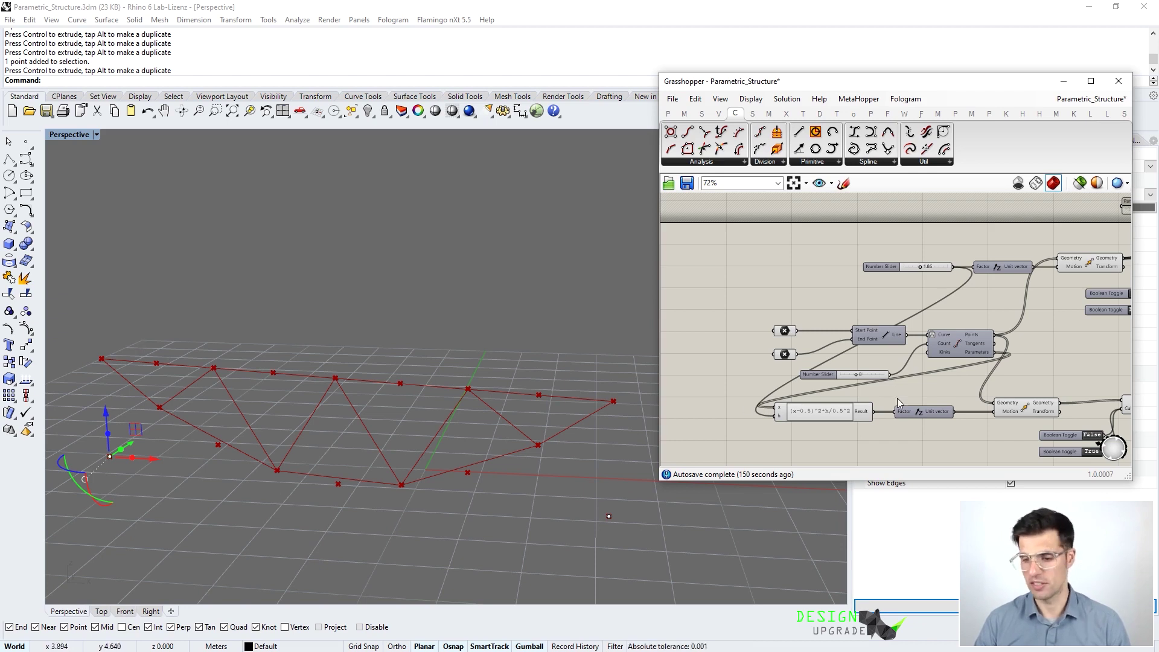
right_click_drag(903, 431, 879, 341)
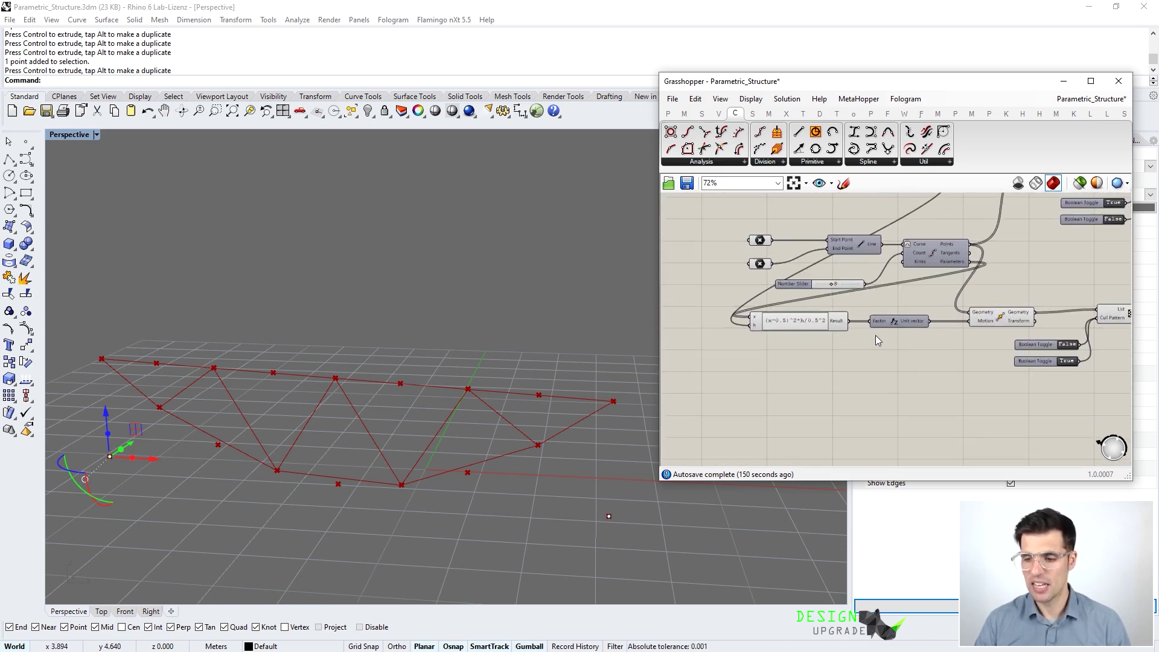
double_click(837, 409)
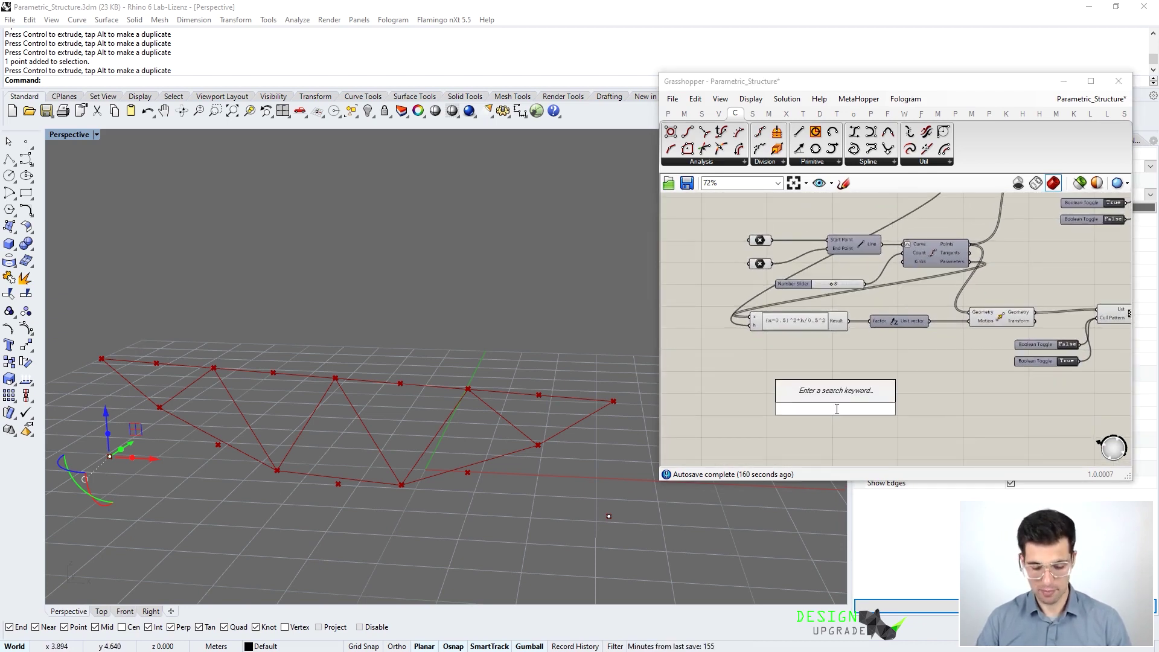
type("graph")
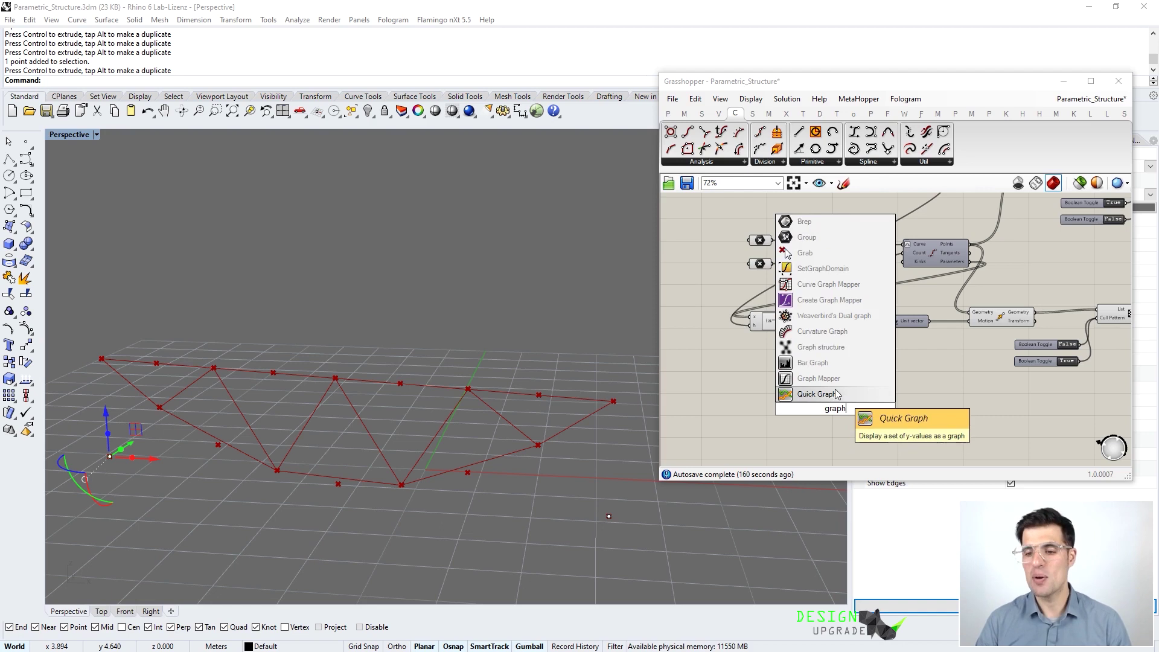
left_click(833, 379)
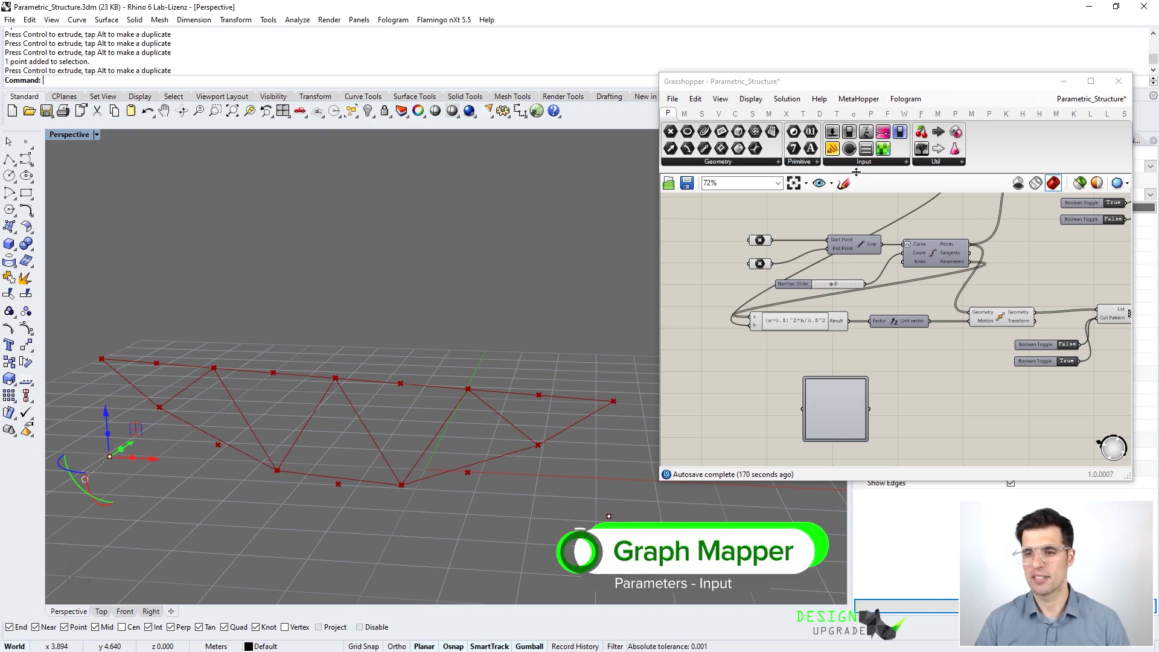
left_click(862, 164)
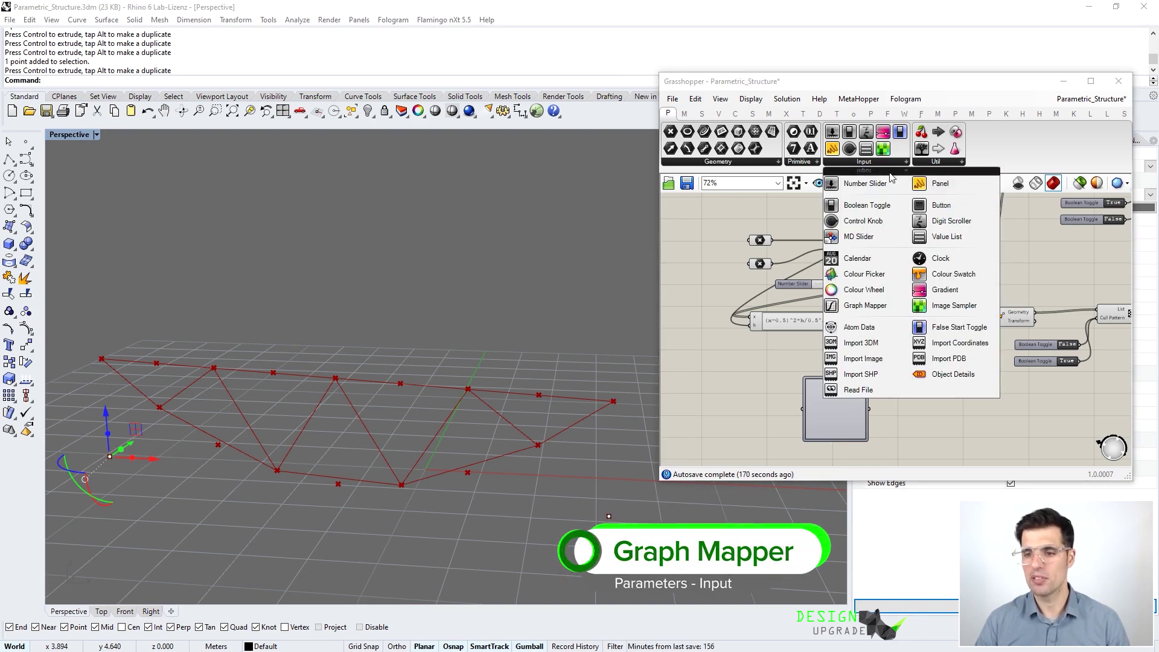
left_click(778, 379)
Set the Graph Mapper's graph type to Bezier and shift the component slightly on the canvas.
scroll(778, 381, "up", 3)
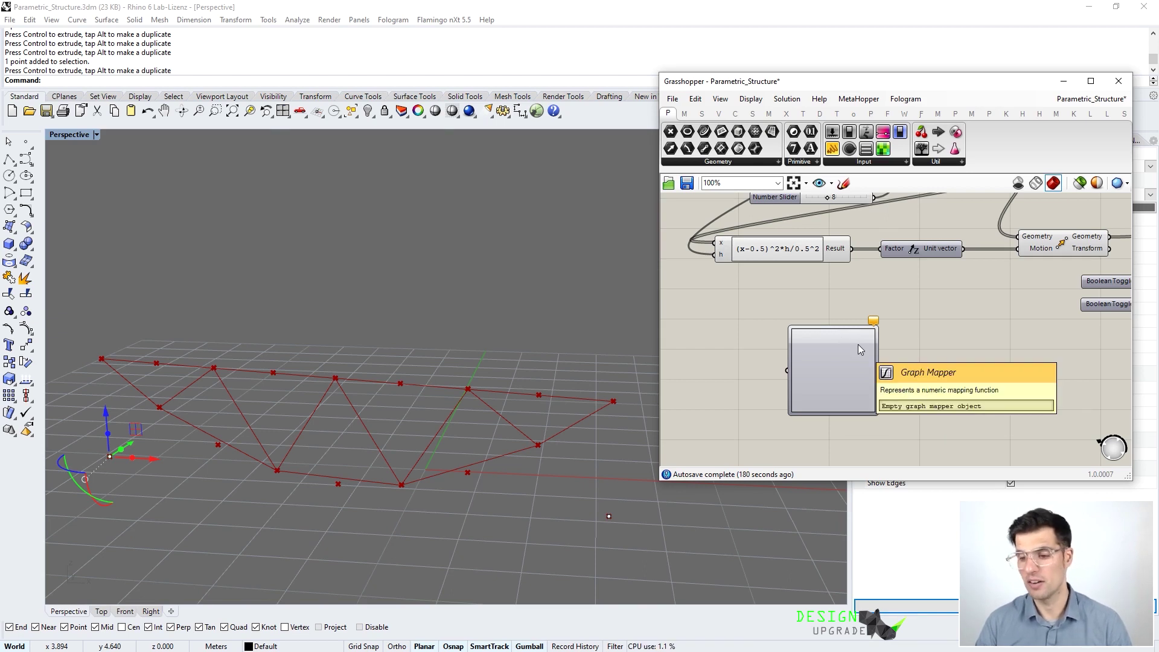
right_click(830, 356)
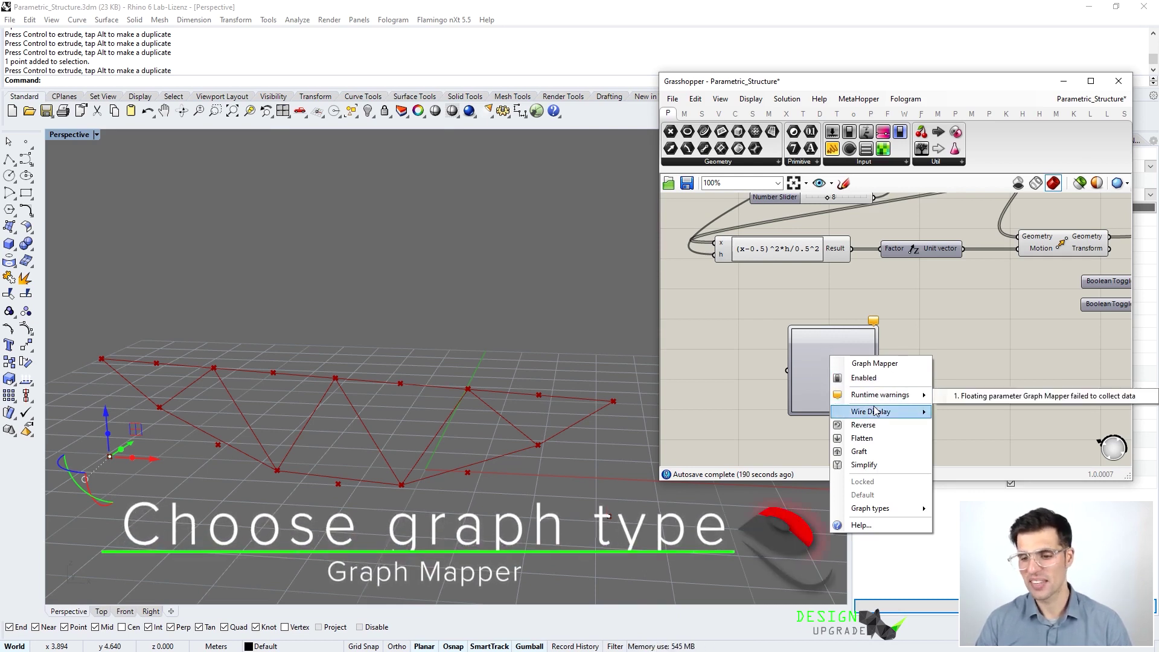
mouse_move(877, 412)
mouse_move(910, 514)
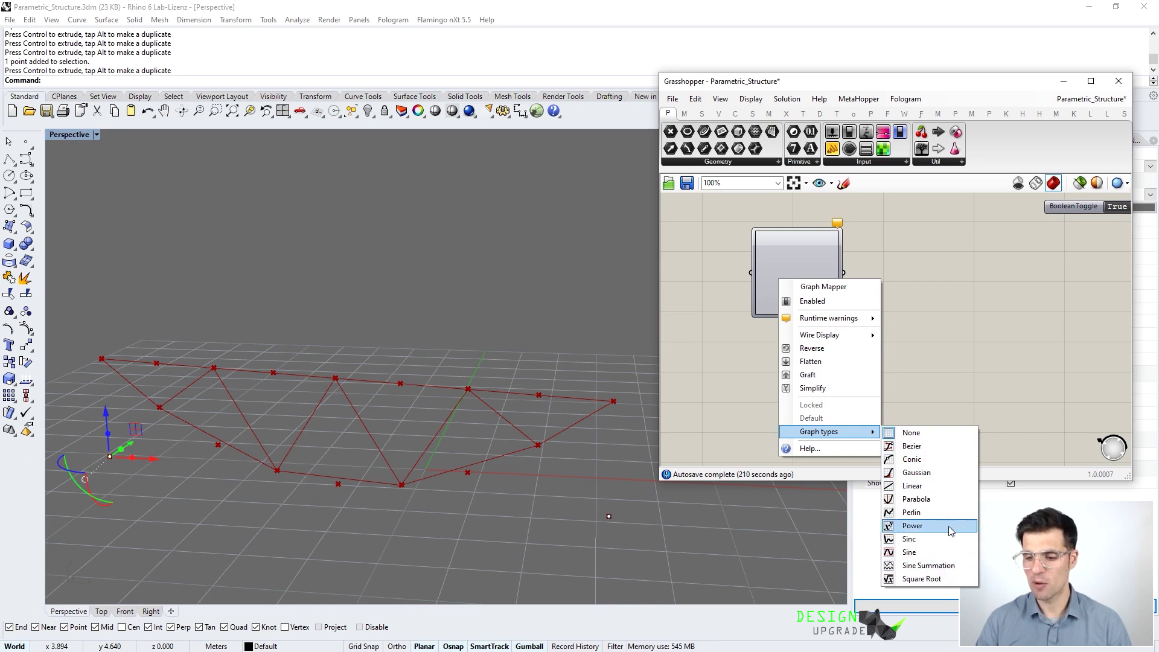
left_click(942, 450)
left_click_drag(806, 290, 830, 313)
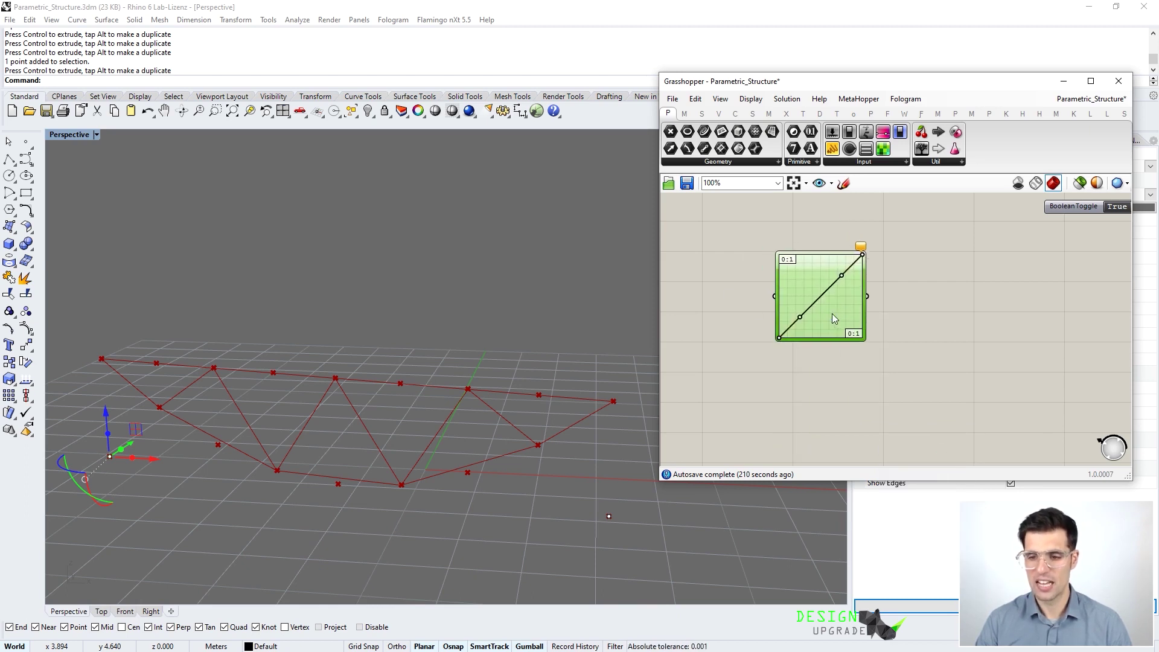
Shape the Bezier graph into a nearly symmetric sagging curve with both ends near the top, and move the mapper beneath Unit Z.
right_click_drag(799, 304, 824, 335)
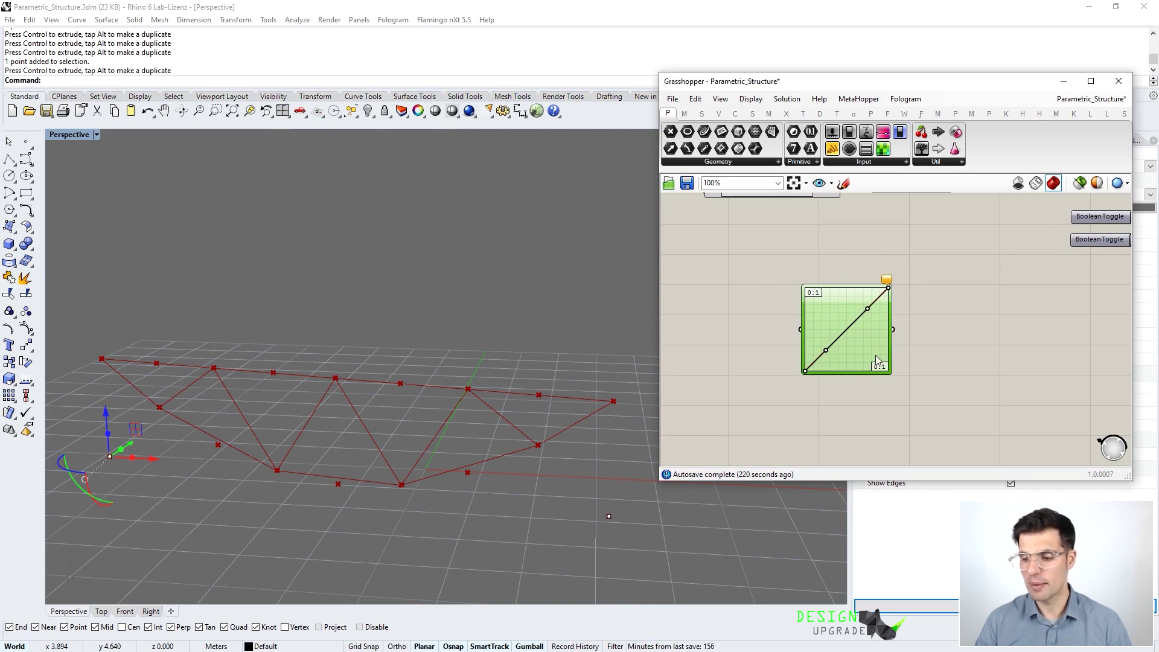
scroll(876, 360, "up", 2)
left_click_drag(817, 350, 793, 288)
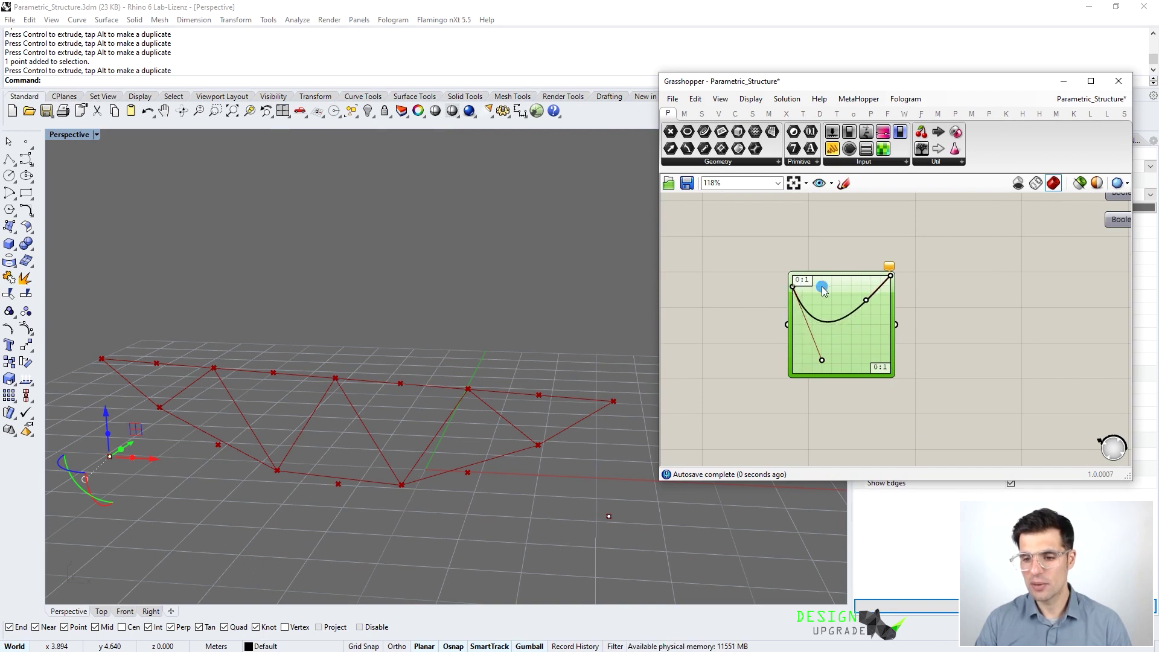
left_click_drag(873, 310, 853, 363)
left_click_drag(891, 317, 890, 276)
left_click_drag(853, 359, 809, 336)
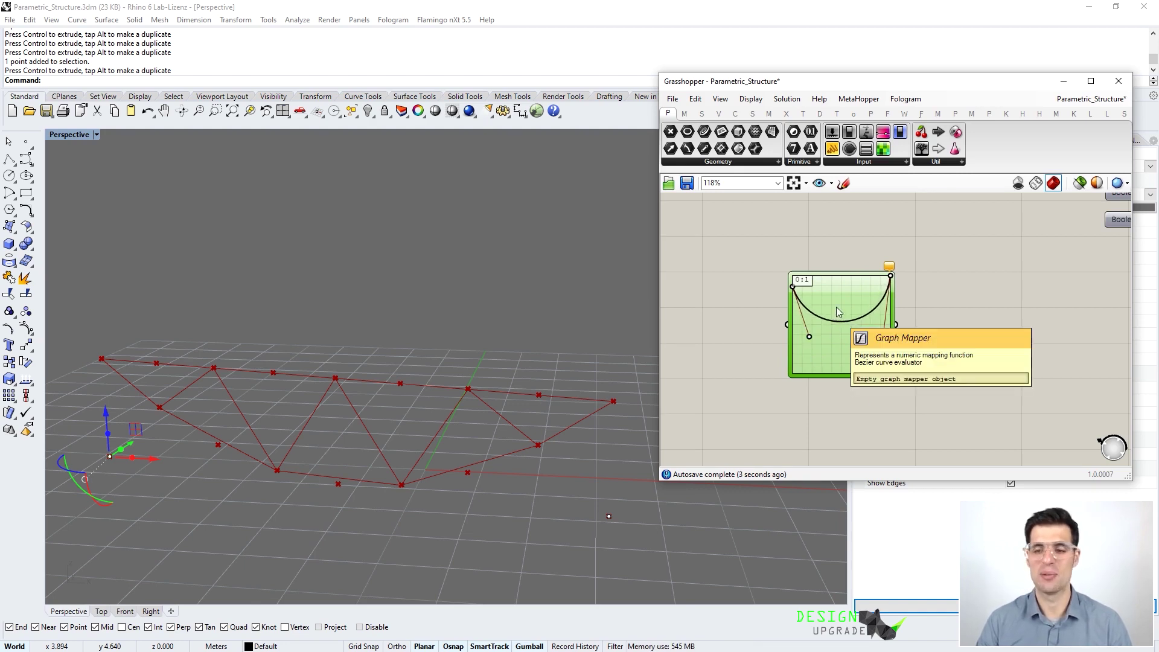
left_click_drag(842, 291, 888, 265)
right_click_drag(889, 266, 868, 323)
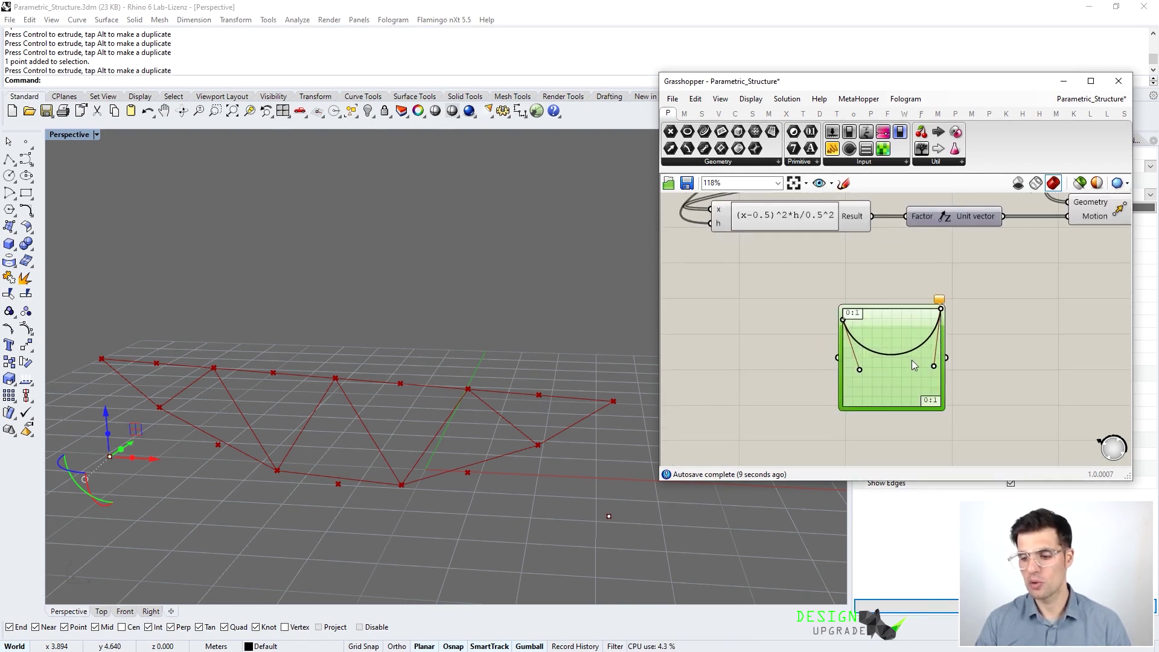
Wire the Parameters output of Divide Curve to the Graph Mapper's input.
left_click(928, 418)
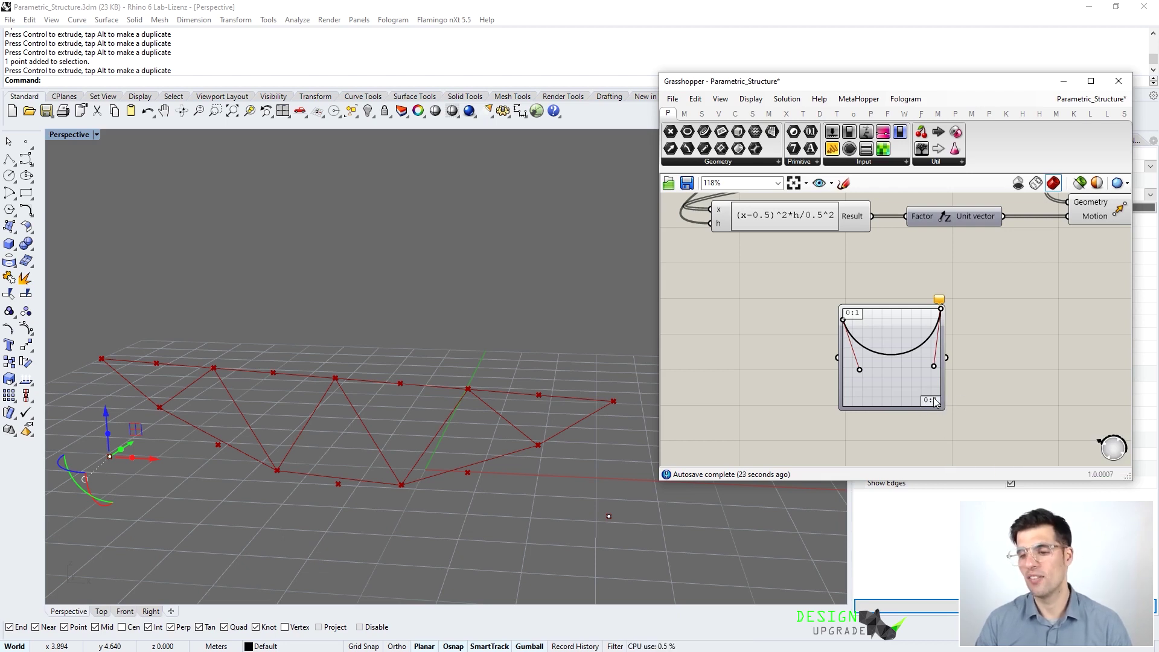
right_click_drag(762, 326, 829, 355)
scroll(828, 356, "down", 3)
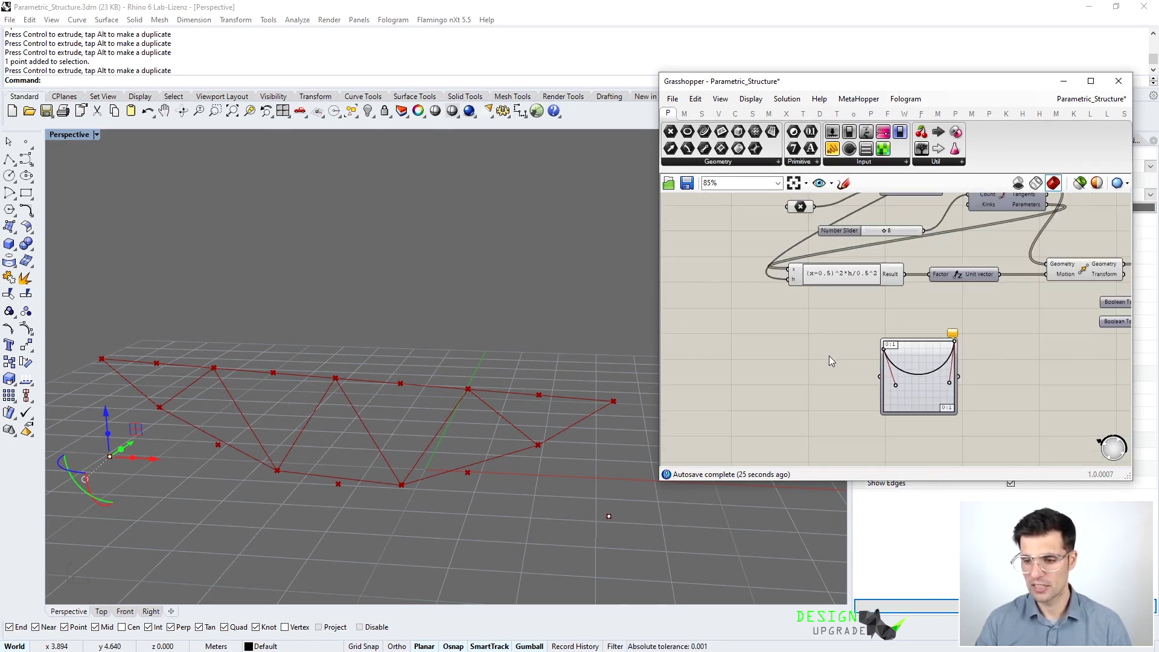
left_click(894, 387)
scroll(940, 248, "up", 1)
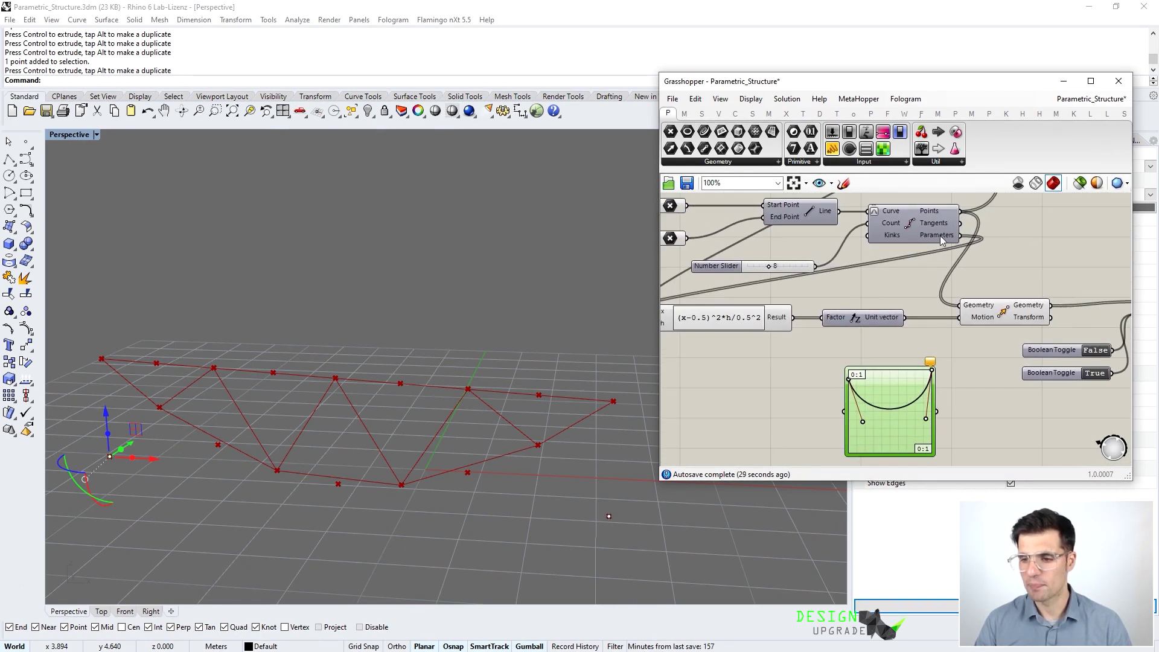
mouse_move(940, 236)
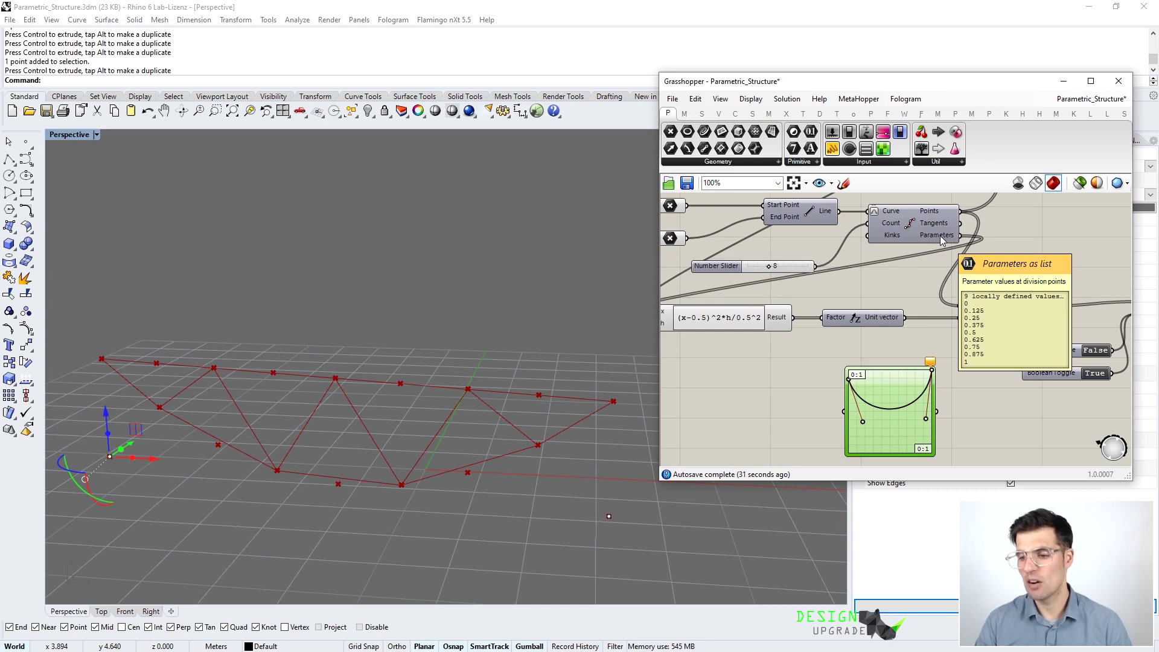
left_click_drag(960, 235, 845, 409)
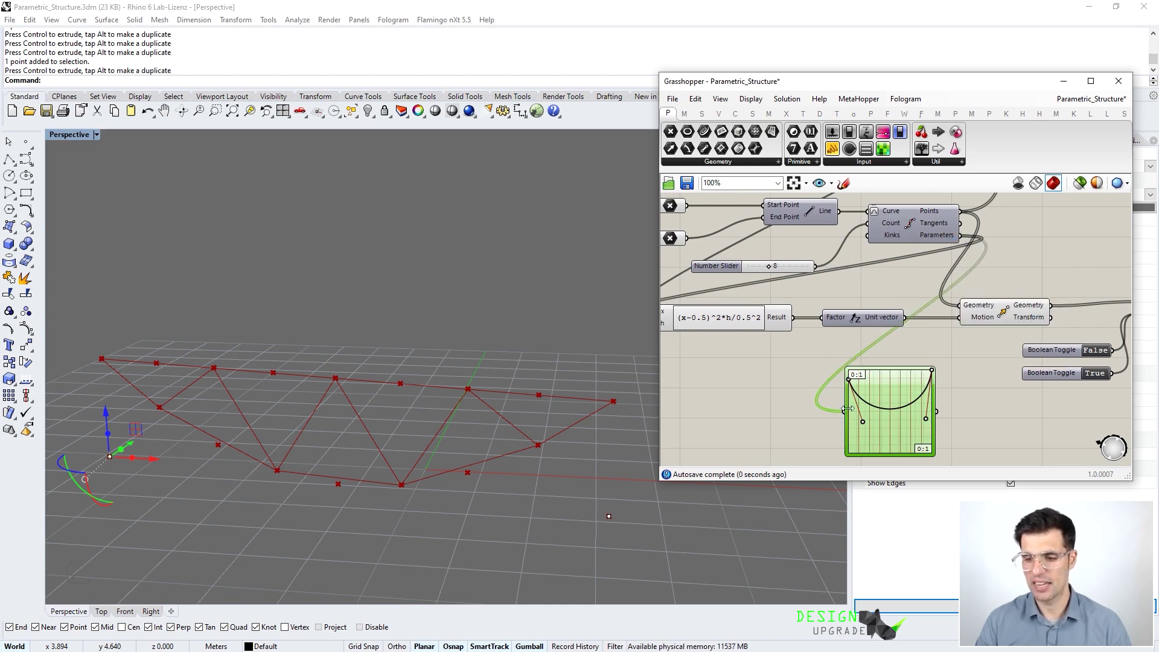
scroll(886, 418, "up", 3)
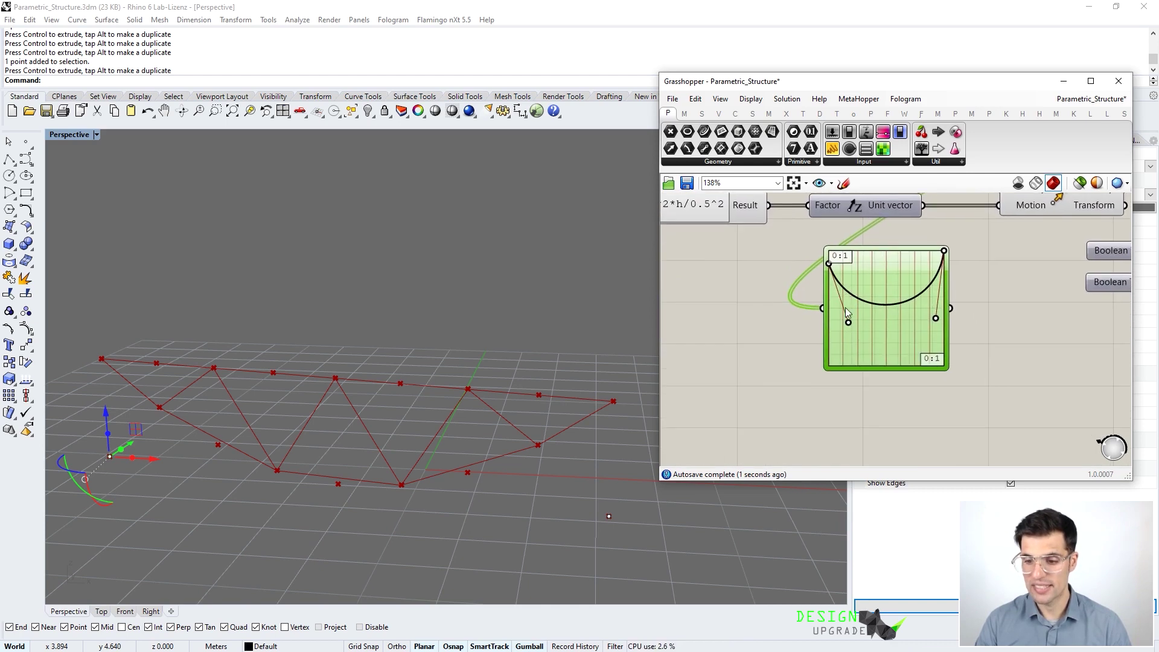
Examine the division parameter values output by Divide Curve and the Graph Mapper they feed.
left_click_drag(891, 342, 892, 360)
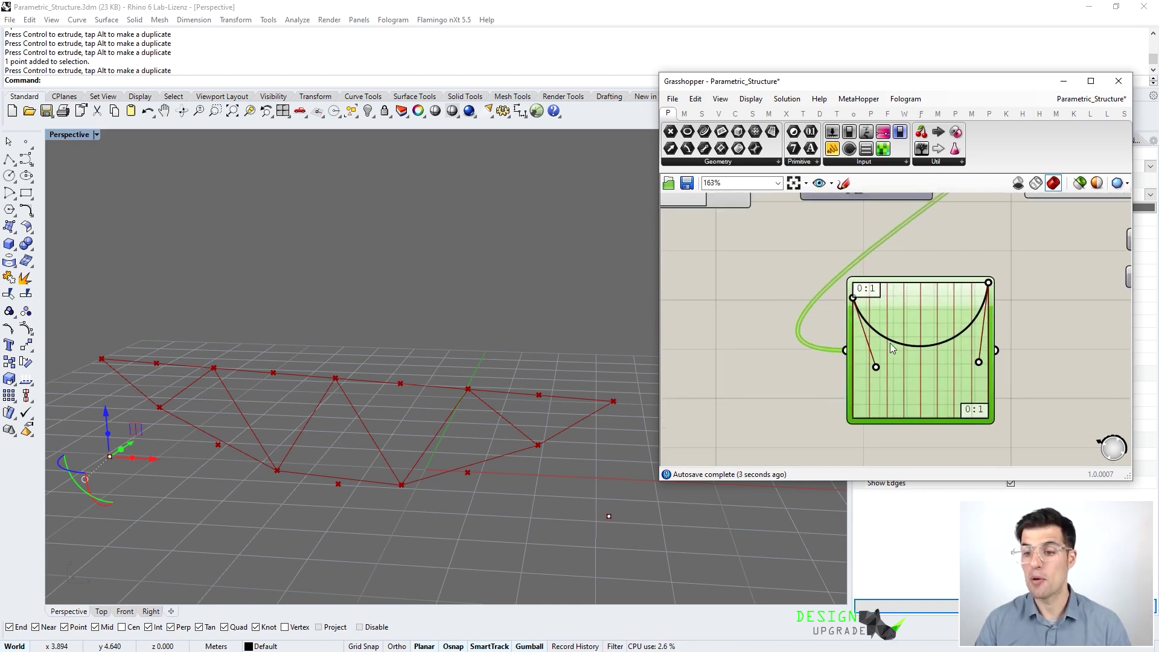
mouse_move(880, 390)
right_mouse_down()
mouse_move(929, 374)
mouse_move(874, 390)
right_mouse_up()
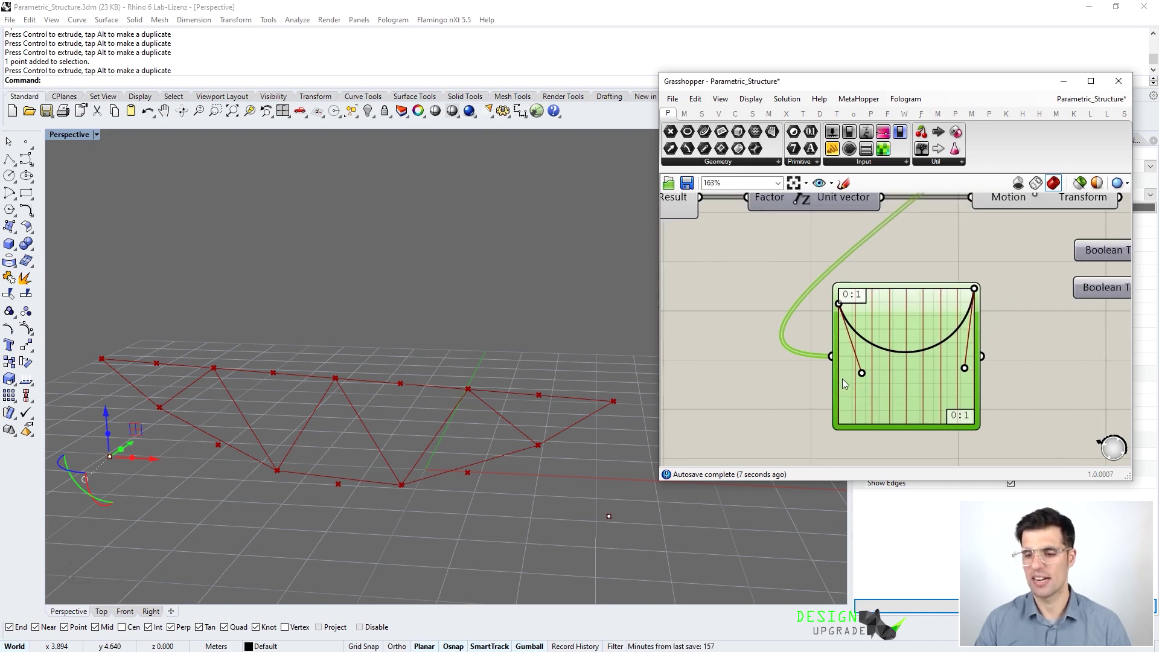
scroll(843, 375, "down", 2)
right_click_drag(878, 380, 850, 278)
mouse_move(837, 231)
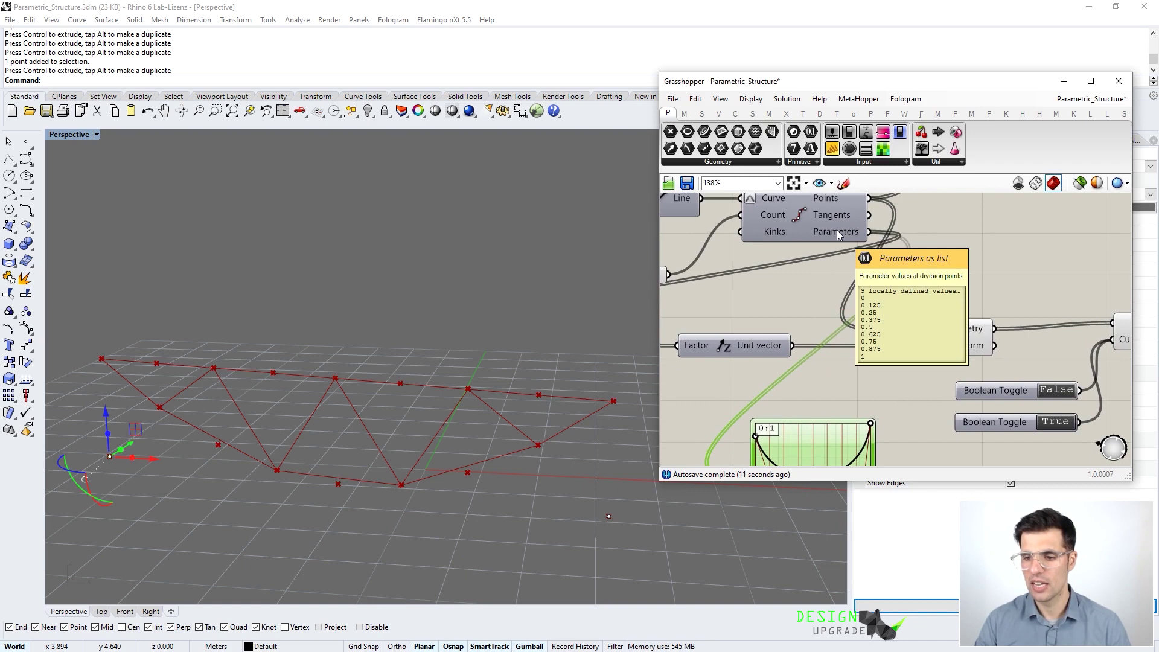
right_click(837, 230)
left_click(828, 237)
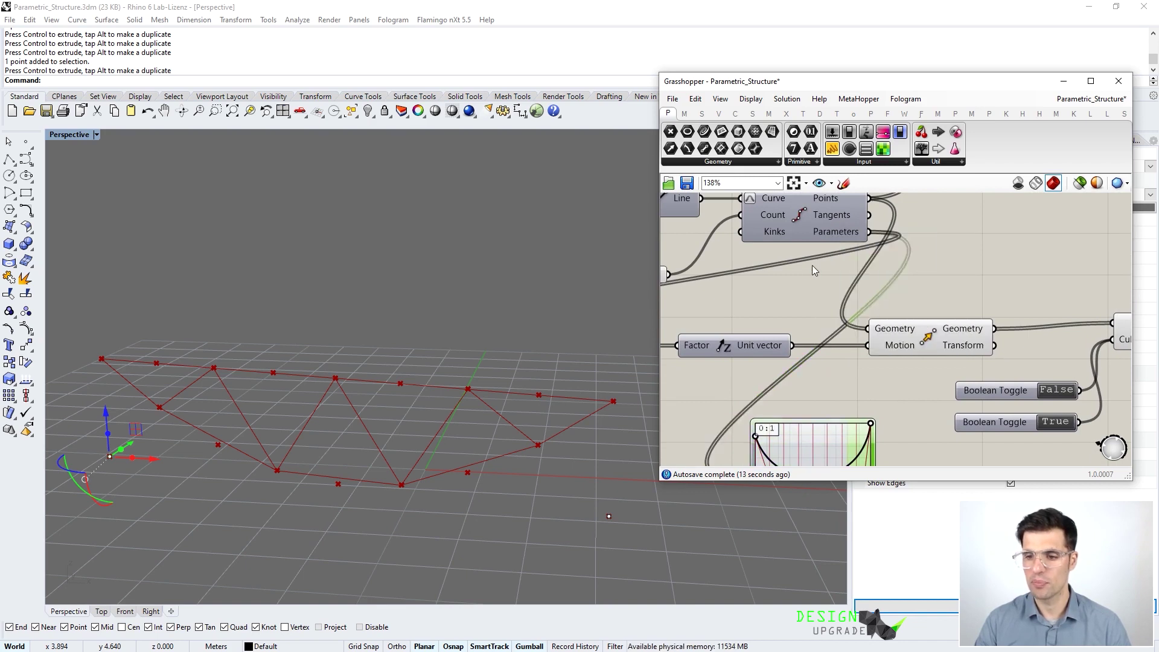
right_click_drag(816, 353, 819, 313)
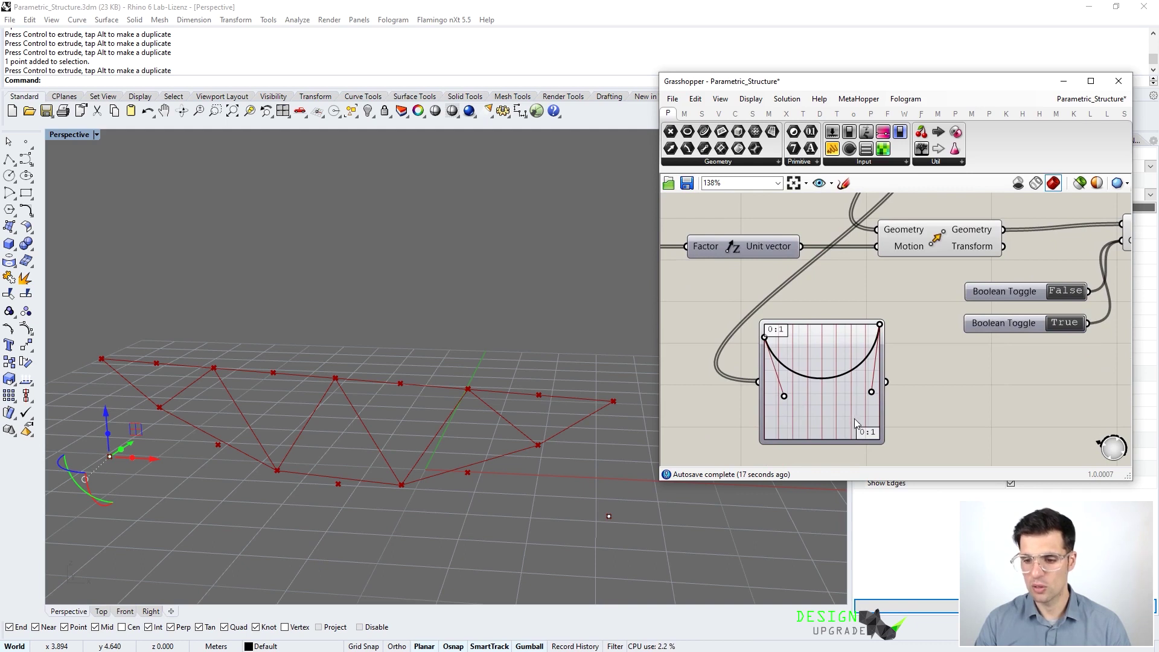
right_click_drag(686, 360, 740, 343)
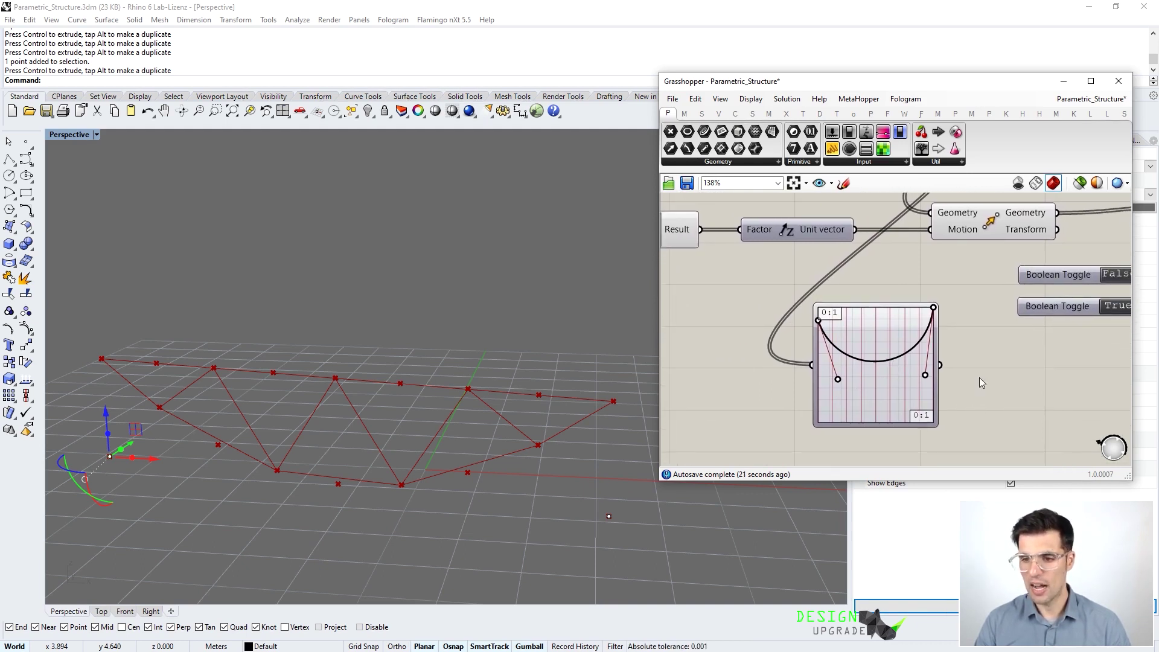
Add a panel beside the Graph Mapper and wire the mapper's output into it to read the mapped values.
left_click_drag(866, 148, 1030, 387)
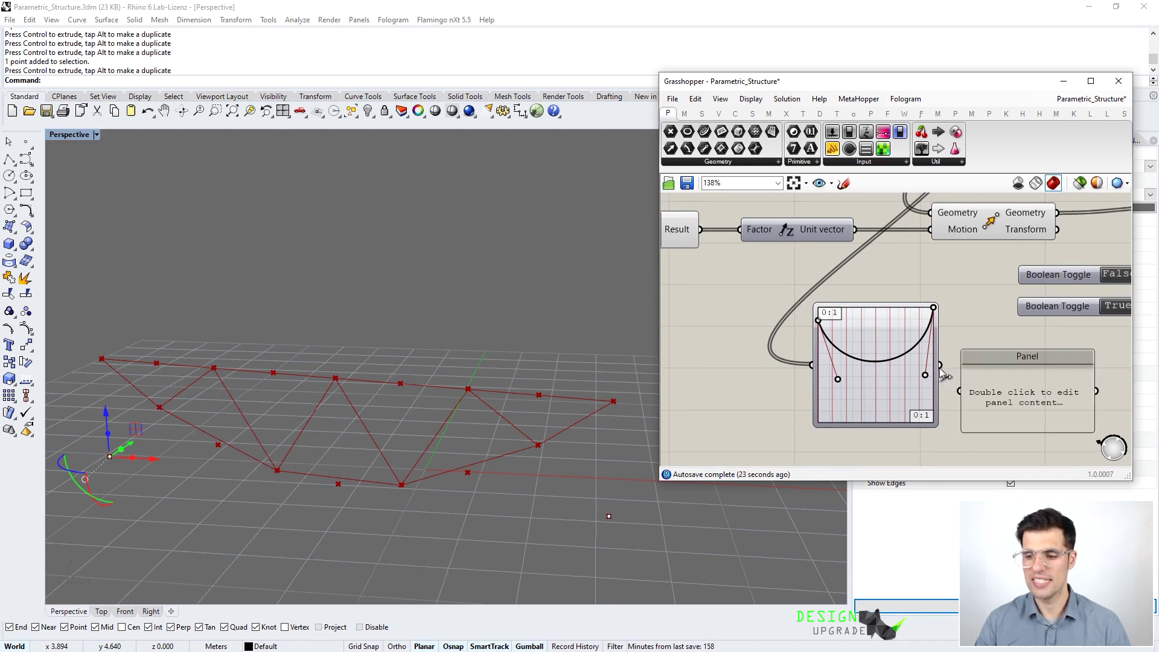
right_click_drag(963, 395, 869, 355)
left_click_drag(870, 355, 896, 383)
left_click_drag(847, 326, 979, 382)
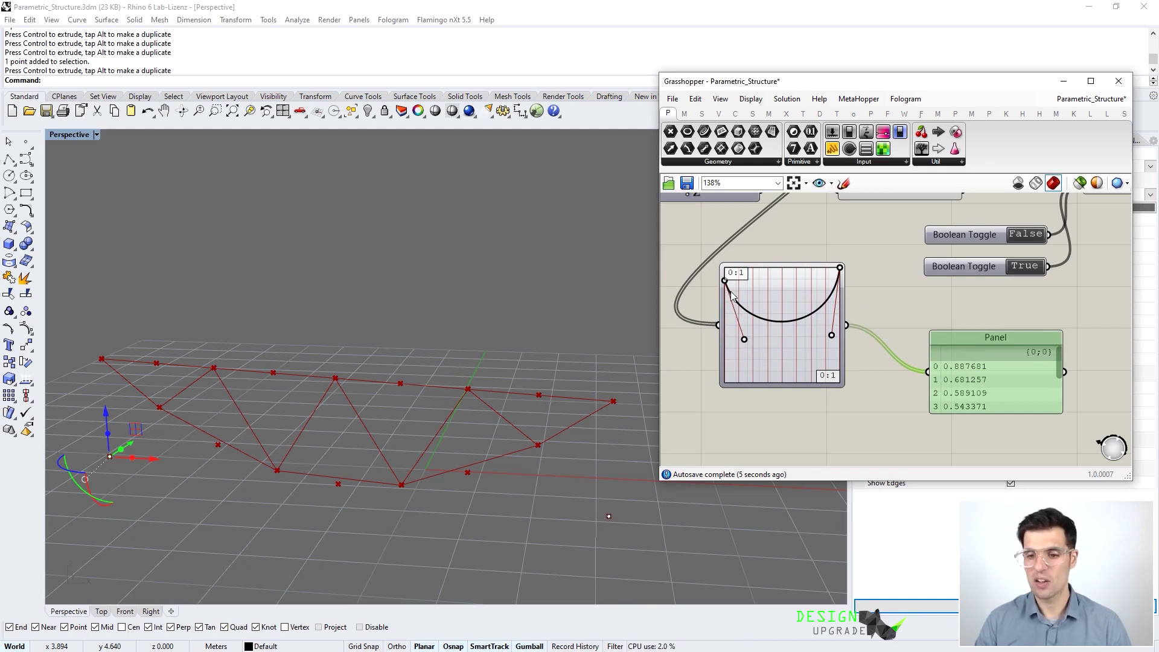
Raise the Bezier graph's start point to the top edge and even out both handles so the sag becomes nearly symmetric.
left_click_drag(726, 282, 726, 267)
left_click_drag(746, 339, 734, 346)
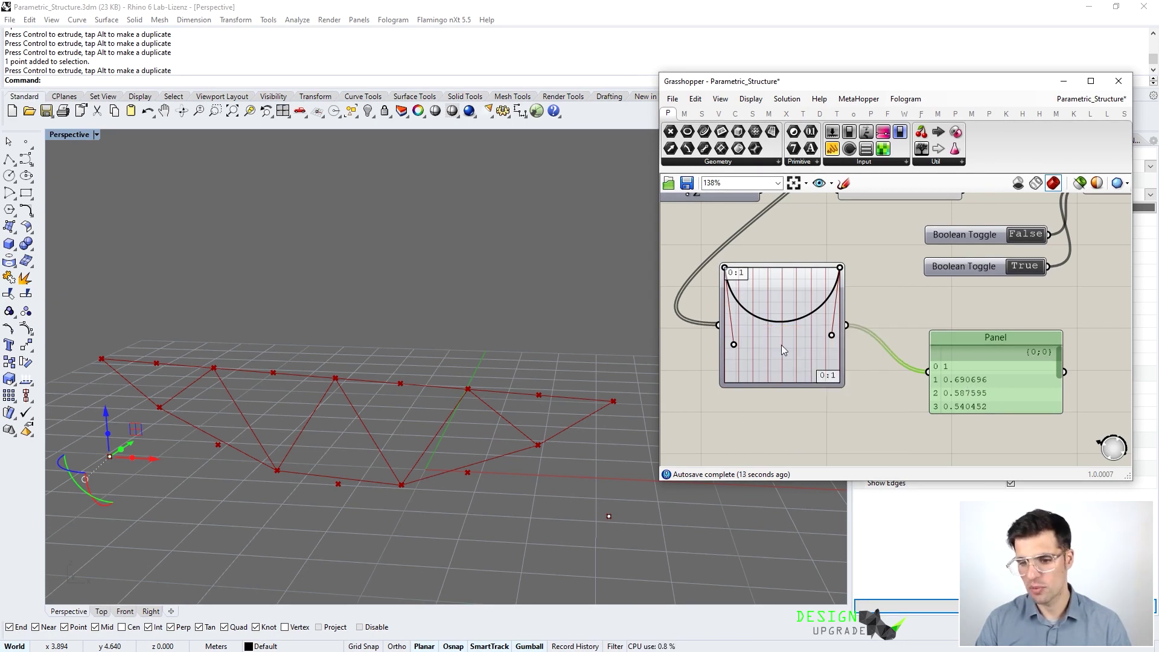
mouse_move(733, 344)
left_mouse_down()
mouse_move(753, 331)
mouse_move(734, 338)
left_mouse_up()
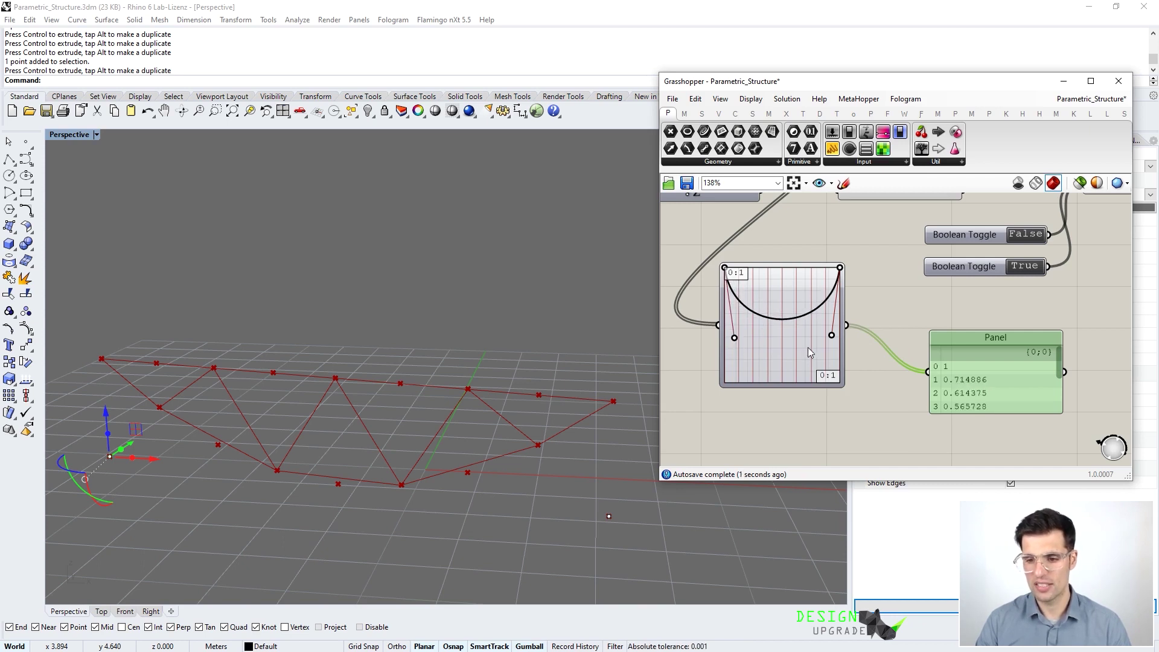
left_click_drag(832, 334, 832, 331)
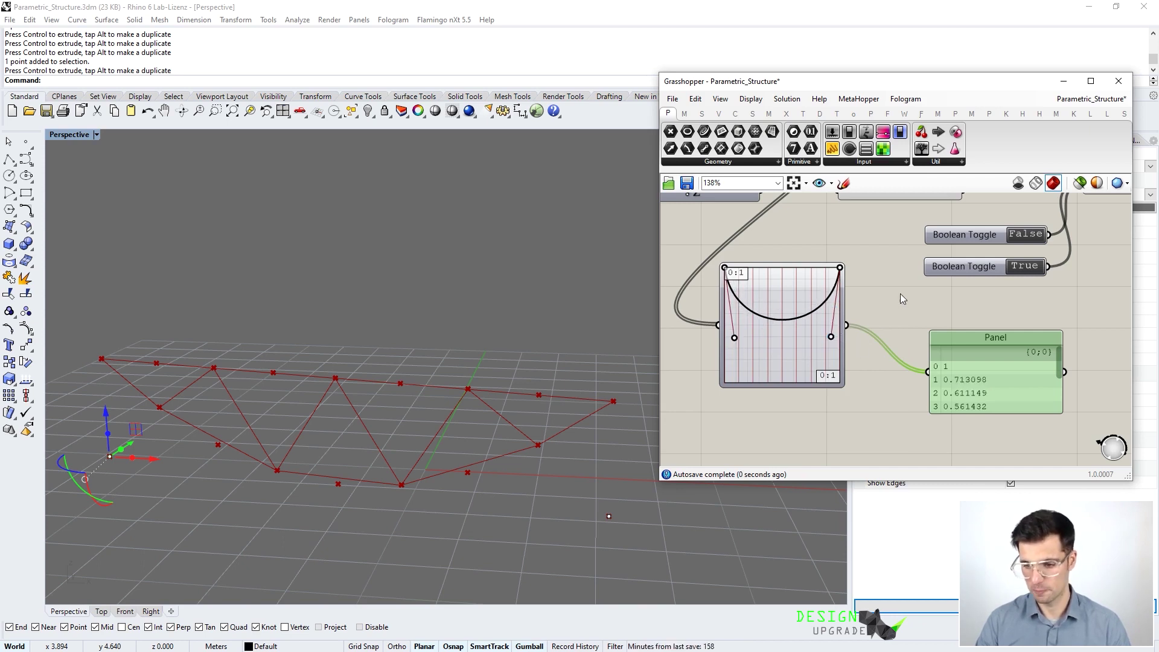
Reposition the Graph Mapper and connect its output to Unit Z's Factor, replacing the expression's result.
scroll(901, 292, "down", 2)
right_click_drag(901, 292, 888, 353)
left_click_drag(914, 397, 967, 398)
right_click_drag(914, 380, 1090, 403)
left_click_drag(963, 417, 833, 438)
left_click_drag(903, 419, 879, 313)
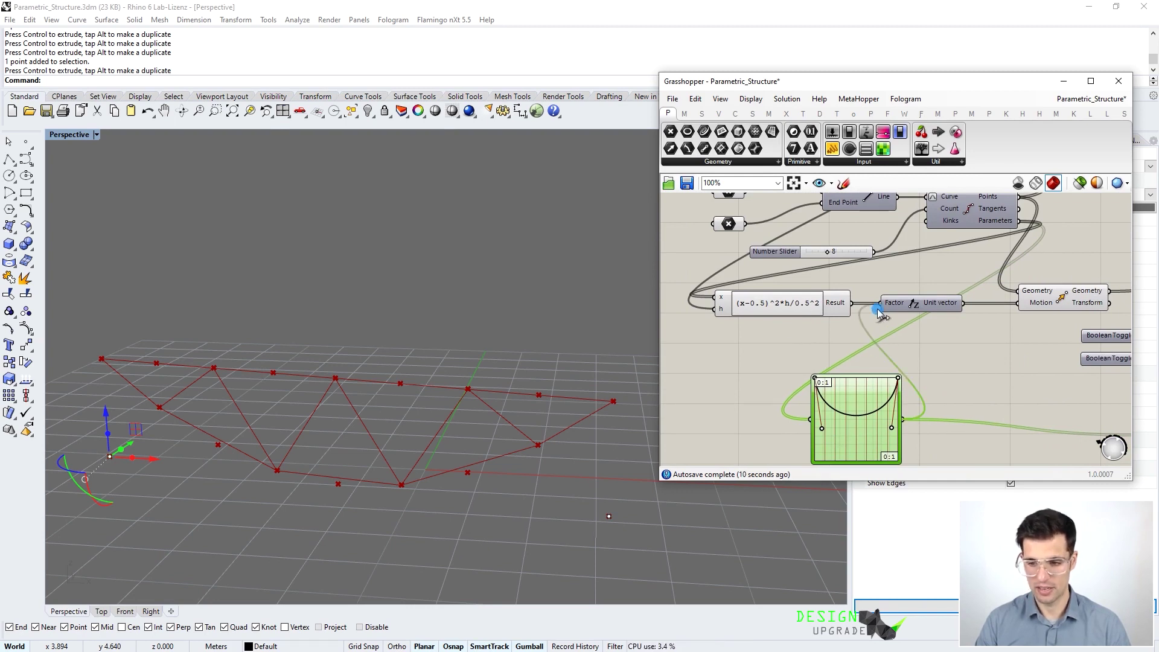
left_click_drag(881, 313, 879, 311)
right_click_drag(880, 312, 892, 387)
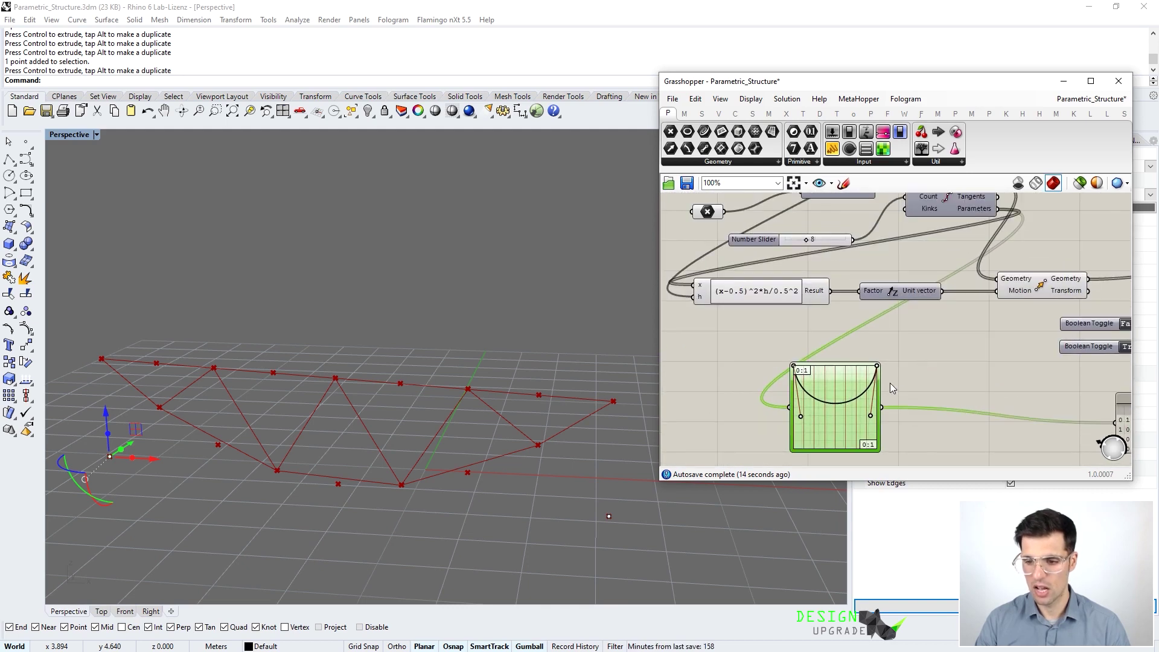
left_click_drag(882, 407, 858, 291)
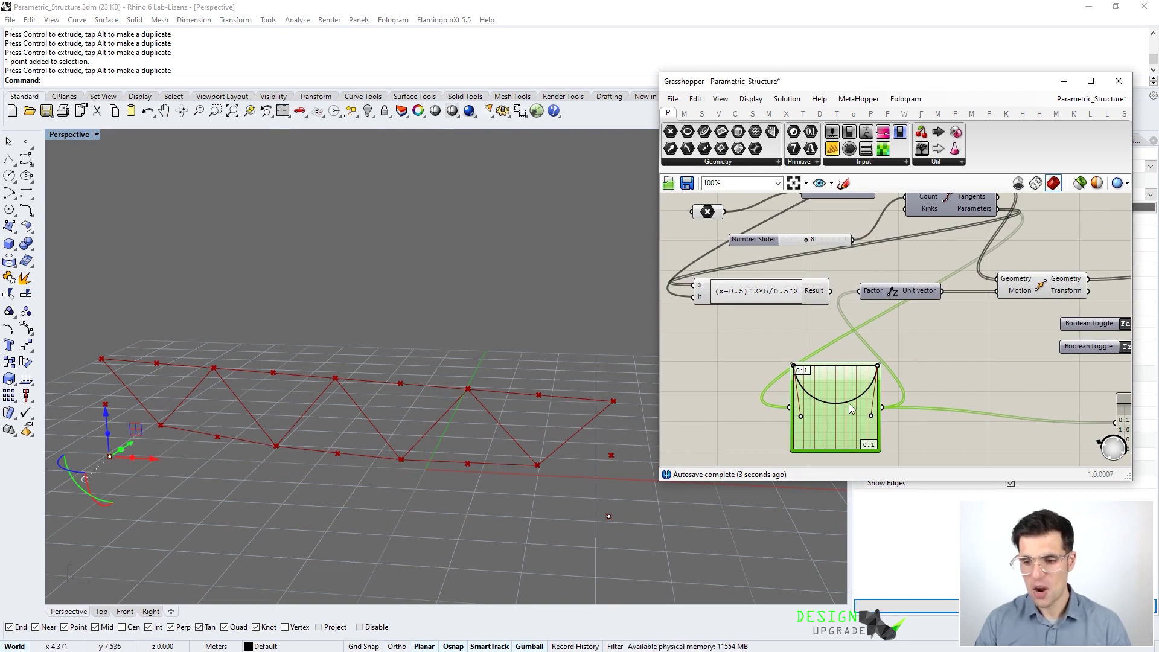
Delete the panel connected to the Graph Mapper's output.
left_click_drag(860, 370, 907, 353)
right_click_drag(907, 353, 807, 338)
left_click(1064, 417)
key("Delete")
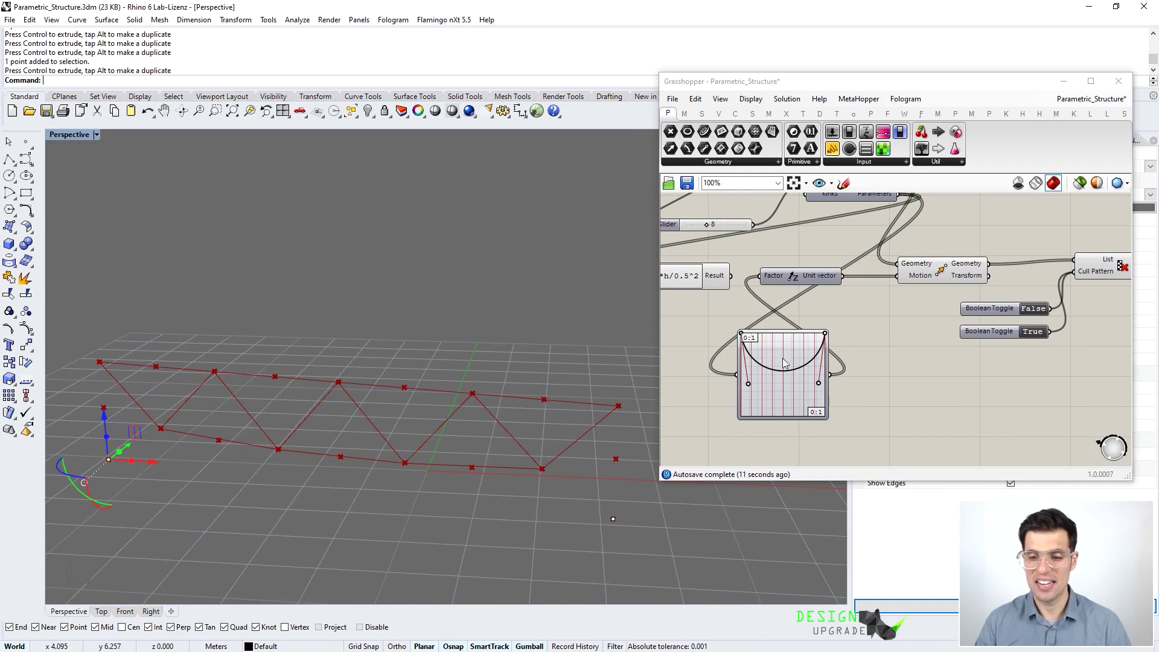
Check the truss height slider and put a new panel on the Graph Mapper's output.
right_click_drag(773, 320, 825, 331)
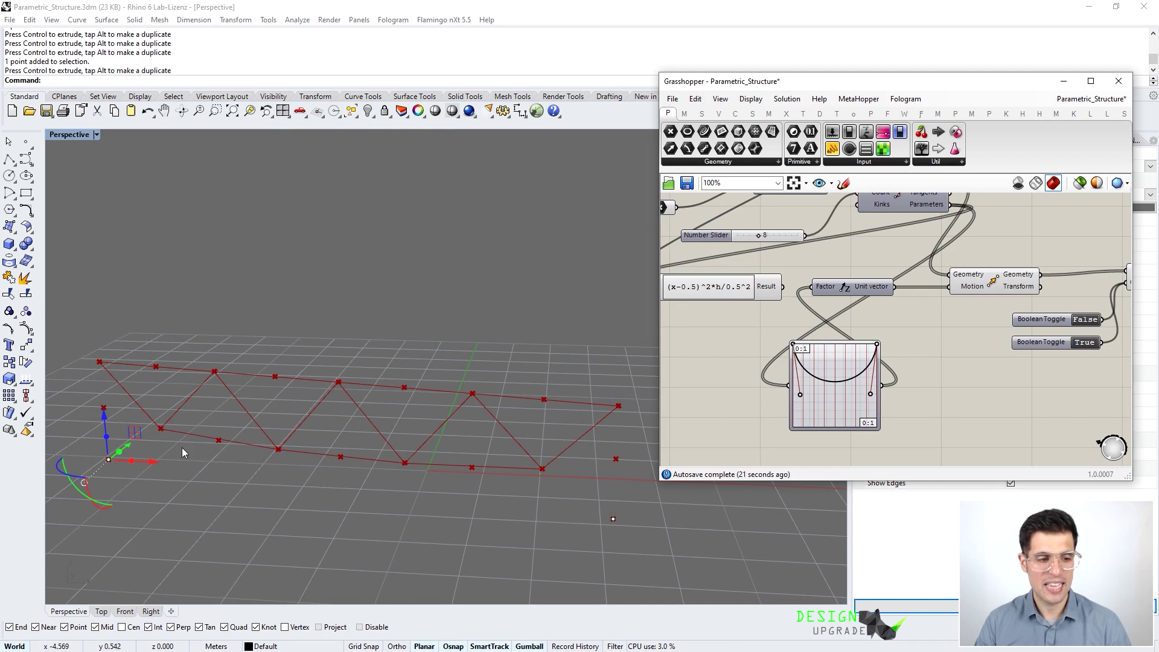
scroll(796, 375, "down", 3)
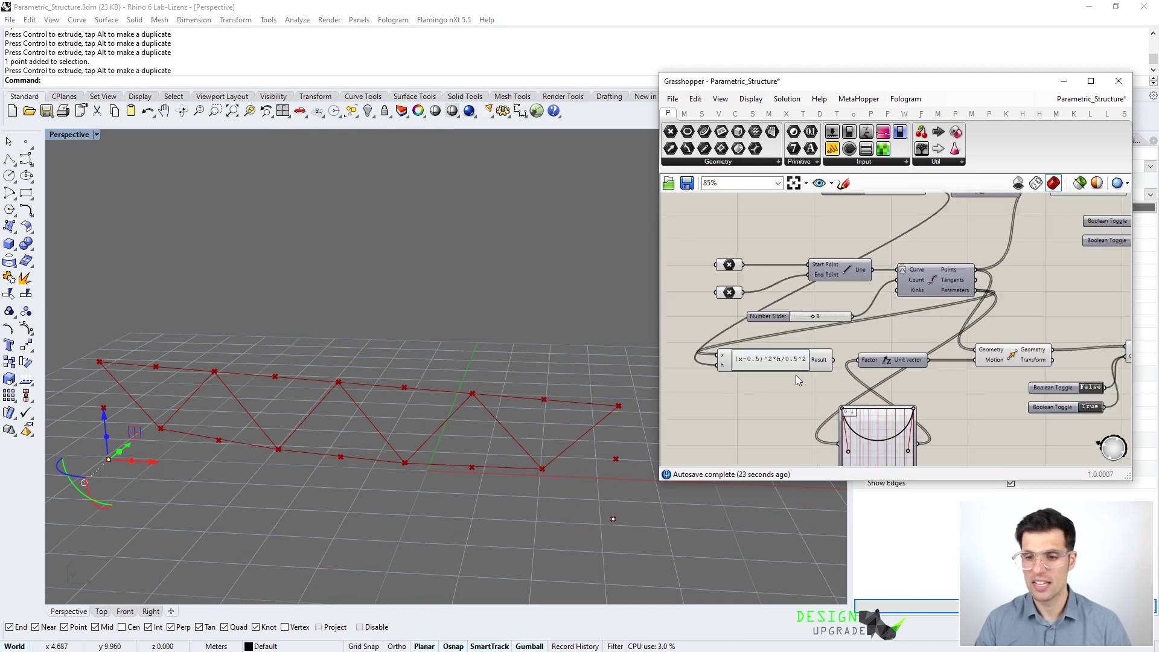
scroll(839, 263, "up", 2)
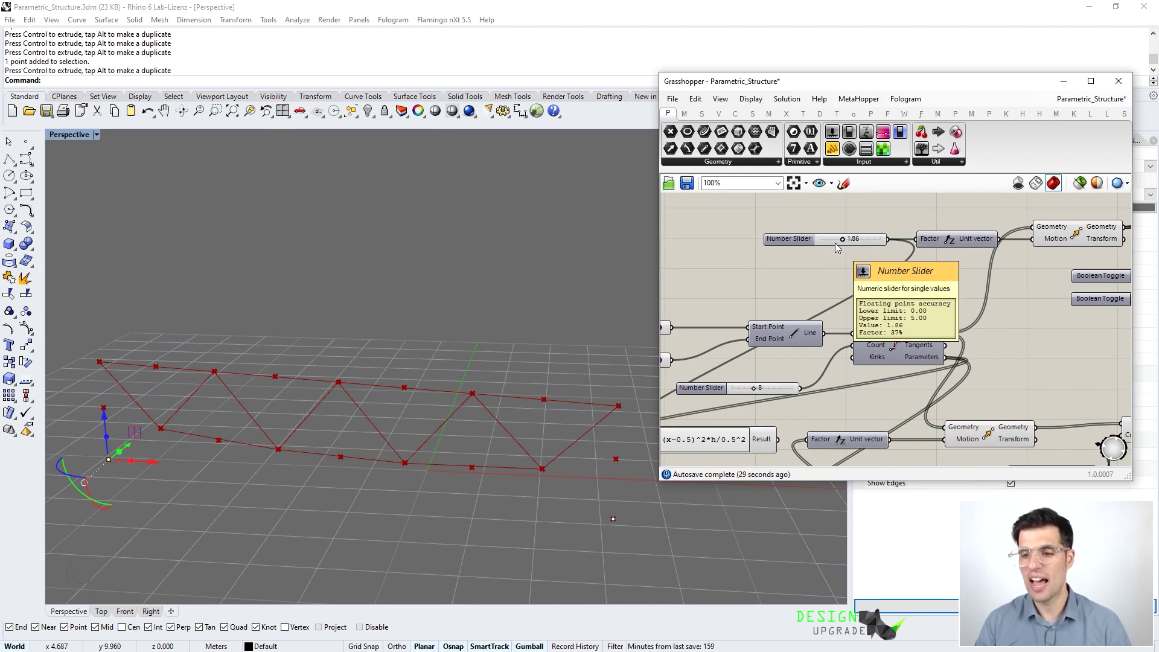
scroll(853, 285, "down", 2)
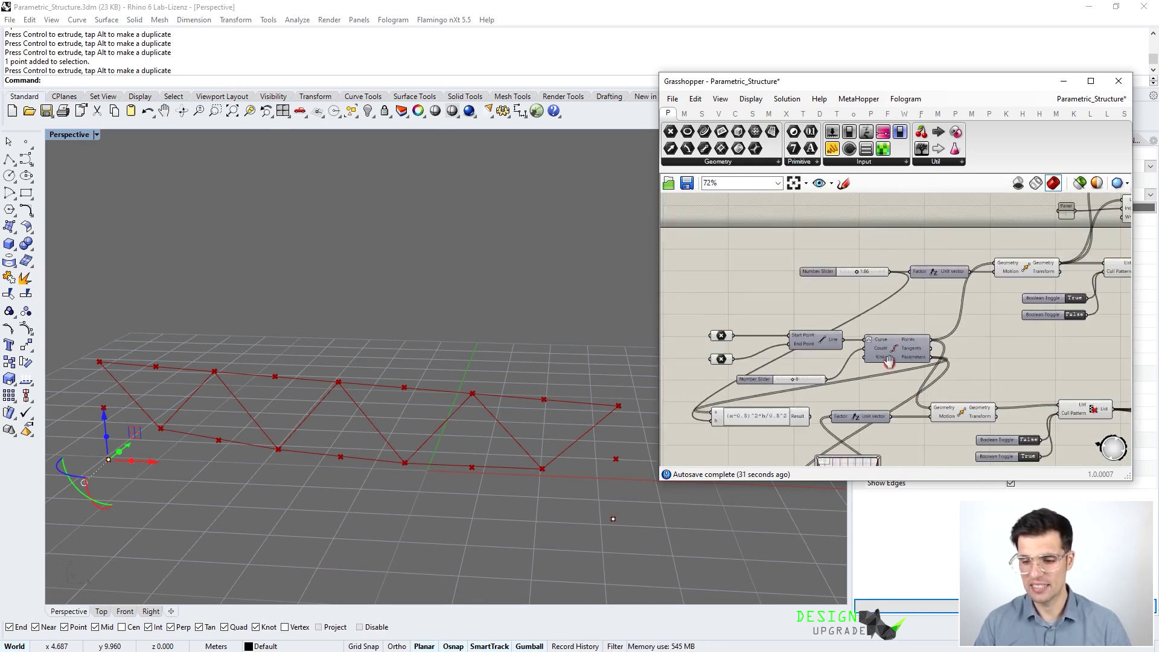
double_click(867, 425)
type("\"")
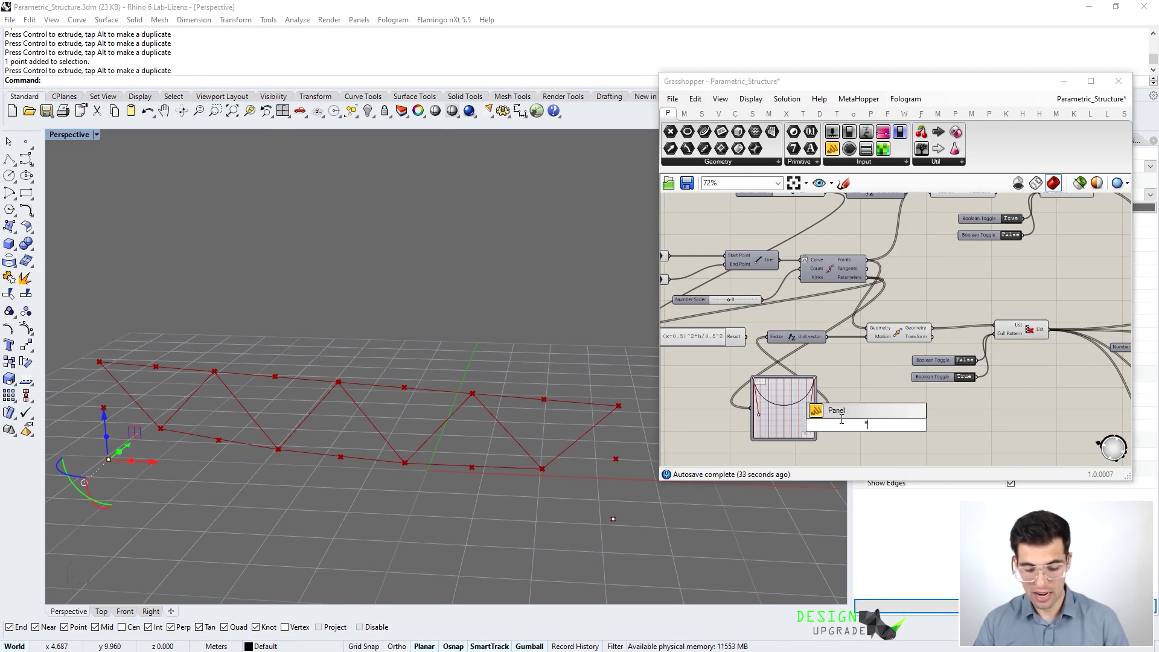
key("Return")
scroll(841, 419, "up", 2)
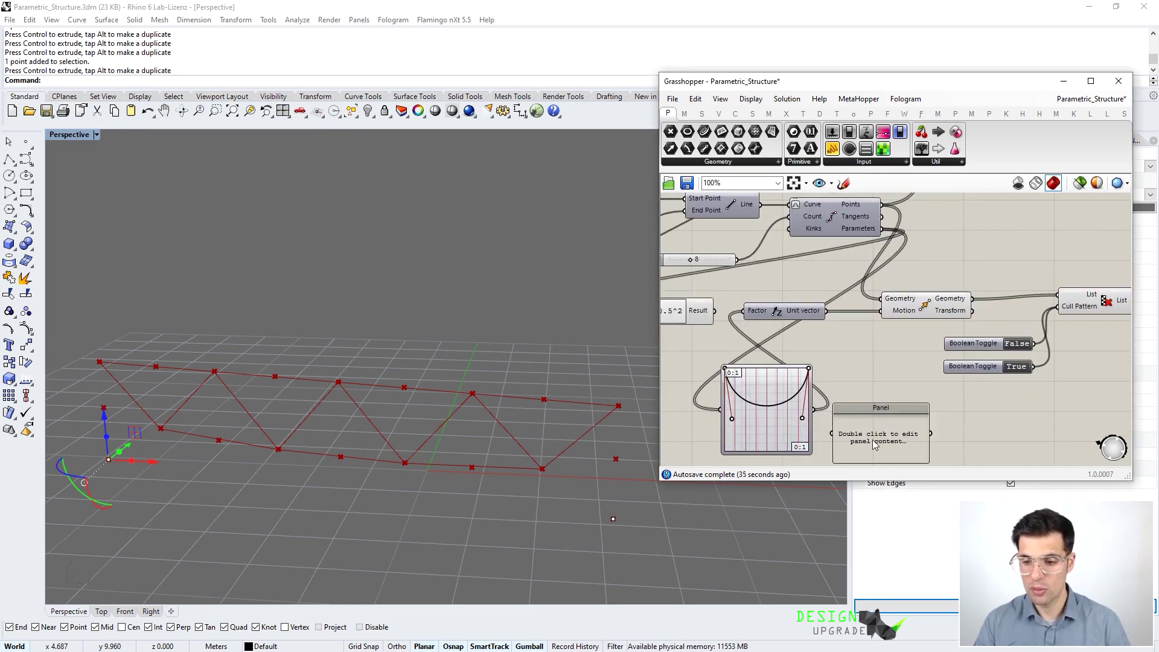
left_click_drag(837, 434, 913, 410)
Examine the mapped values in the panel against the Graph Mapper's 0 to 1 curve and its connections.
scroll(936, 408, "down", 1)
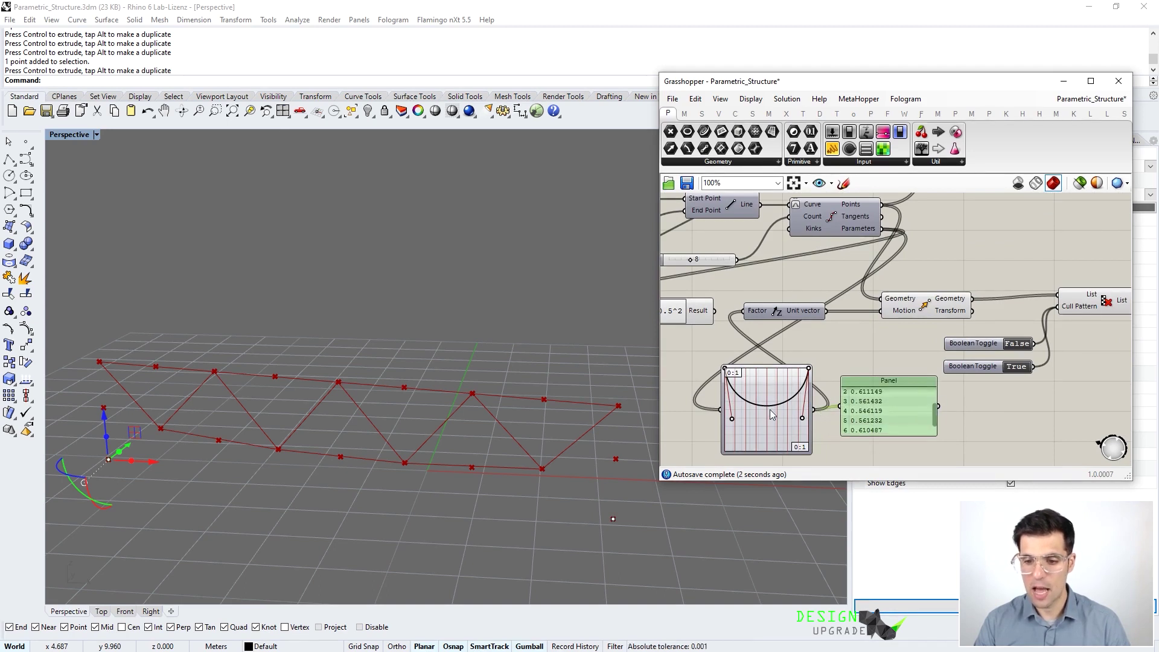
mouse_move(769, 409)
scroll(767, 409, "up", 1)
scroll(767, 409, "up", 2)
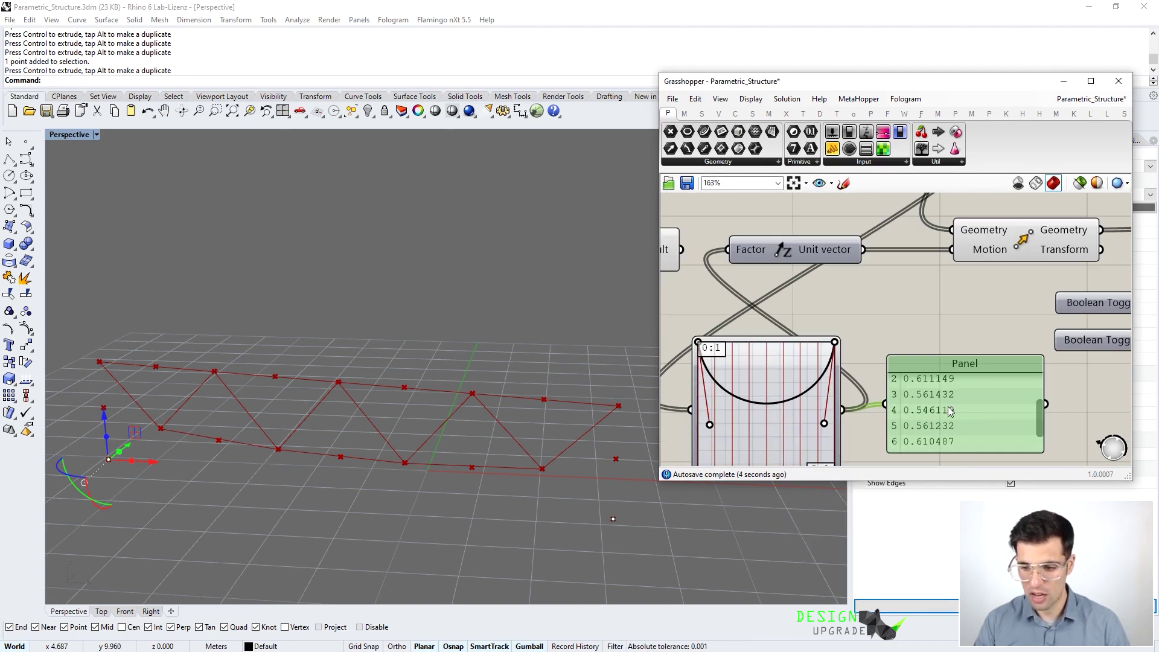
scroll(913, 426, "down", 2)
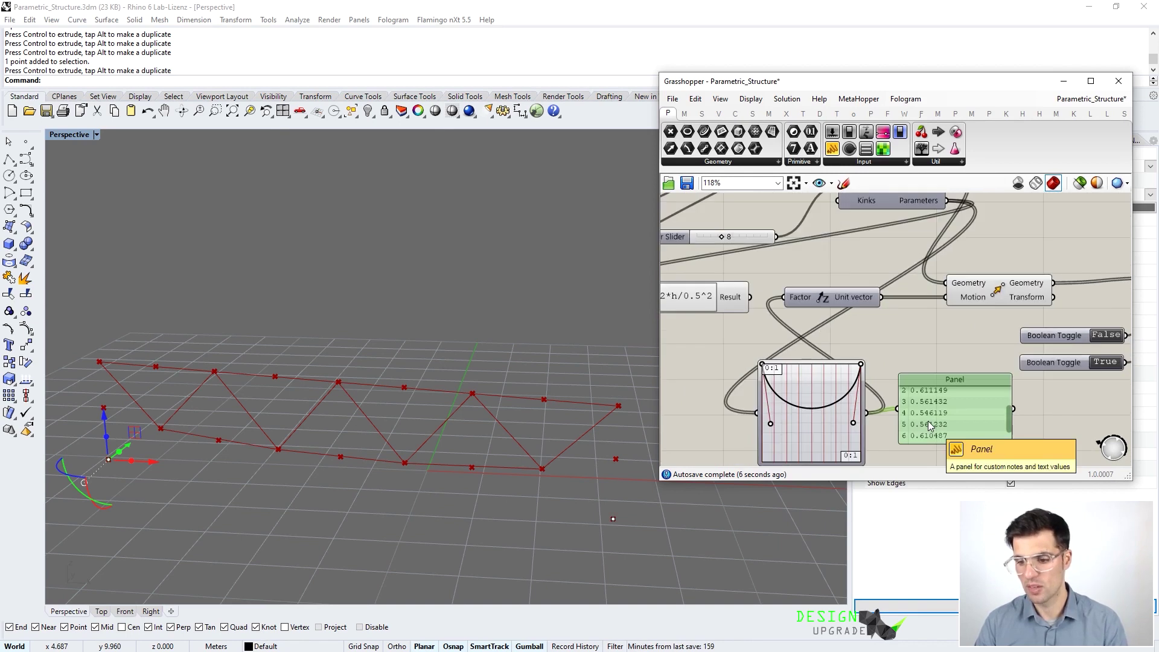
scroll(892, 403, "down", 1)
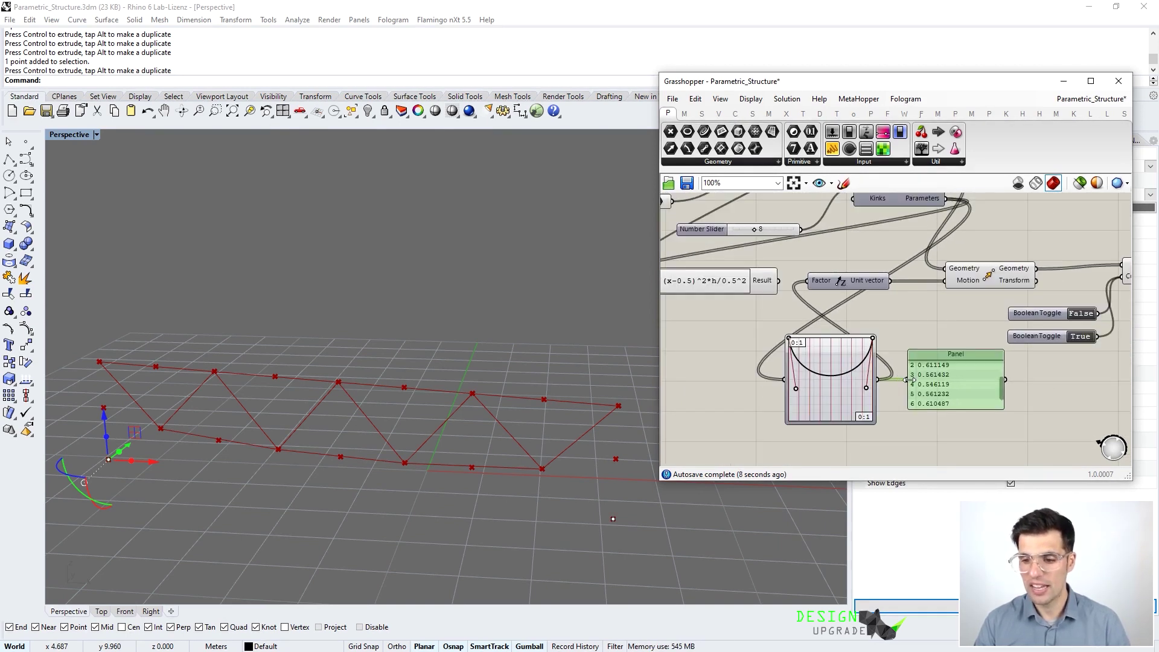
right_click_drag(930, 368, 941, 419)
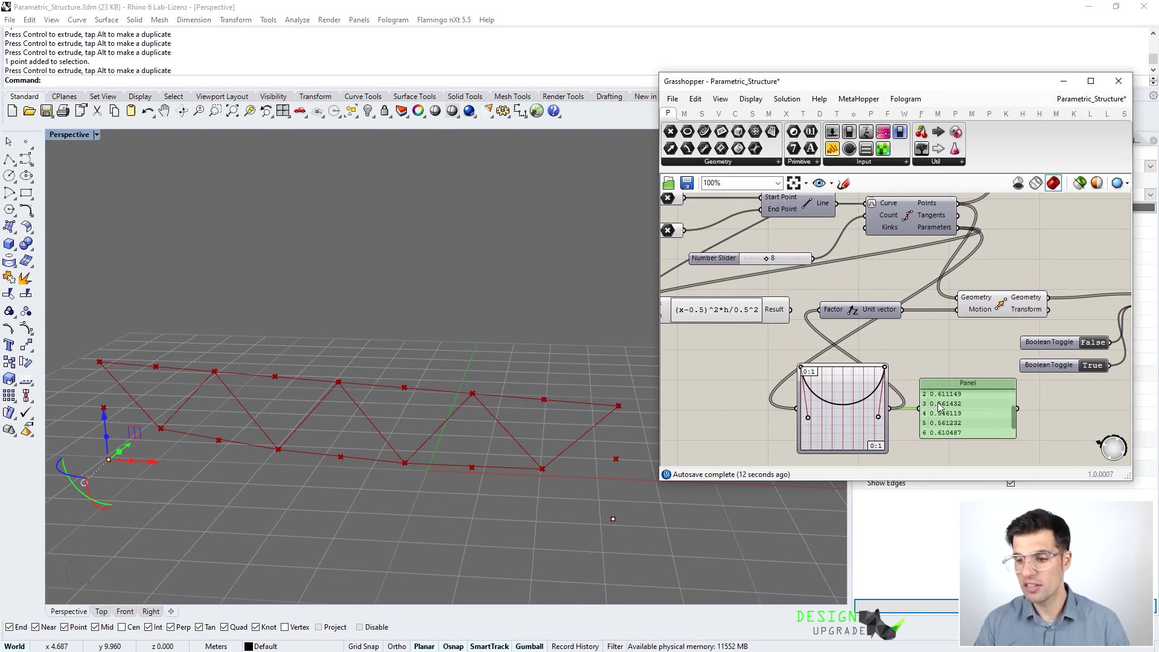
scroll(944, 425, "up", 2)
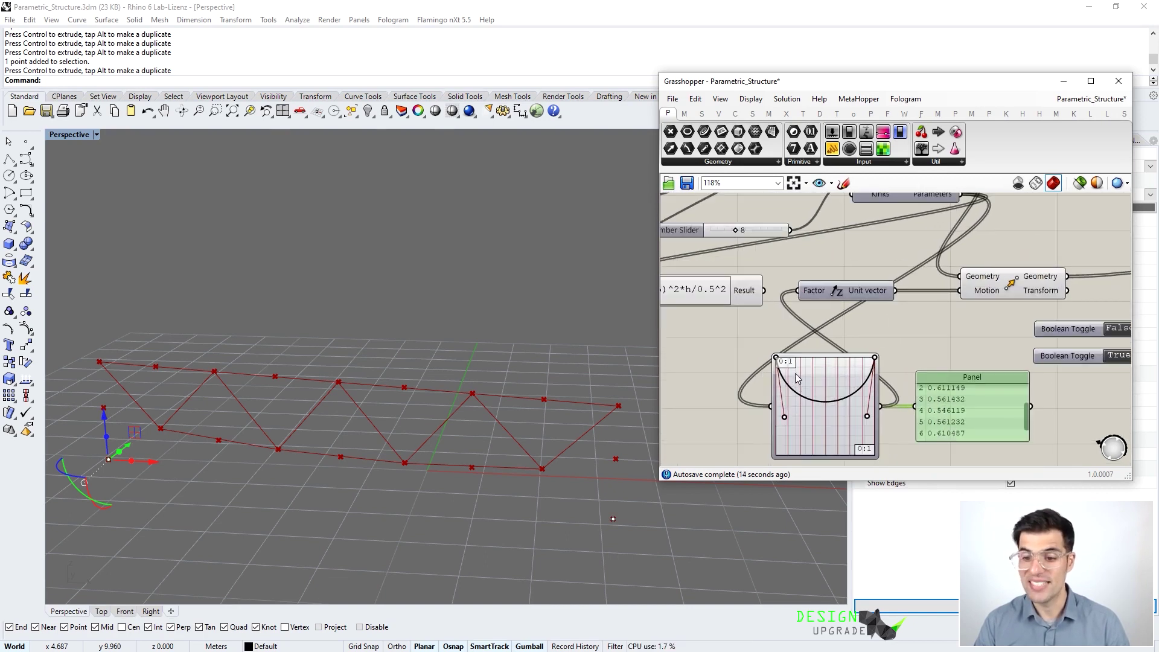
right_click_drag(812, 322, 870, 248)
right_click_drag(876, 362, 857, 253)
right_click_drag(857, 387, 829, 308)
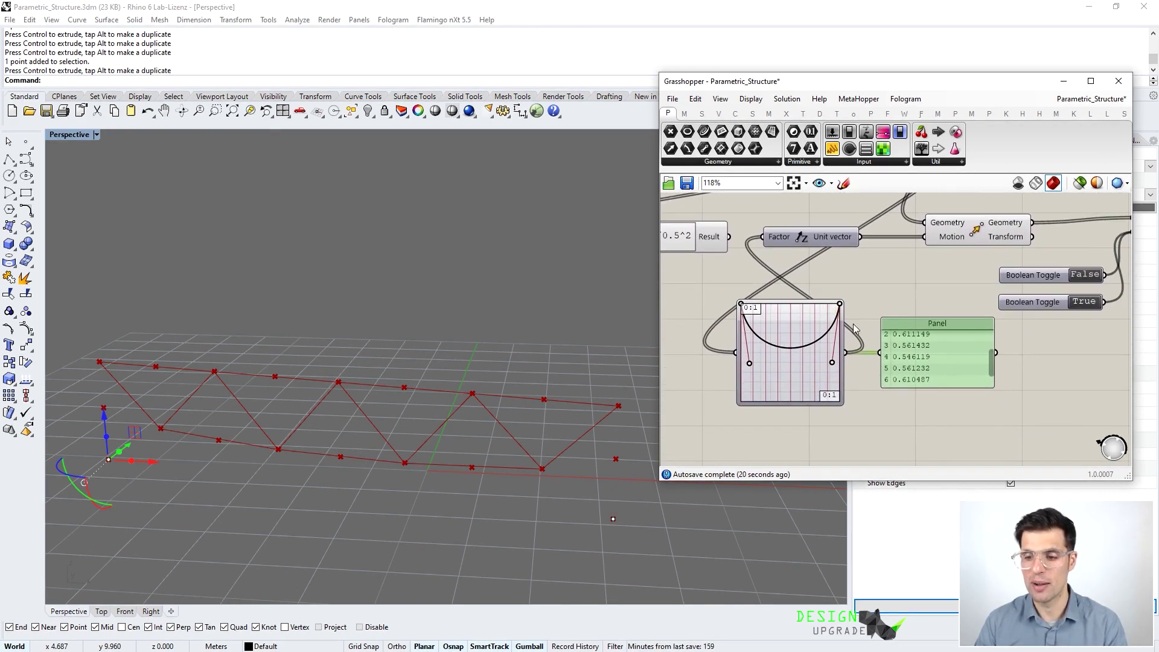
Delete the panel and place a Remap Numbers component beside the Graph Mapper, below the Boolean toggles.
left_click(919, 375)
key("Delete")
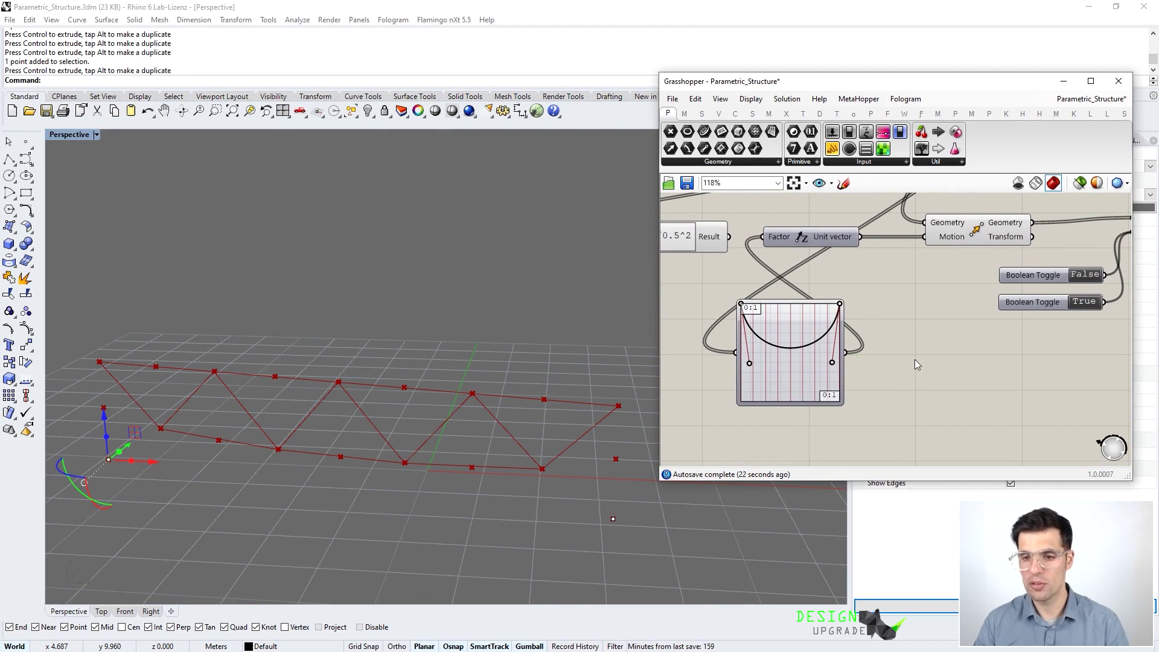
double_click(932, 390)
type("rema")
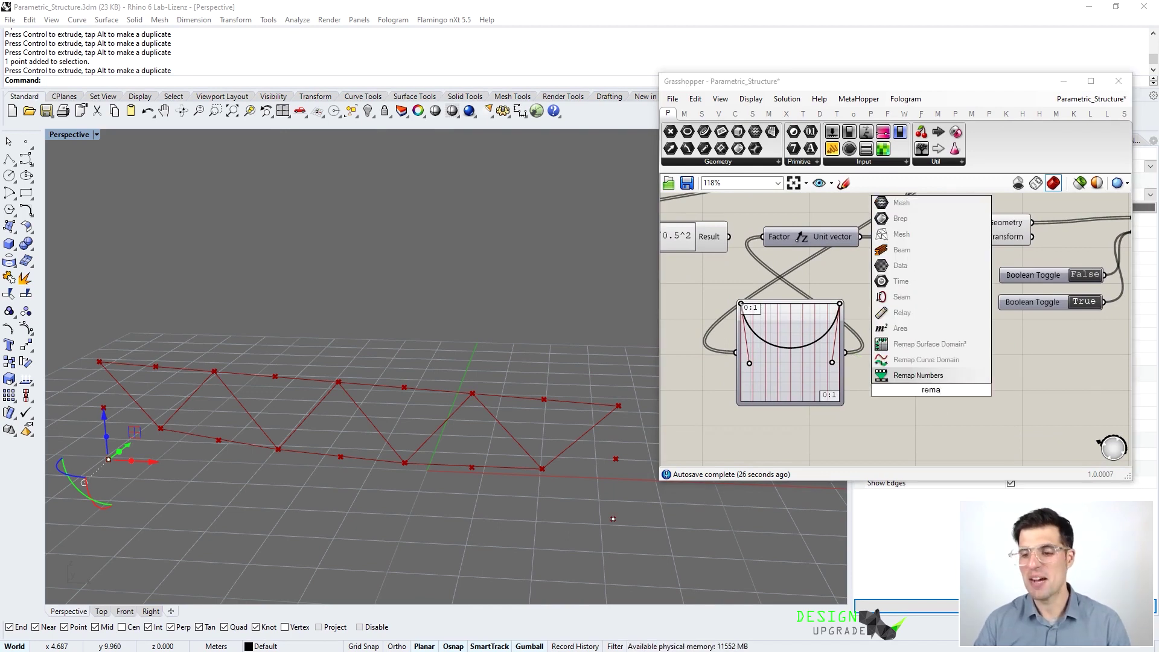
key("Return")
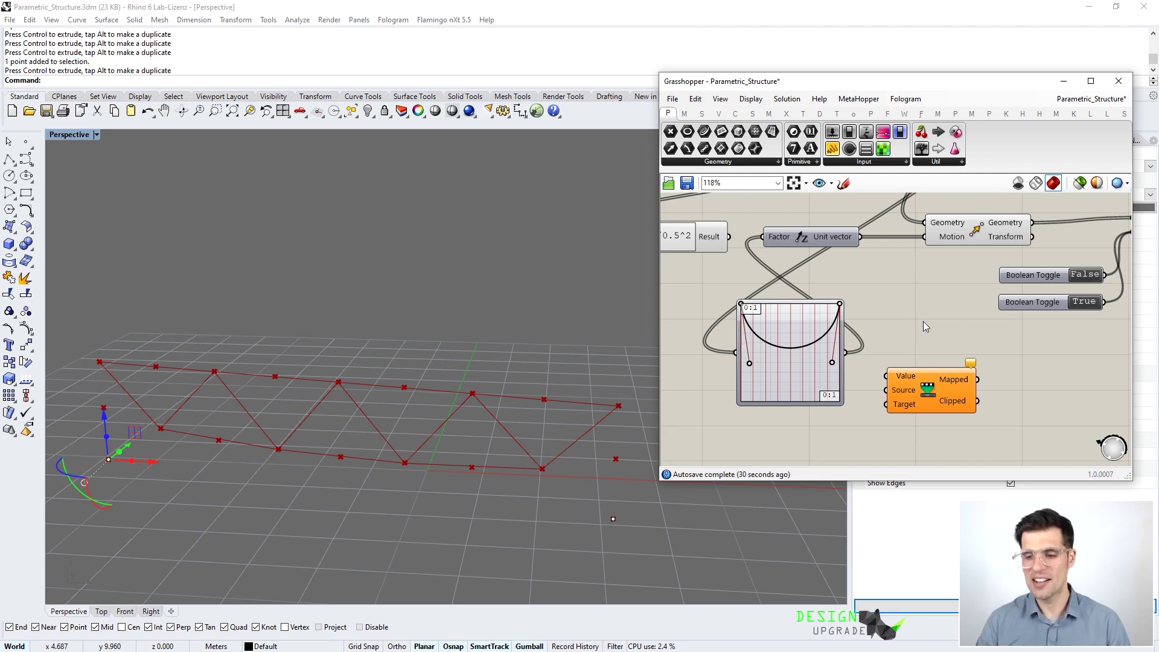
right_click_drag(928, 327, 958, 345)
left_click_drag(938, 410, 966, 386)
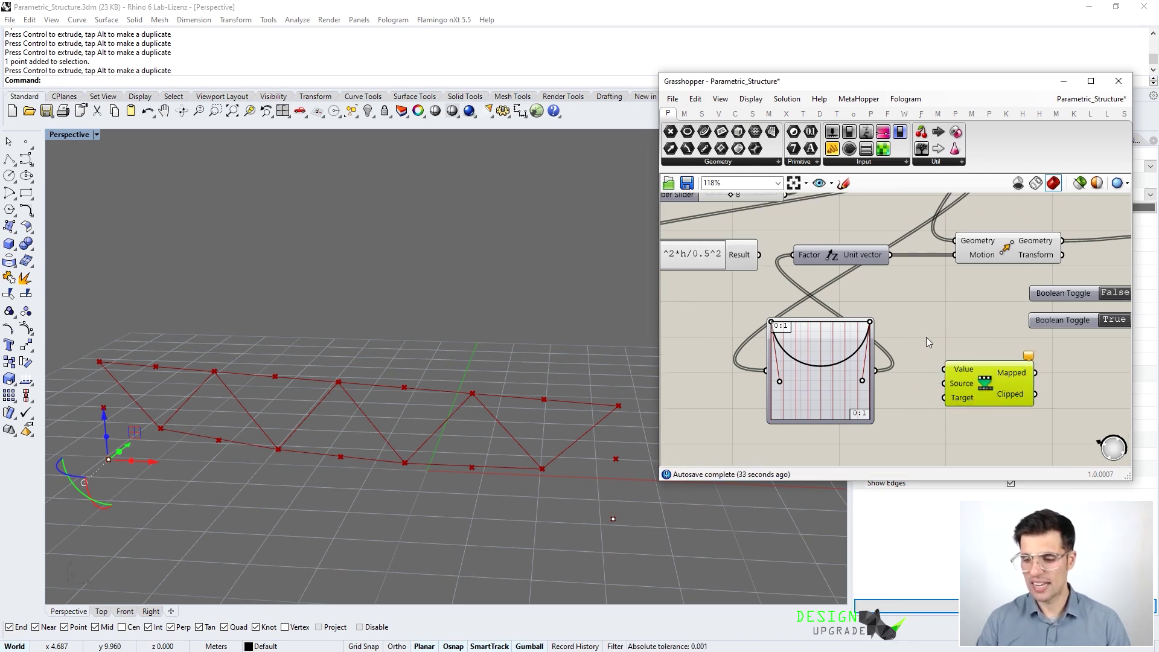
Review the height slider feeding the upper Unit Z and the Source input of Remap Numbers.
right_click_drag(918, 335, 983, 461)
right_click_drag(923, 262, 867, 280)
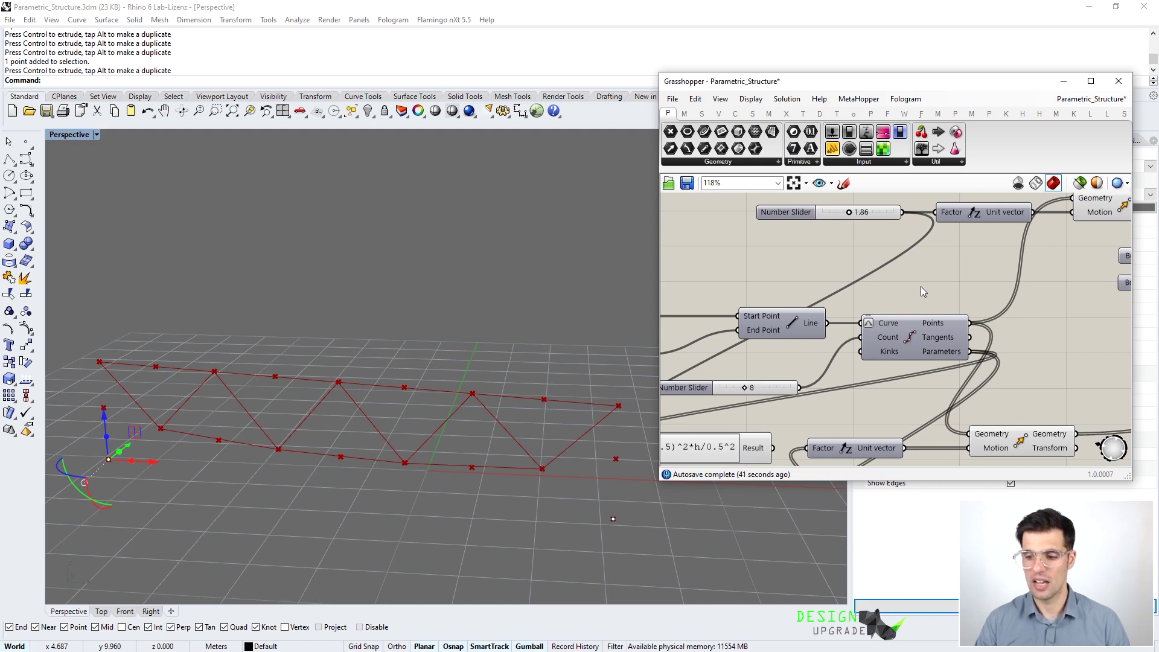
right_click_drag(923, 285, 893, 377)
scroll(929, 387, "up", 4)
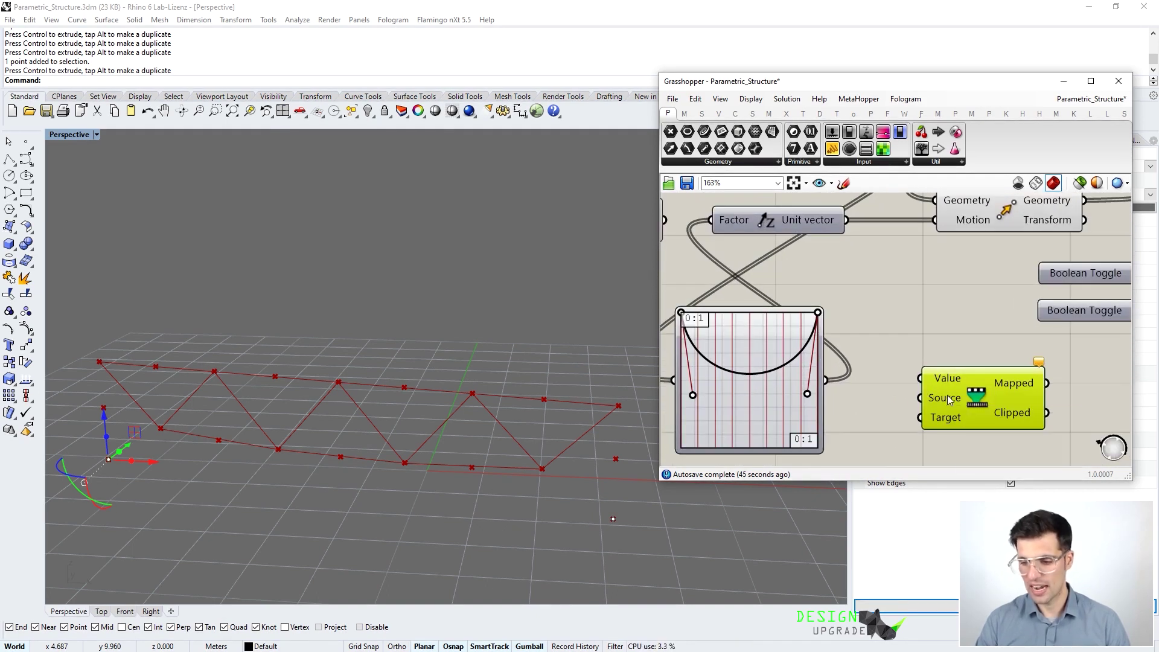
mouse_move(948, 399)
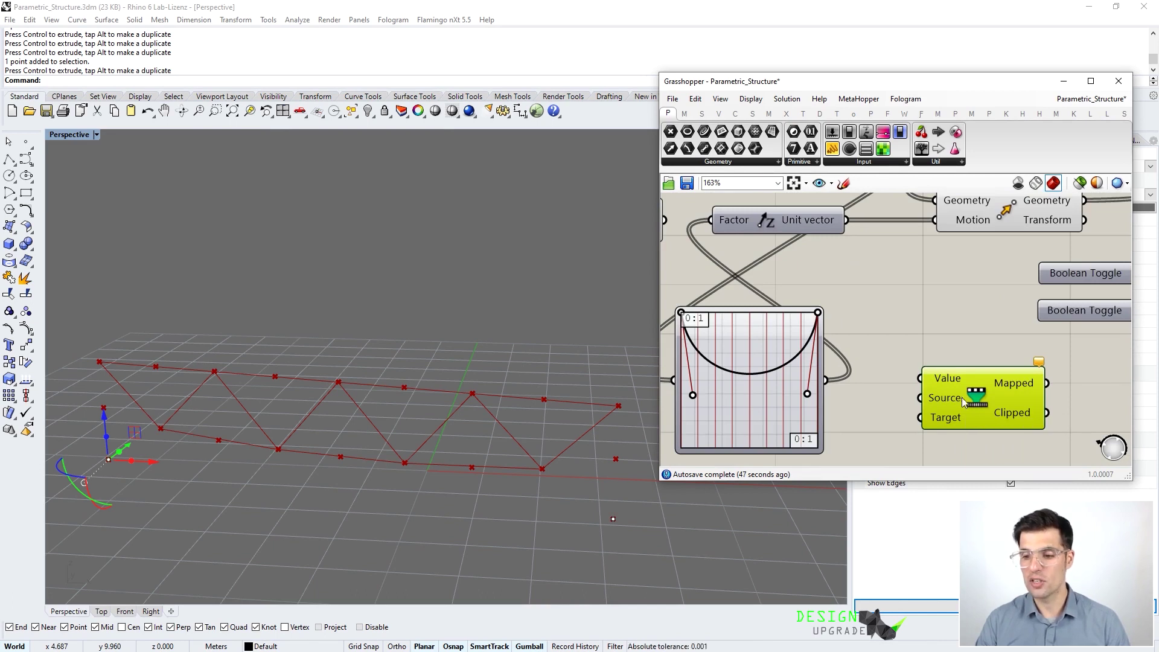
Connect the Graph Mapper's output to the Value input of Remap Numbers.
right_click_drag(867, 404, 893, 398)
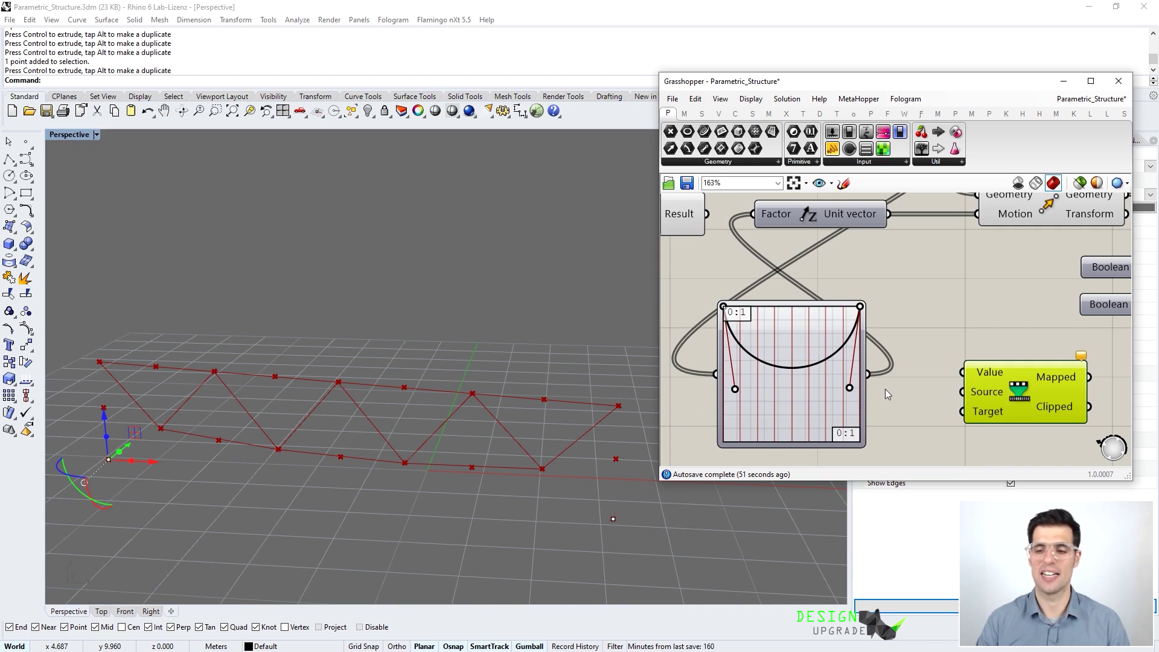
left_click_drag(869, 375, 1006, 392)
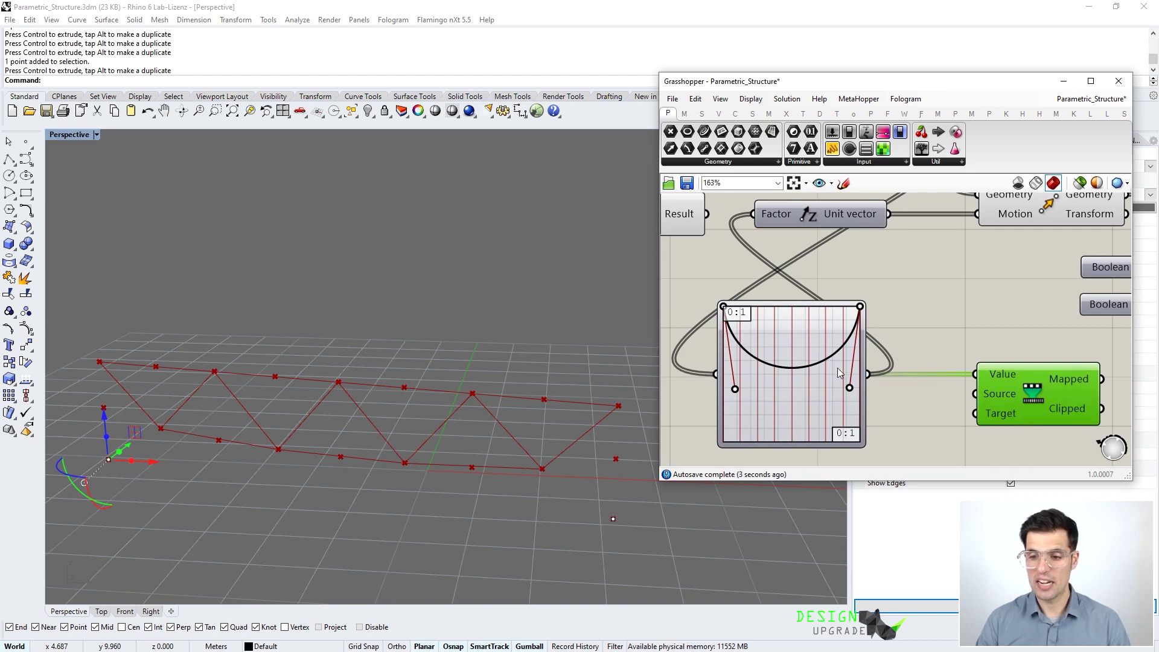
mouse_move(784, 374)
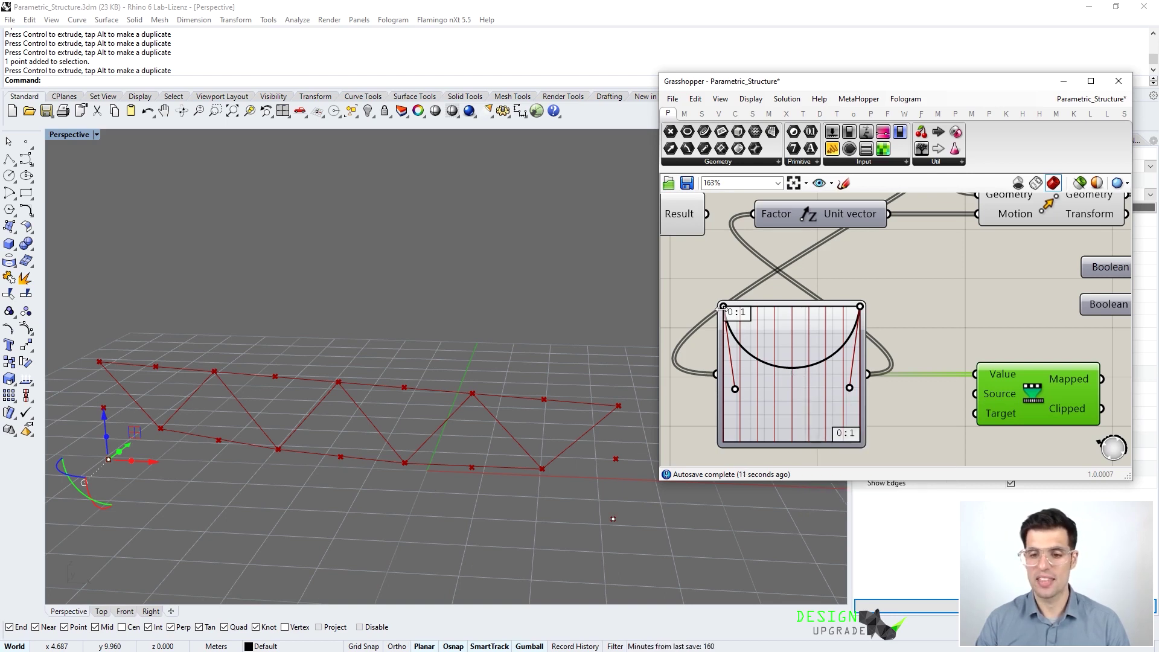
right_click_drag(900, 422, 884, 384)
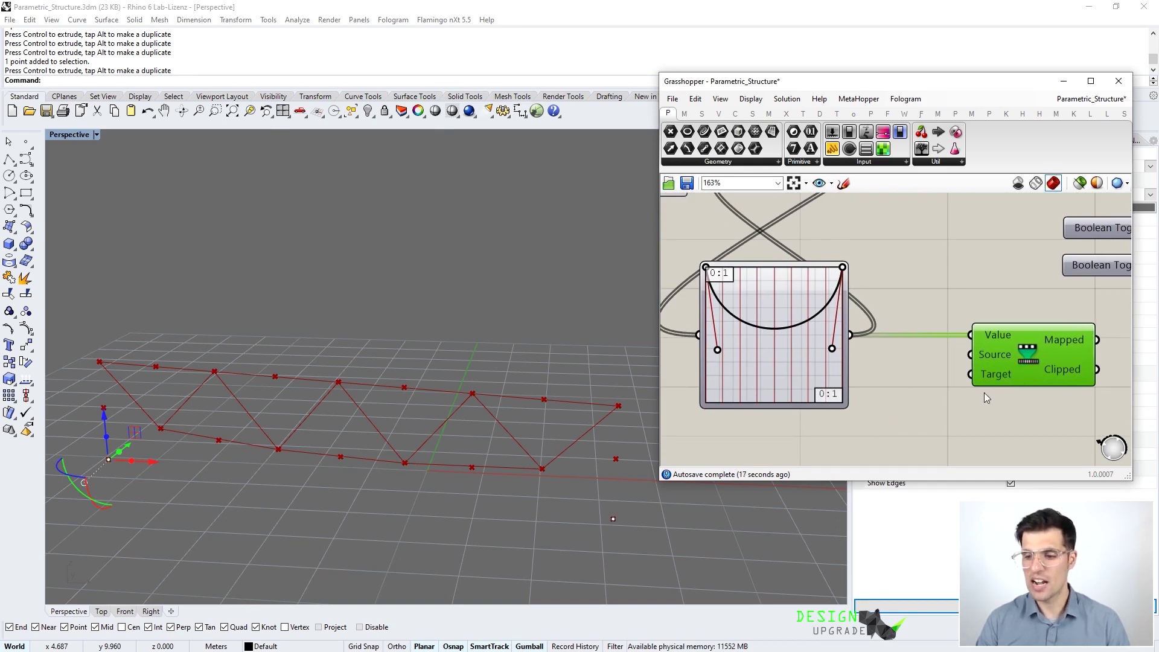
Add a Bounds component below the Graph Mapper and Remap Numbers.
right_click_drag(944, 418, 929, 400)
double_click(906, 421)
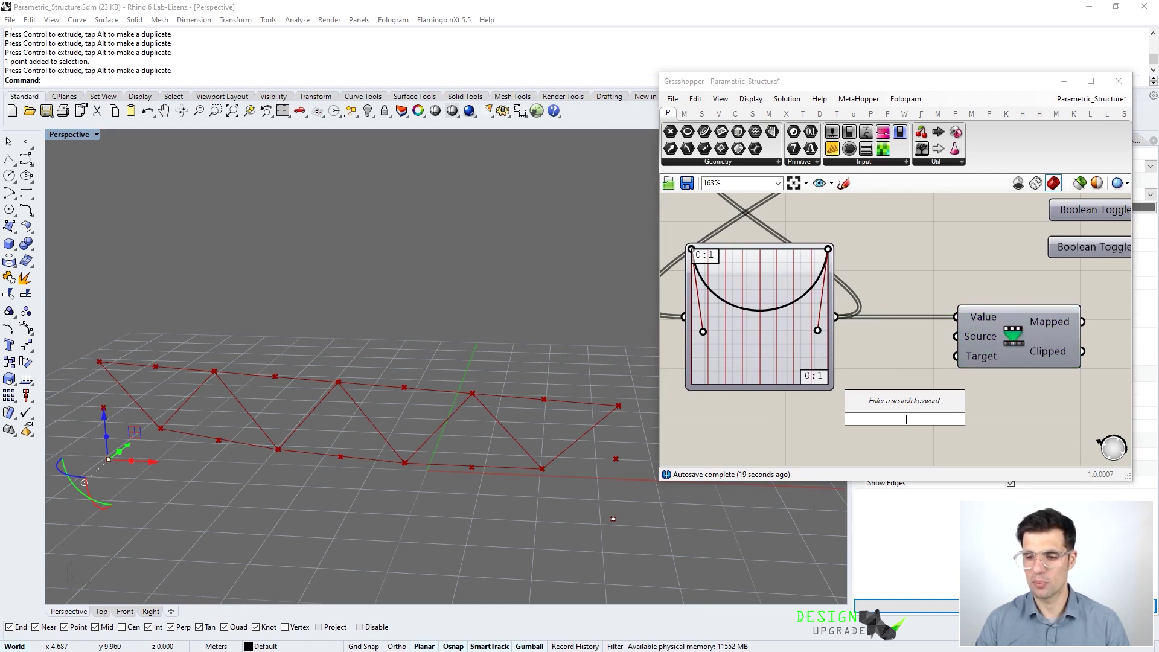
type("boubn")
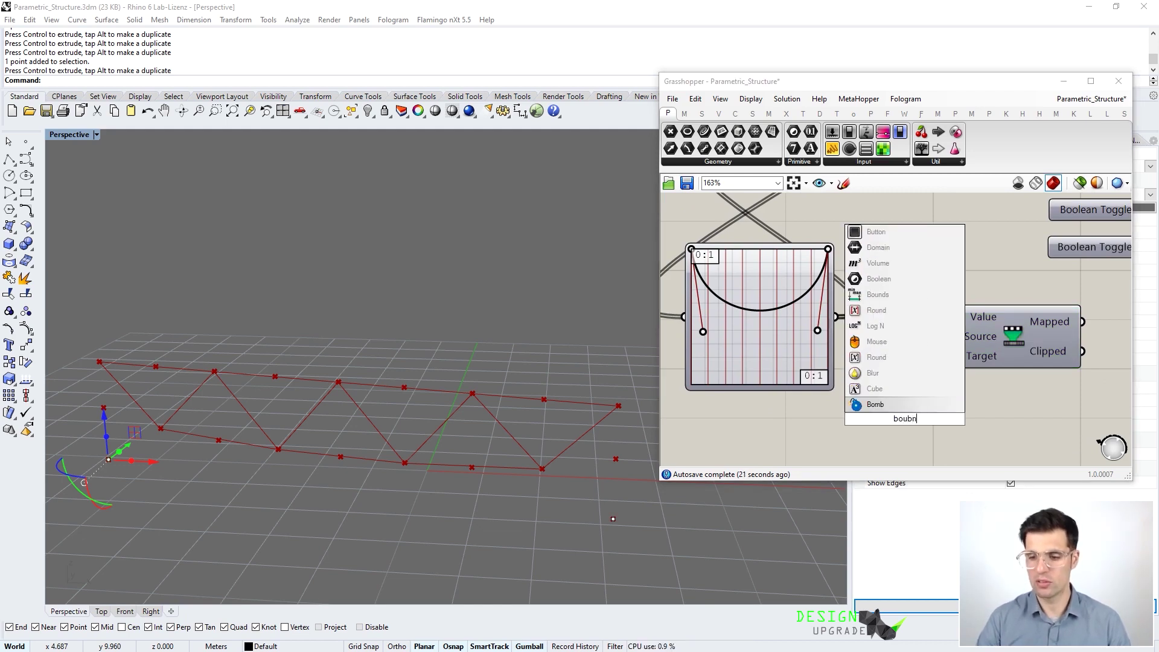
key("BackSpace")
key("BackSpace")
type("nd")
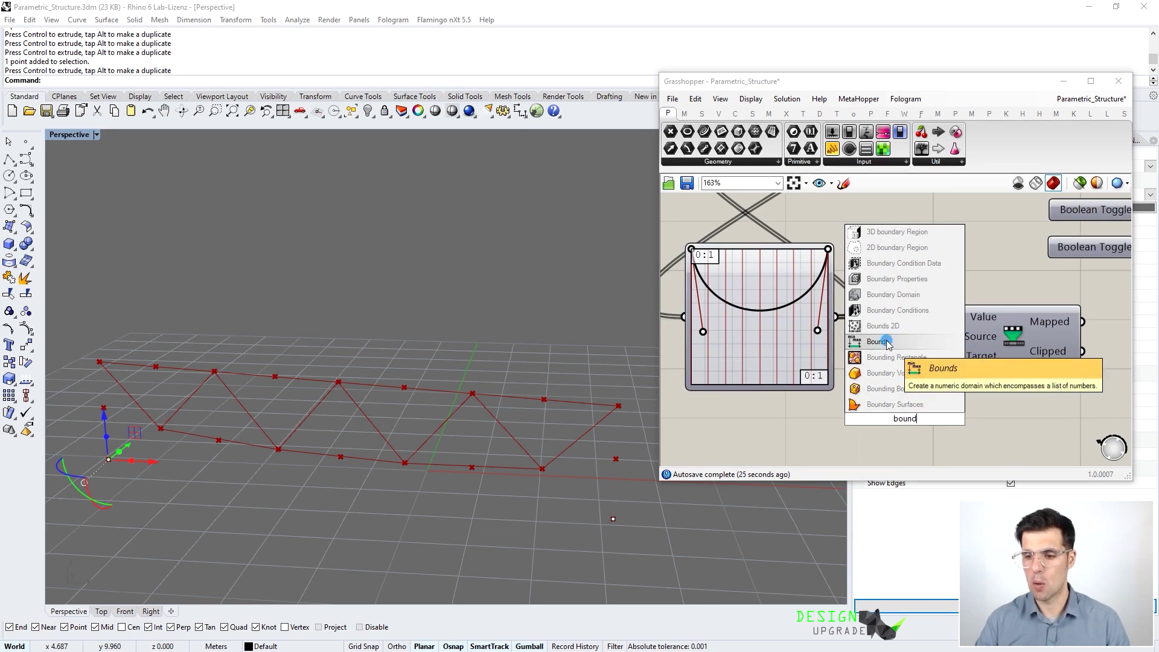
left_click(887, 341)
left_click_drag(903, 417, 948, 448)
scroll(904, 383, "down", 2)
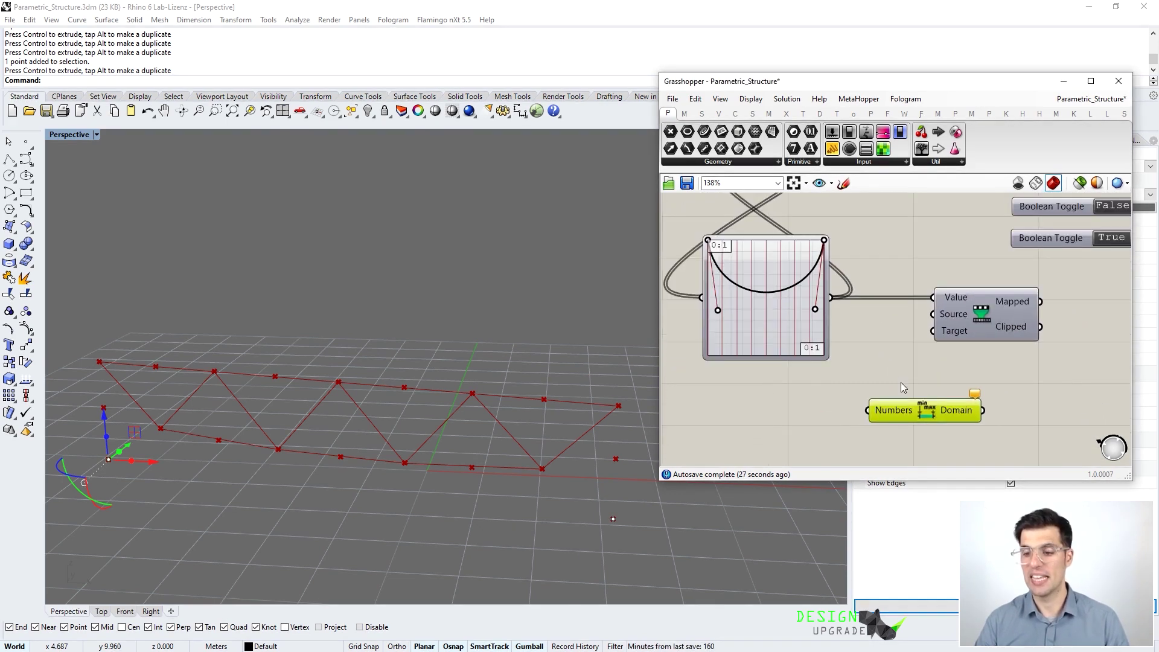
Locate where the Bounds component is stored in the component library.
mouse_move(932, 404)
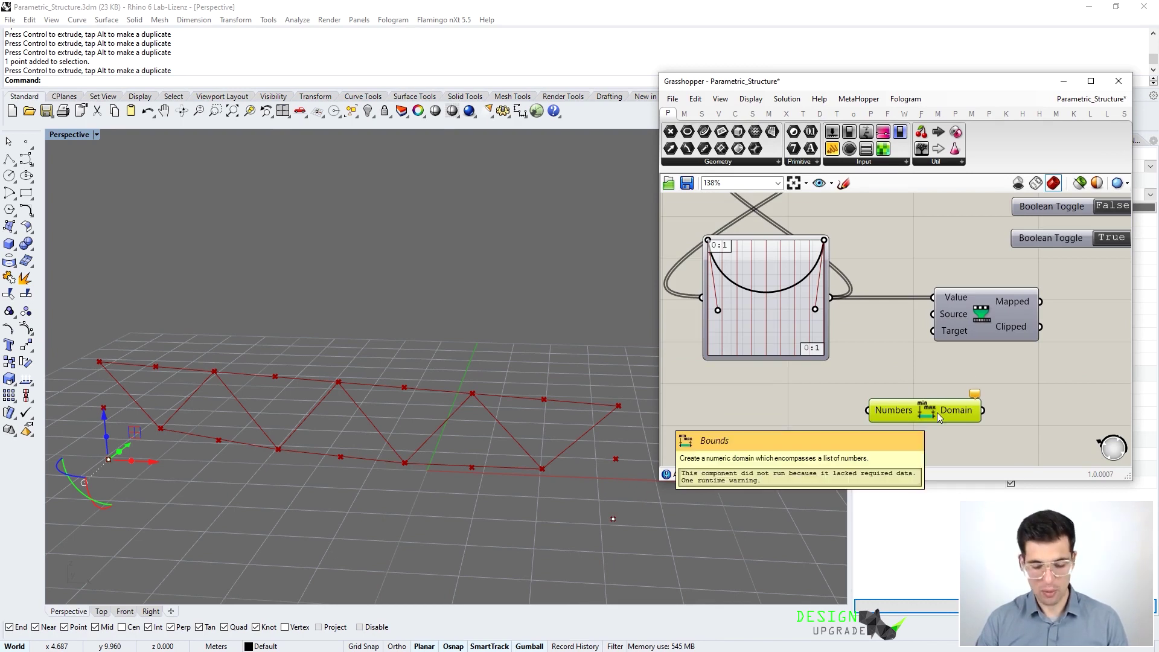
left_click(932, 412, "ctrl+alt")
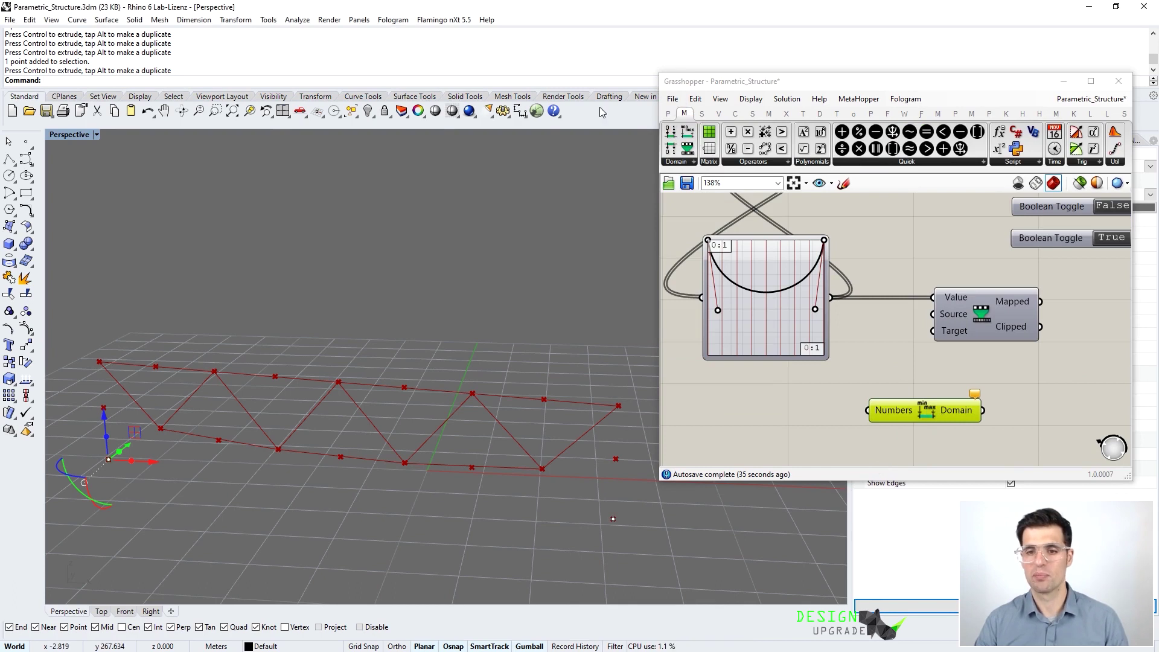
left_click(692, 162)
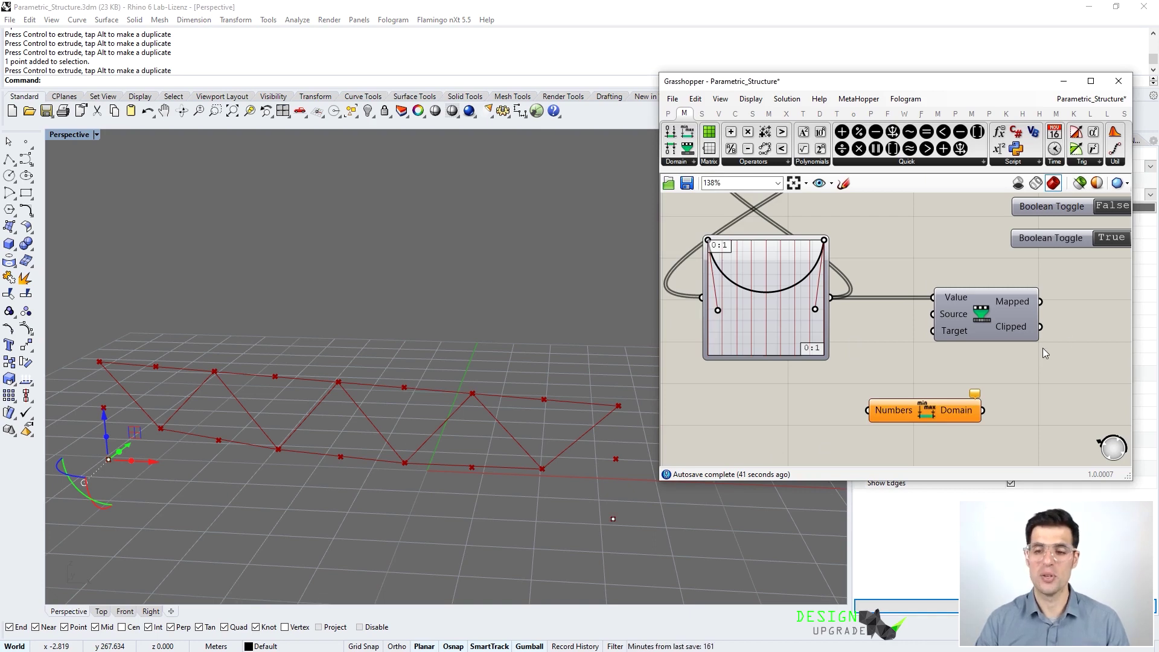
Wire the Graph Mapper's output into Bounds and its Domain into the Source of Remap Numbers, moving Bounds closer to them.
left_click_drag(831, 298, 868, 410)
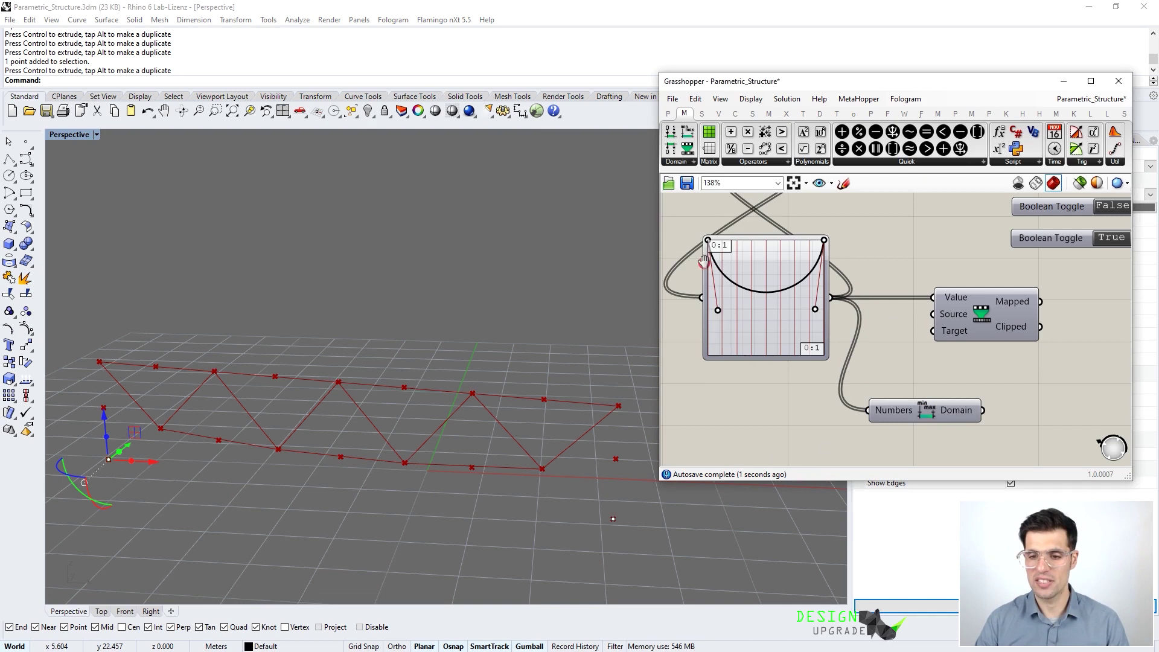
right_click_drag(701, 257, 721, 269)
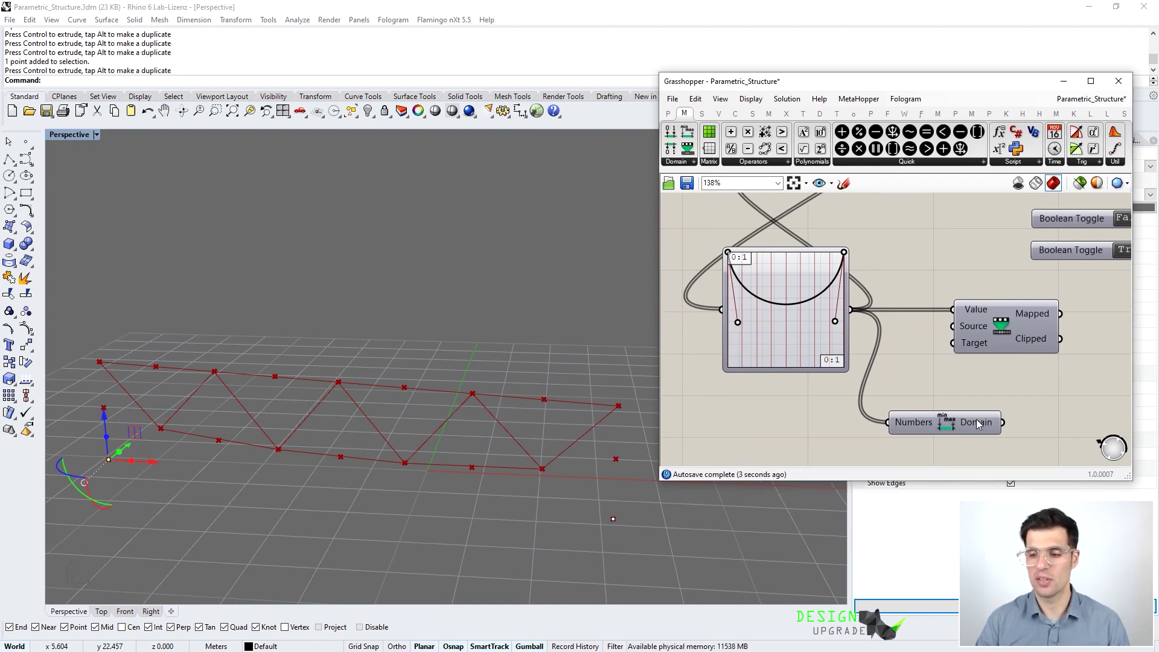
mouse_move(977, 425)
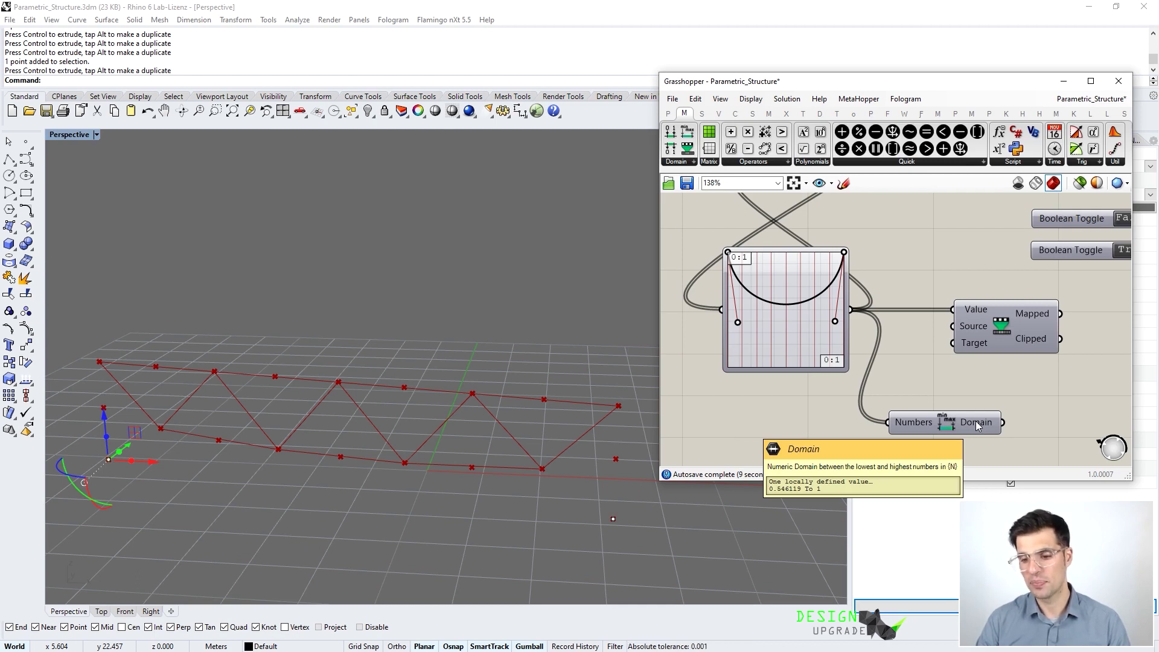
left_click_drag(1006, 427, 1032, 324)
right_click_drag(1032, 324, 966, 332)
left_click(860, 416)
left_click_drag(861, 417, 856, 364)
Place a Construct Domain component below the truss height slider and connect the slider to its Domain end.
scroll(905, 348, "down", 5)
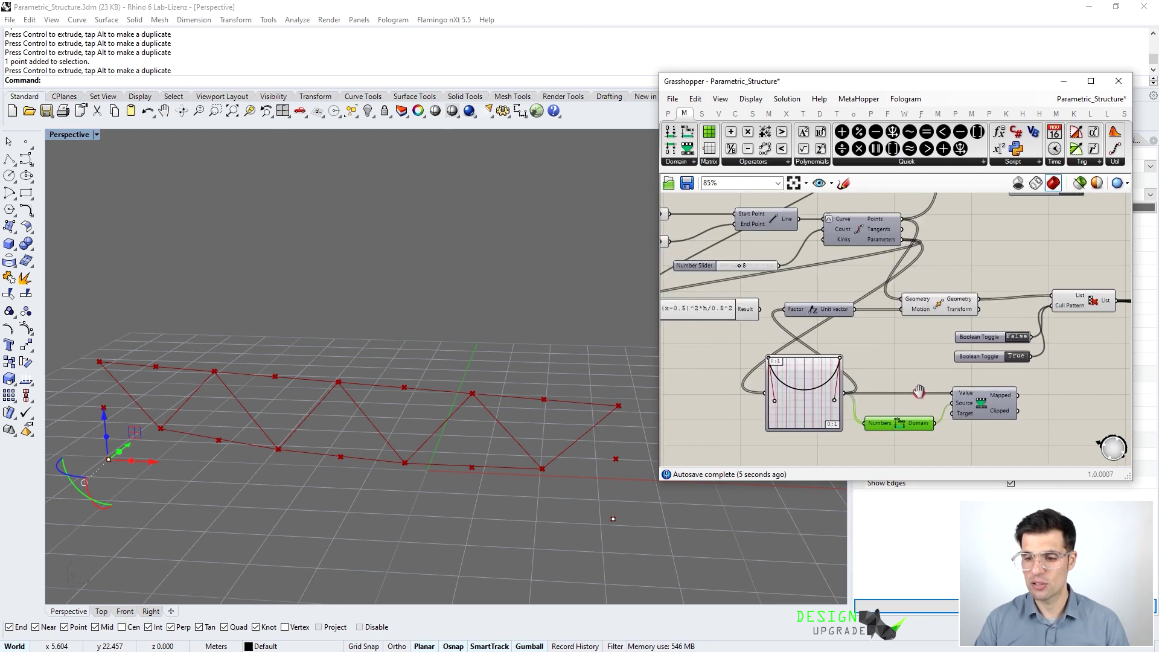
right_click_drag(854, 266, 847, 303)
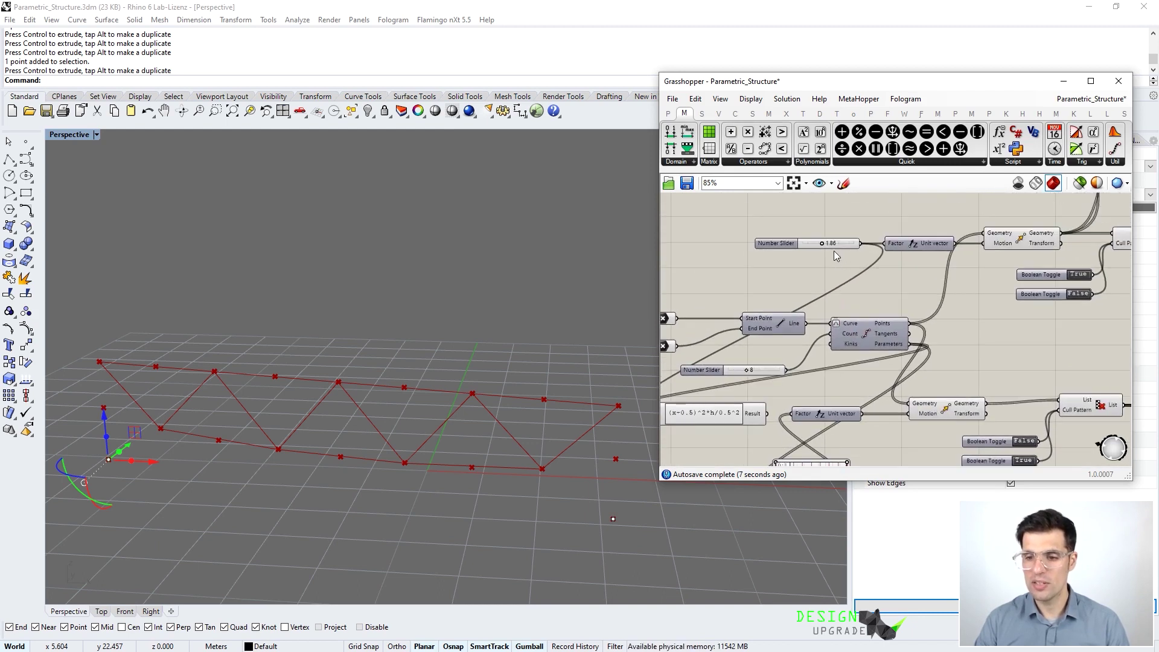
scroll(836, 253, "up", 1)
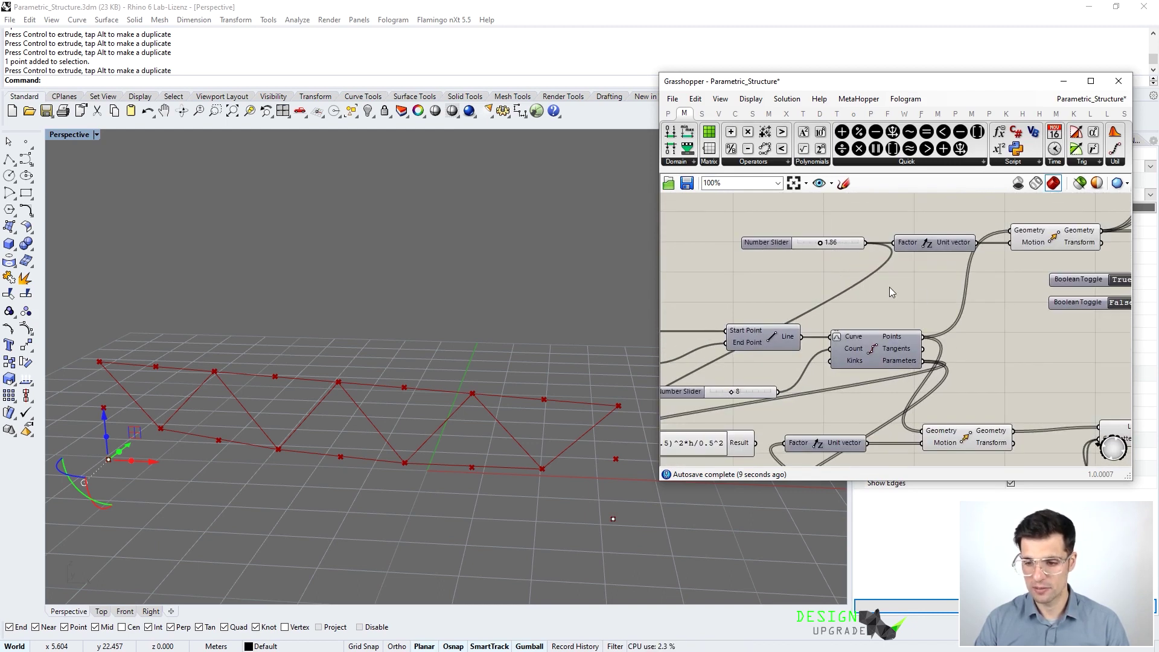
scroll(829, 259, "up", 2)
left_click(681, 162)
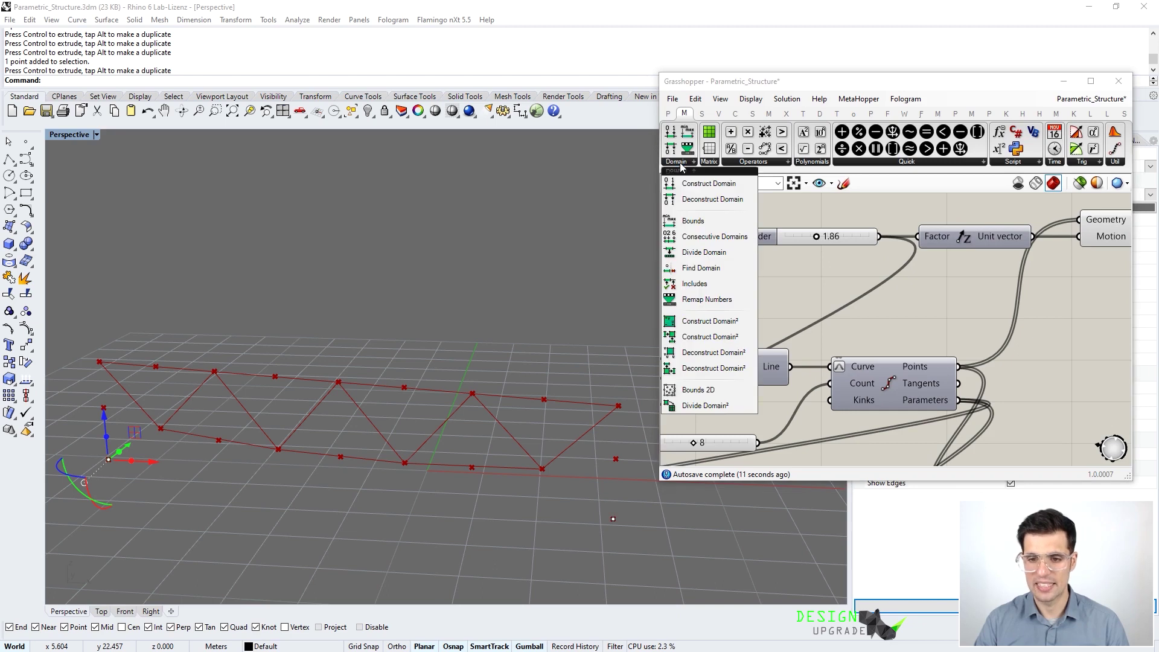
left_click_drag(698, 181, 927, 315)
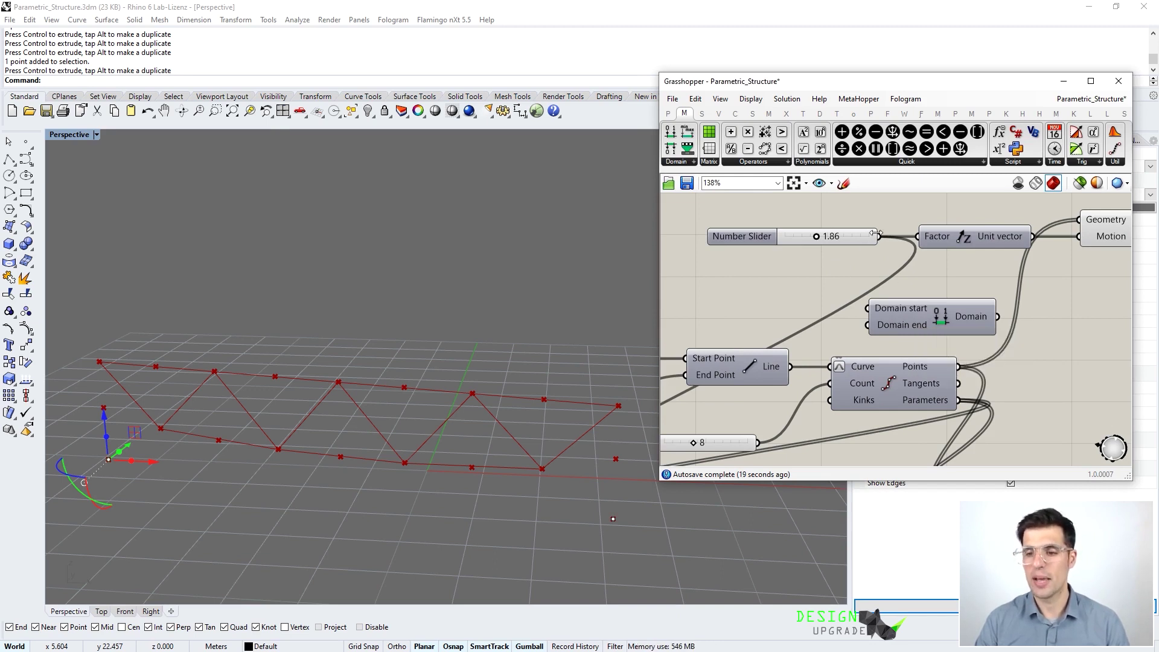
right_click_drag(870, 320, 888, 233)
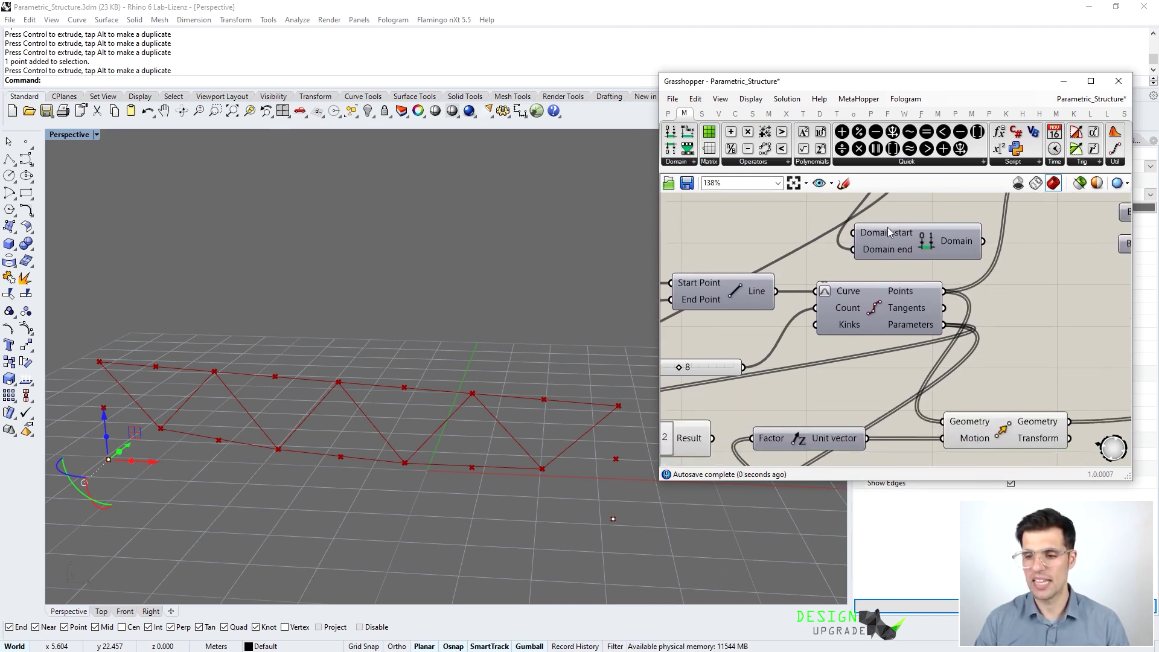
Move Construct Domain beneath Bounds and connect its Domain output to the Target of Remap Numbers.
scroll(889, 232, "down", 3)
left_click_drag(889, 233, 895, 454)
right_click_drag(896, 454, 853, 358)
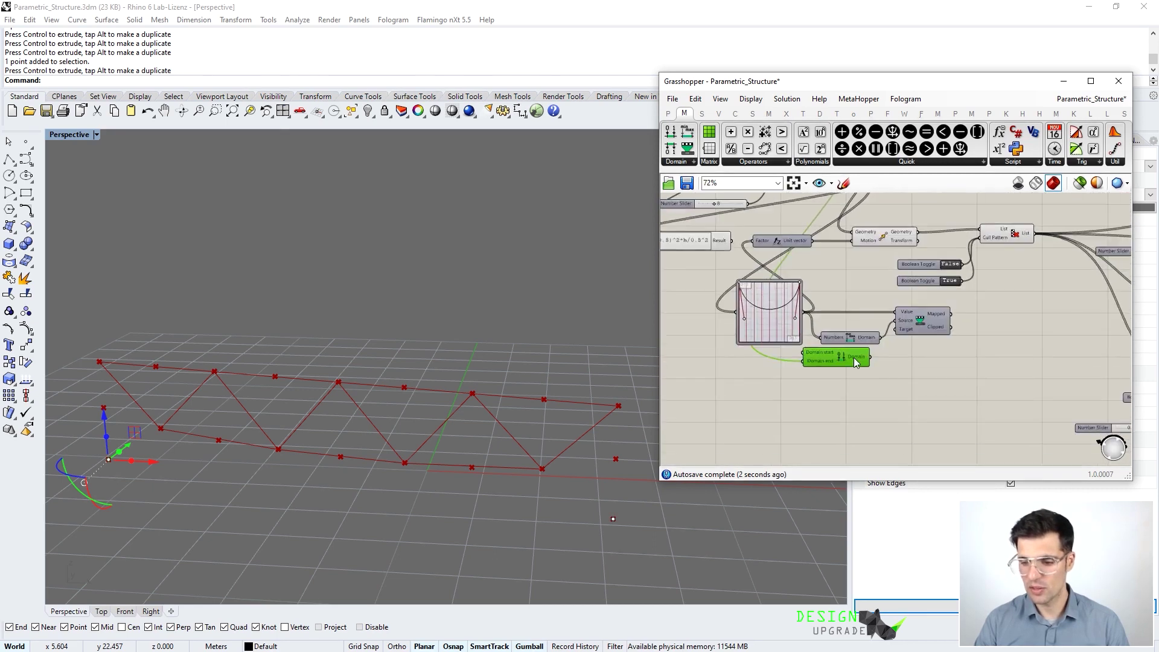
scroll(853, 358, "up", 2)
left_click_drag(885, 364, 911, 320)
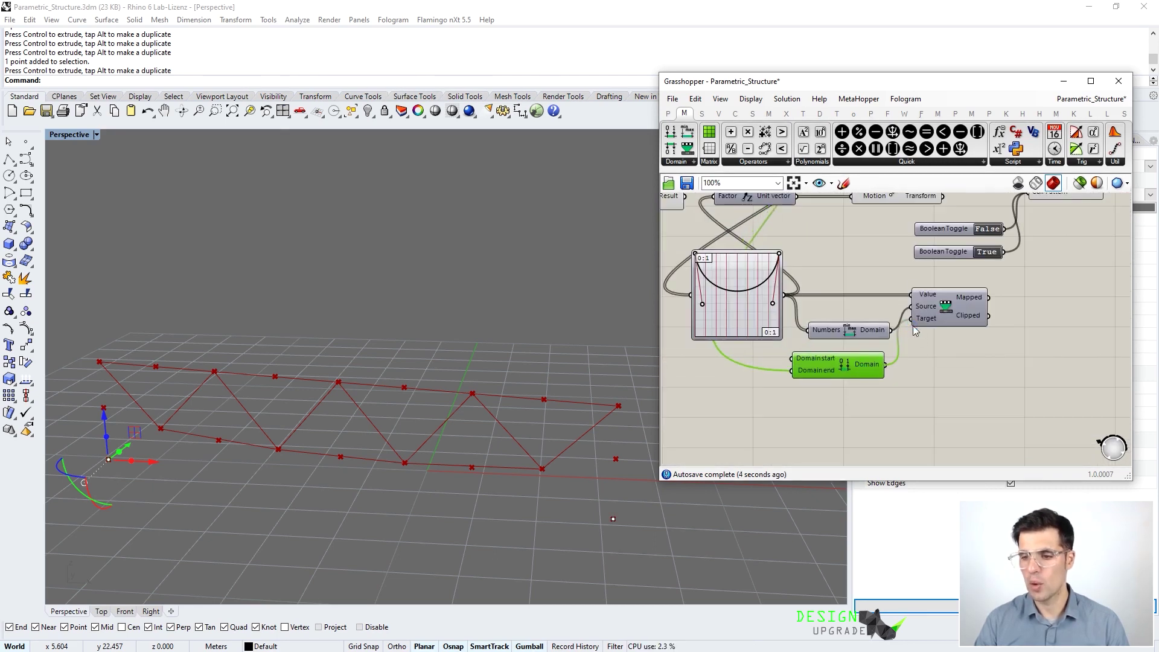
Add a Panel beside Remap Numbers and connect it to the Mapped output.
left_click(668, 114)
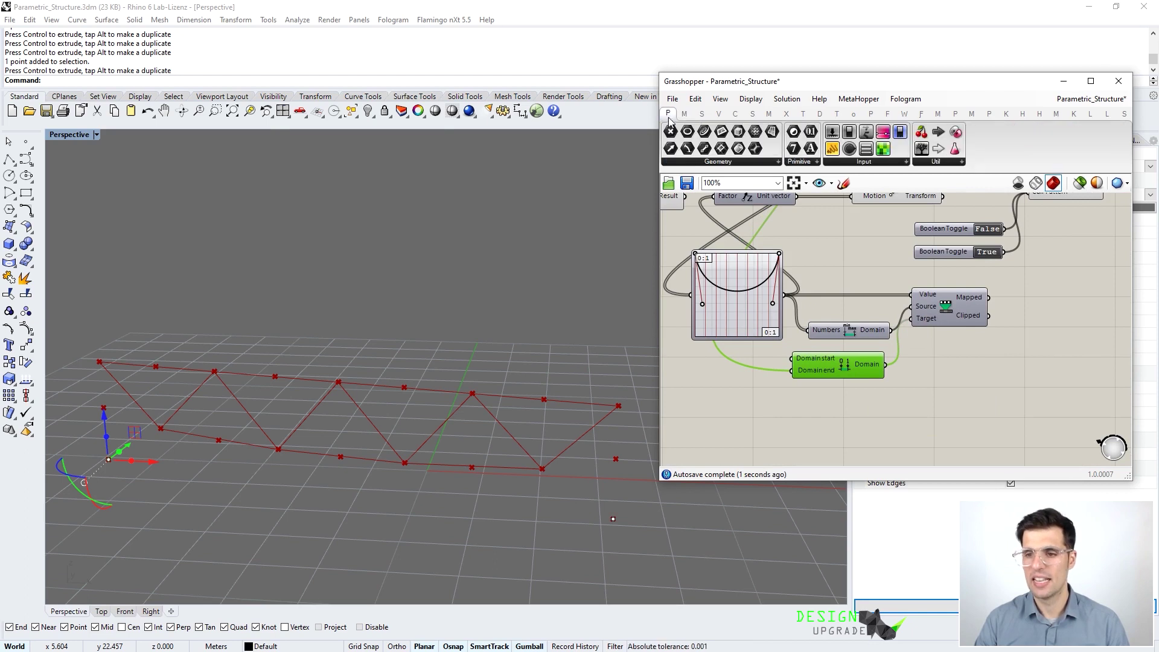
left_click_drag(832, 148, 1014, 329)
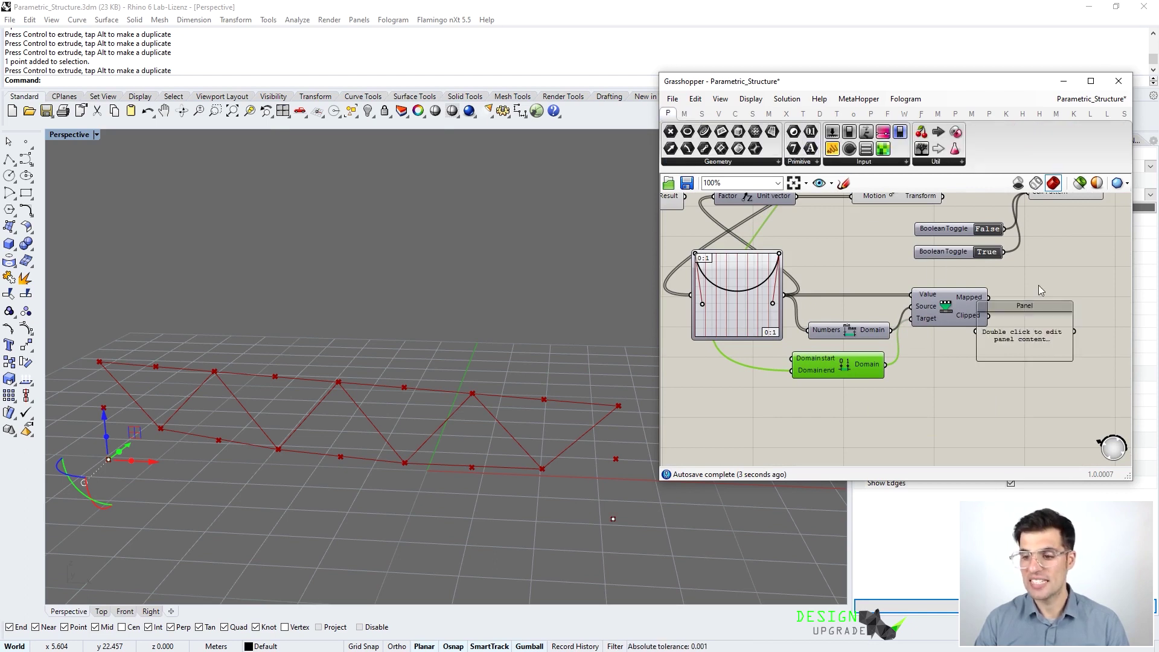
right_click_drag(1039, 285, 917, 280)
left_click_drag(912, 309, 968, 285)
left_click_drag(873, 300, 951, 299)
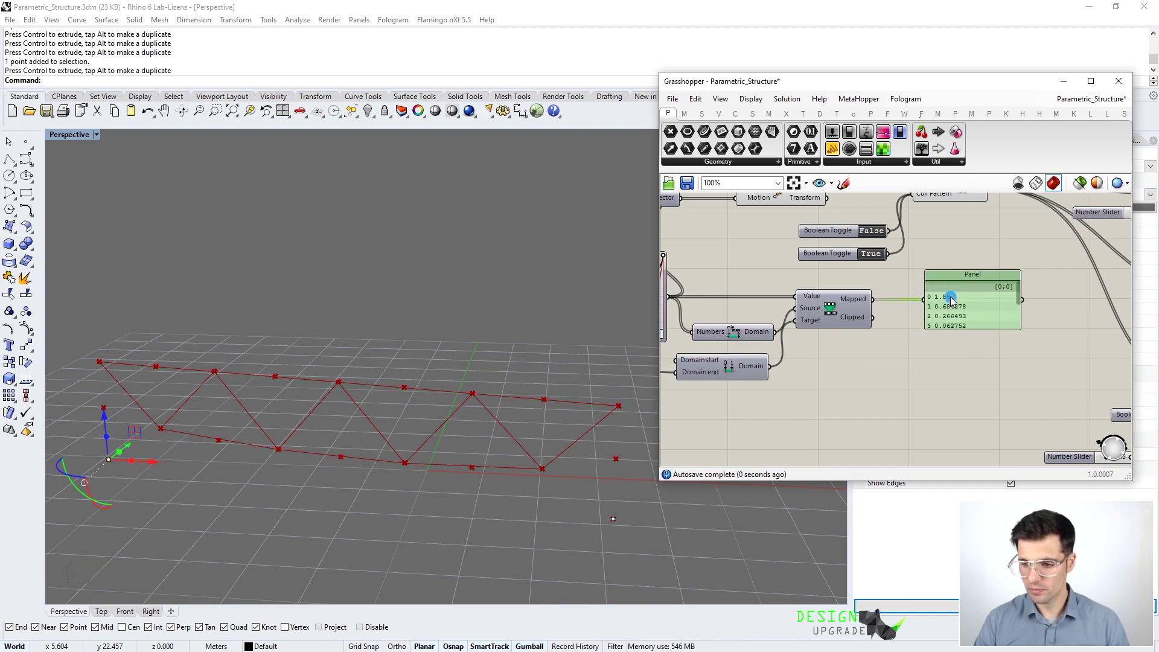
Compare the first remapped value in the panel with the Graph Mapper curve's end and the truss height slider.
right_click_drag(896, 293, 988, 308)
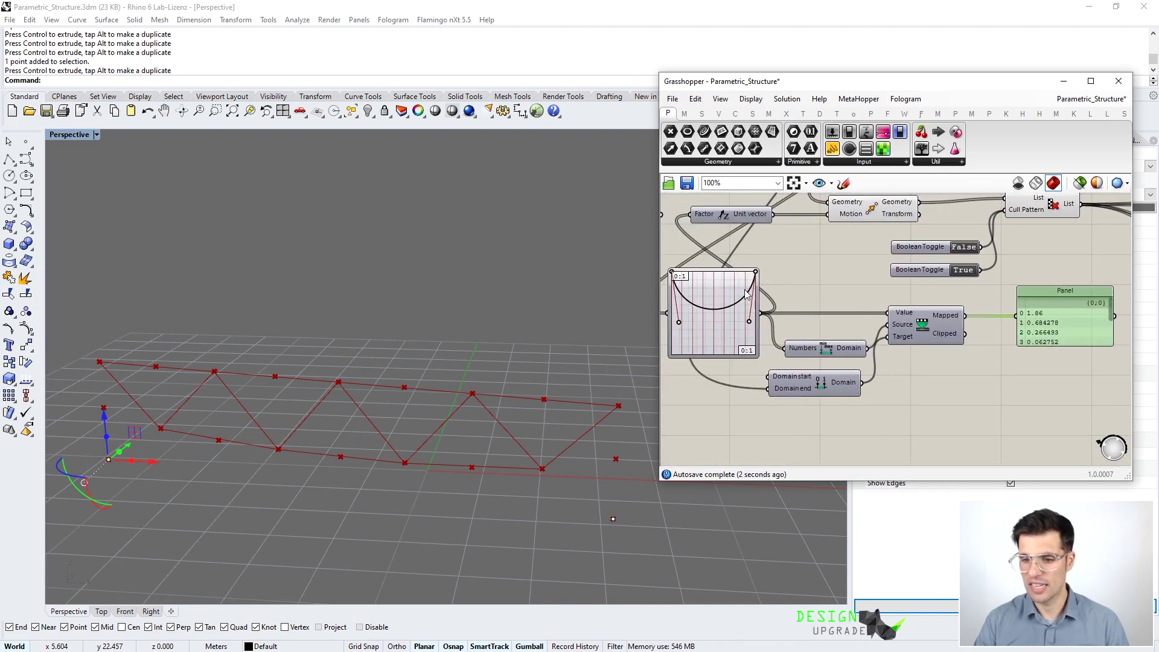
right_click_drag(717, 277, 755, 272)
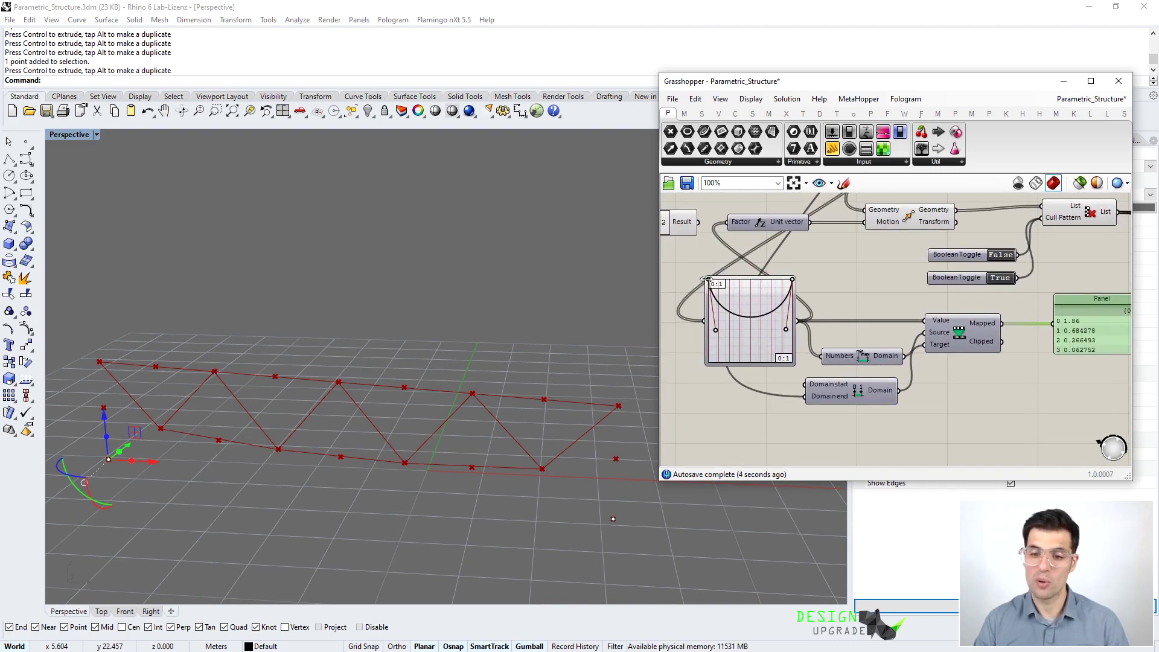
right_click_drag(955, 285, 871, 309)
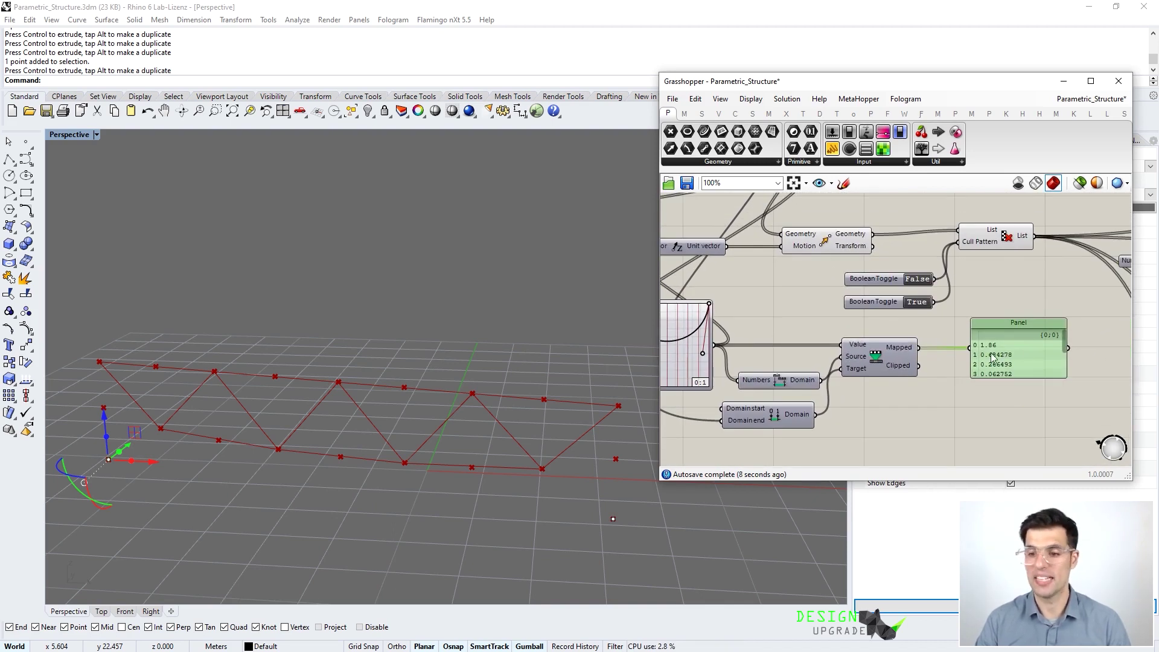
scroll(833, 375, "down", 3)
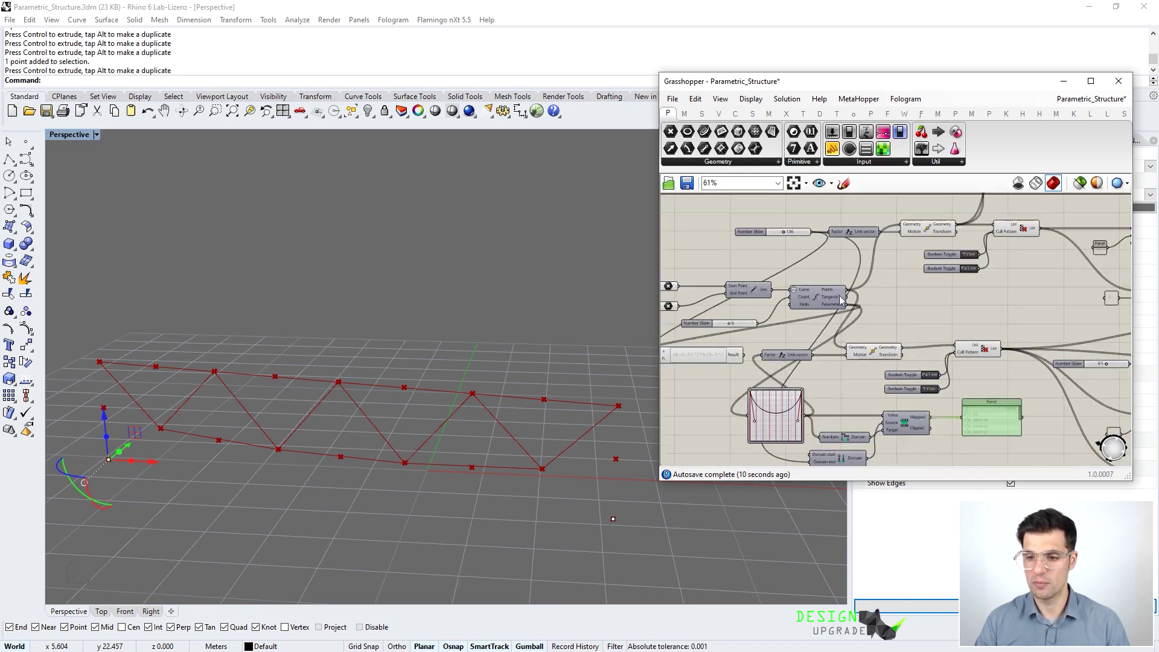
scroll(798, 240, "up", 1)
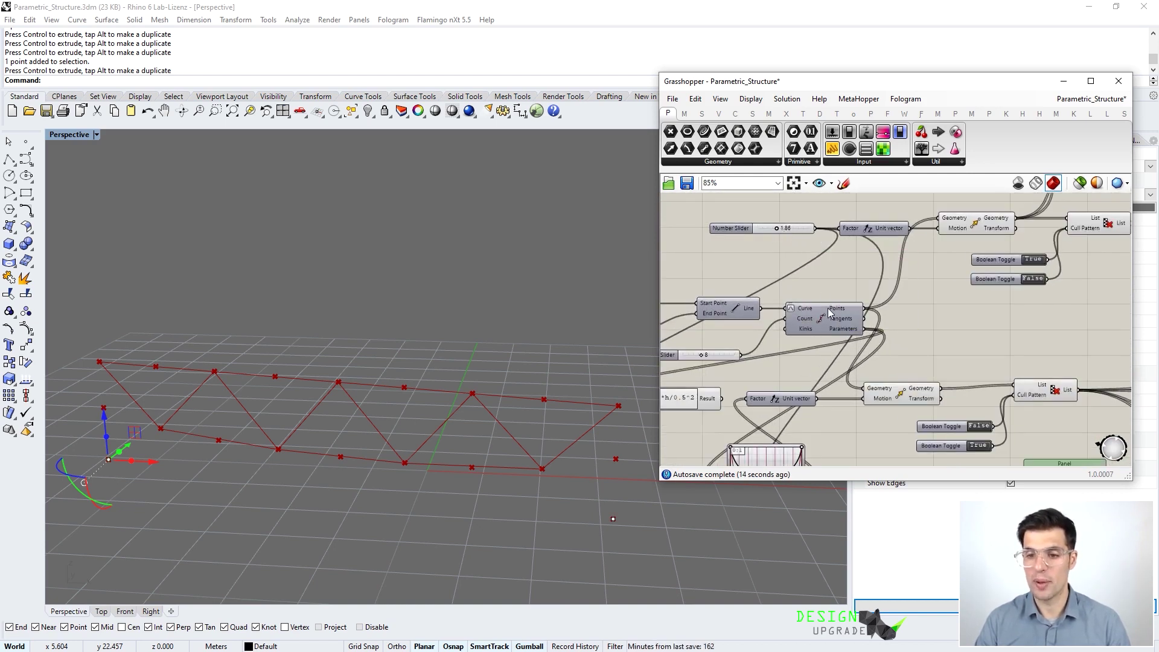
right_click_drag(828, 308, 792, 250)
mouse_move(911, 338)
right_mouse_down()
mouse_move(870, 302)
mouse_move(896, 326)
right_mouse_up()
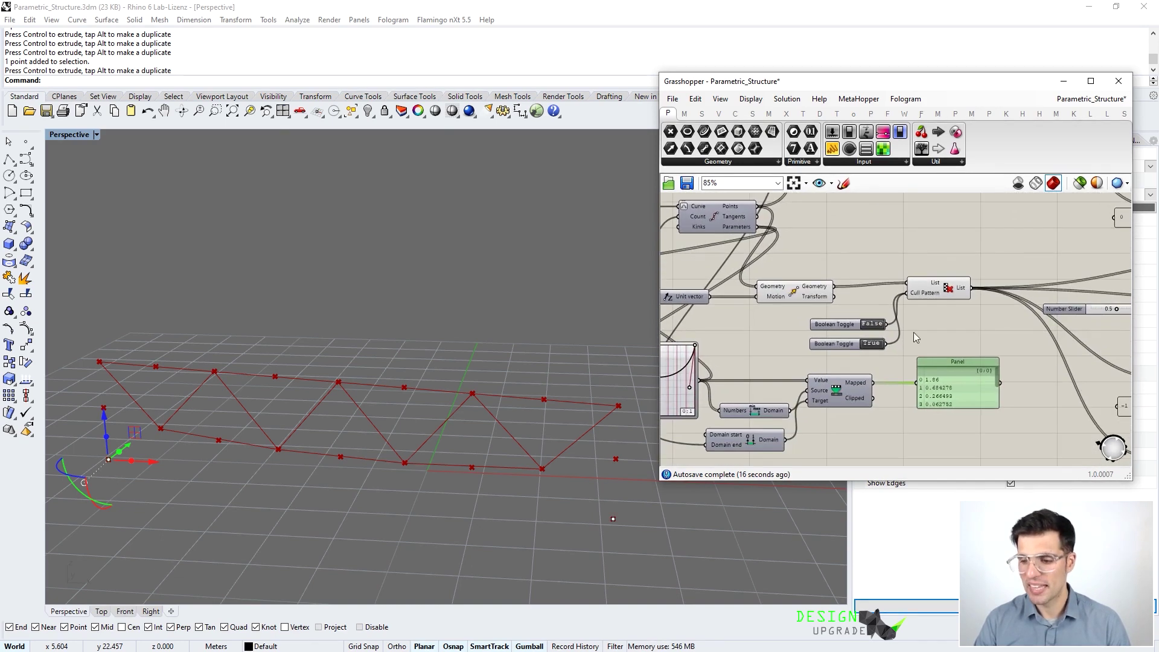
Examine the panel's remaining remapped values against the curve and check the Domain start input of Construct Domain.
scroll(957, 400, "up", 2)
left_click_drag(1013, 366, 1010, 387)
scroll(943, 386, "down", 1)
right_click_drag(940, 380, 1128, 357)
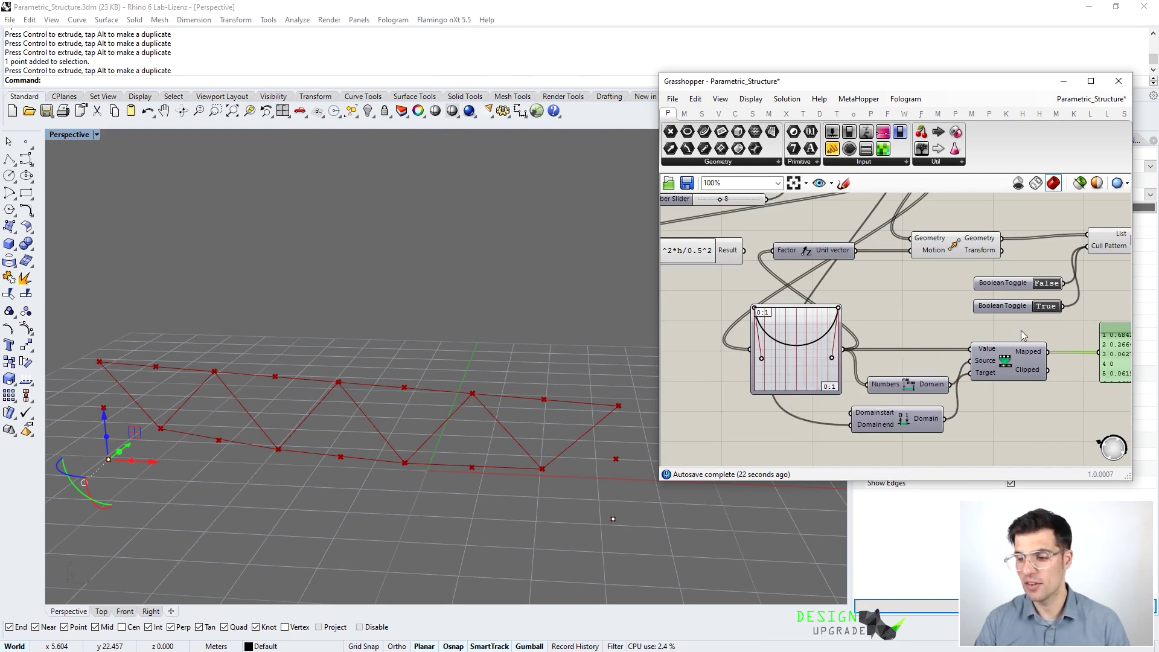
right_click_drag(1019, 335, 892, 338)
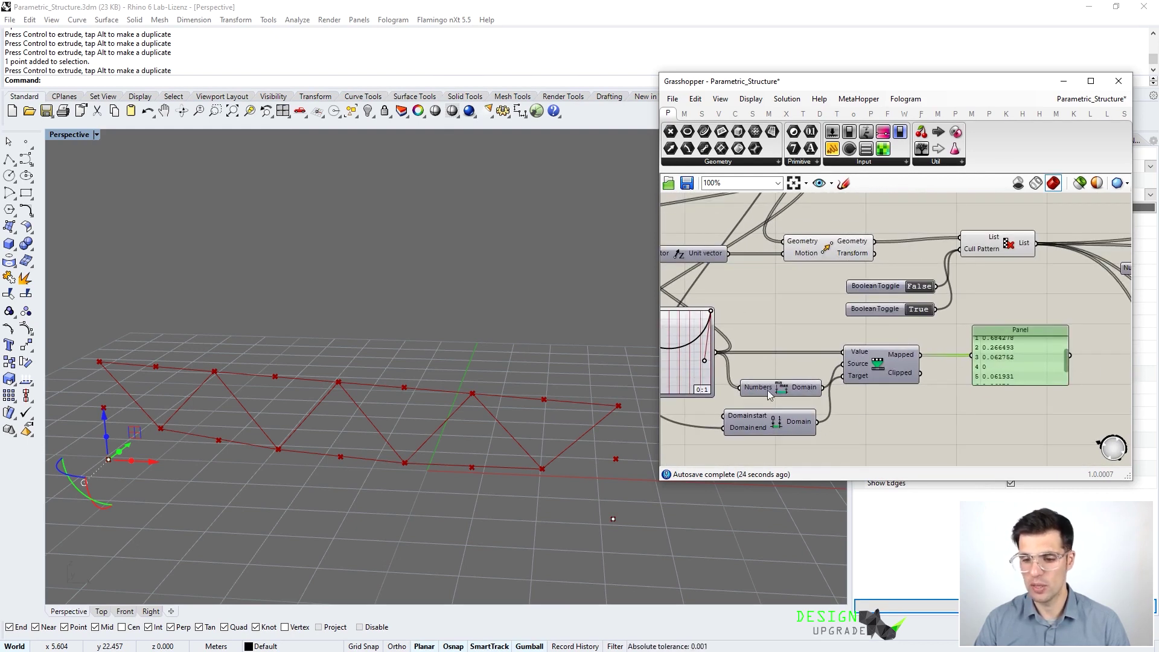
mouse_move(765, 422)
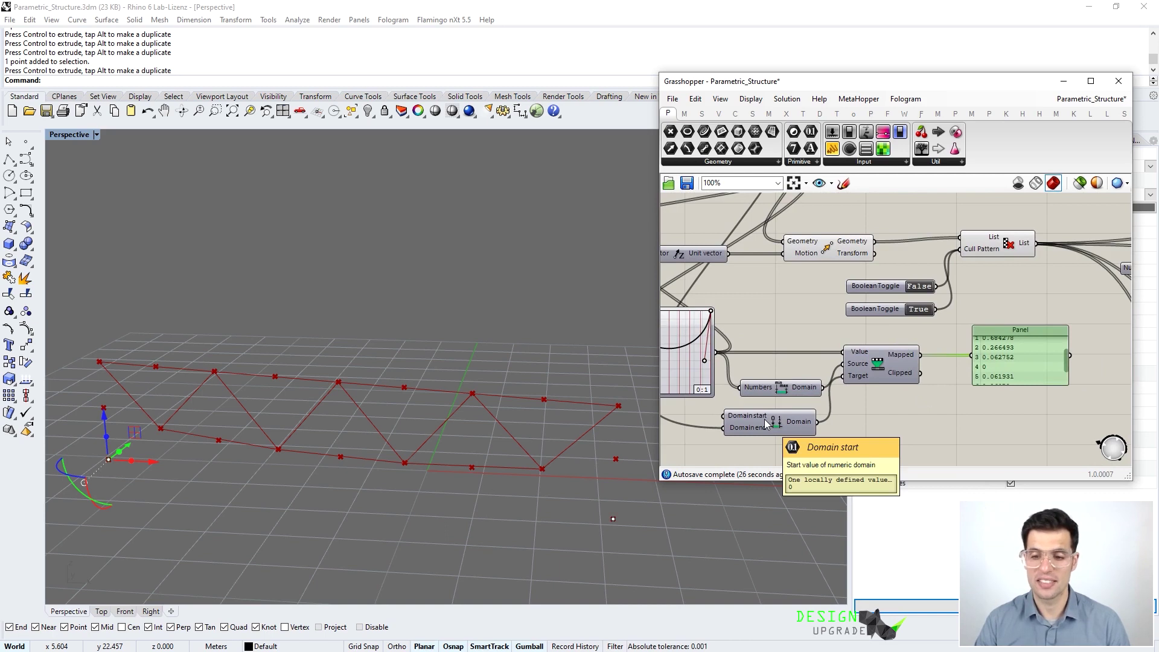
right_click_drag(951, 336, 998, 386)
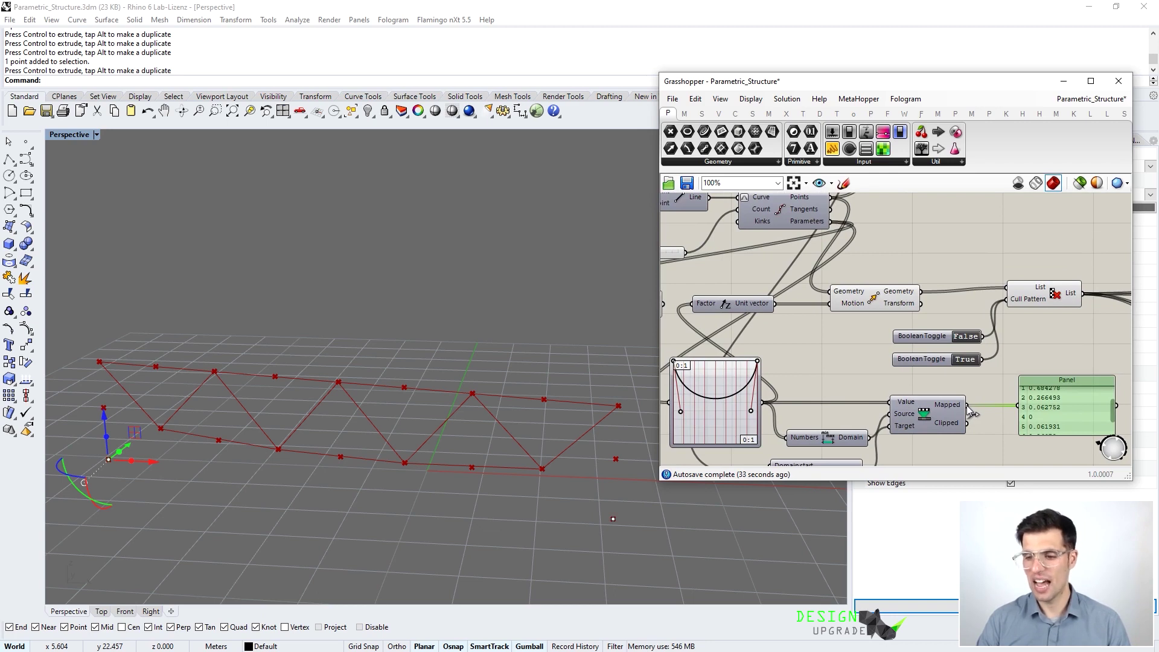
Connect the Mapped output of Remap Numbers to the Factor input of the Unit Z vector.
right_click_drag(966, 405, 1015, 395)
left_click_drag(1017, 397, 787, 302)
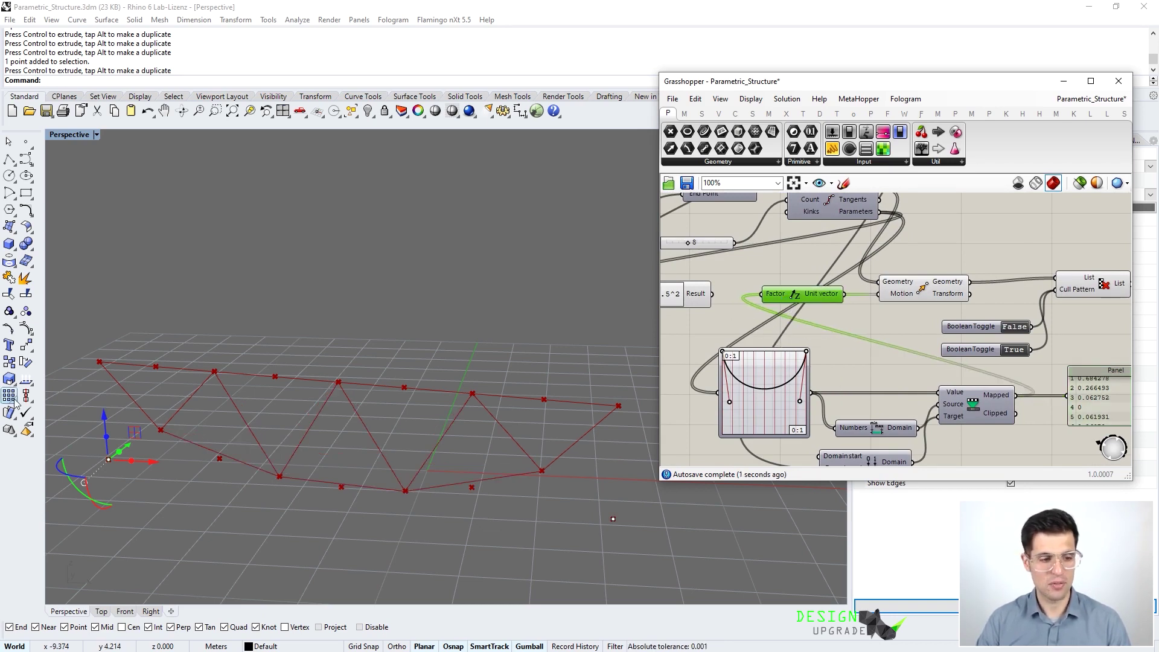
mouse_move(185, 407)
right_mouse_down()
mouse_move(124, 416)
mouse_move(154, 477)
mouse_move(180, 397)
mouse_move(197, 398)
right_mouse_up()
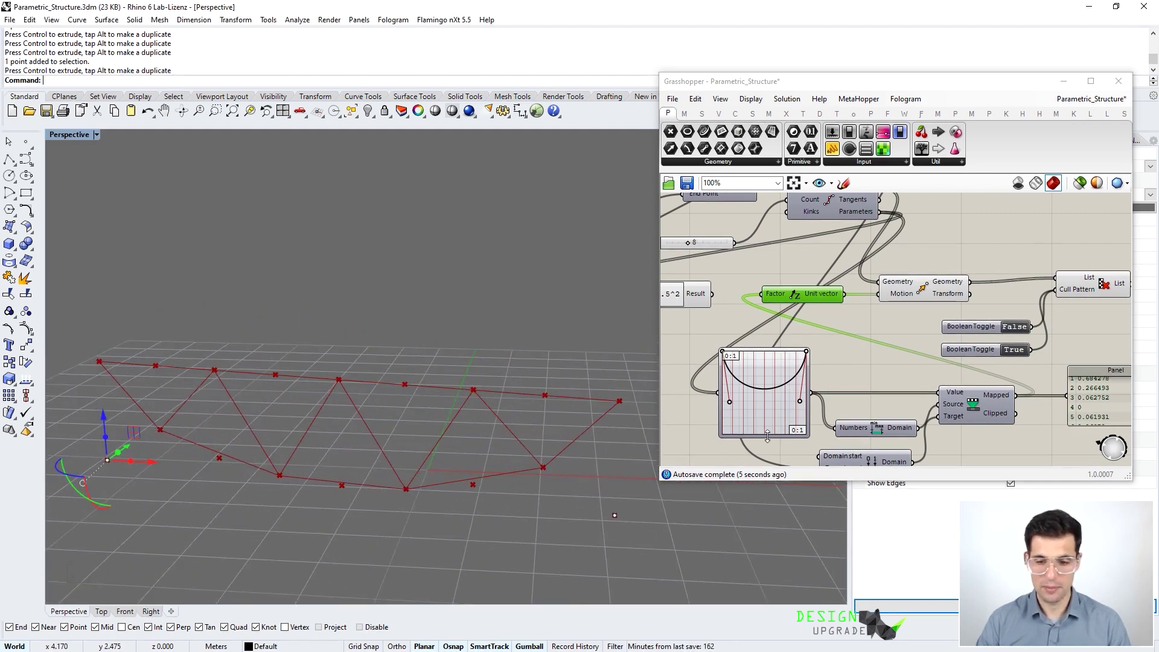
Reshape the Graph Mapper's Bezier curve into a symmetric sag, with both handles level and about one fifth of the graph's width in from its sides.
scroll(764, 372, "up", 3)
left_click(816, 377)
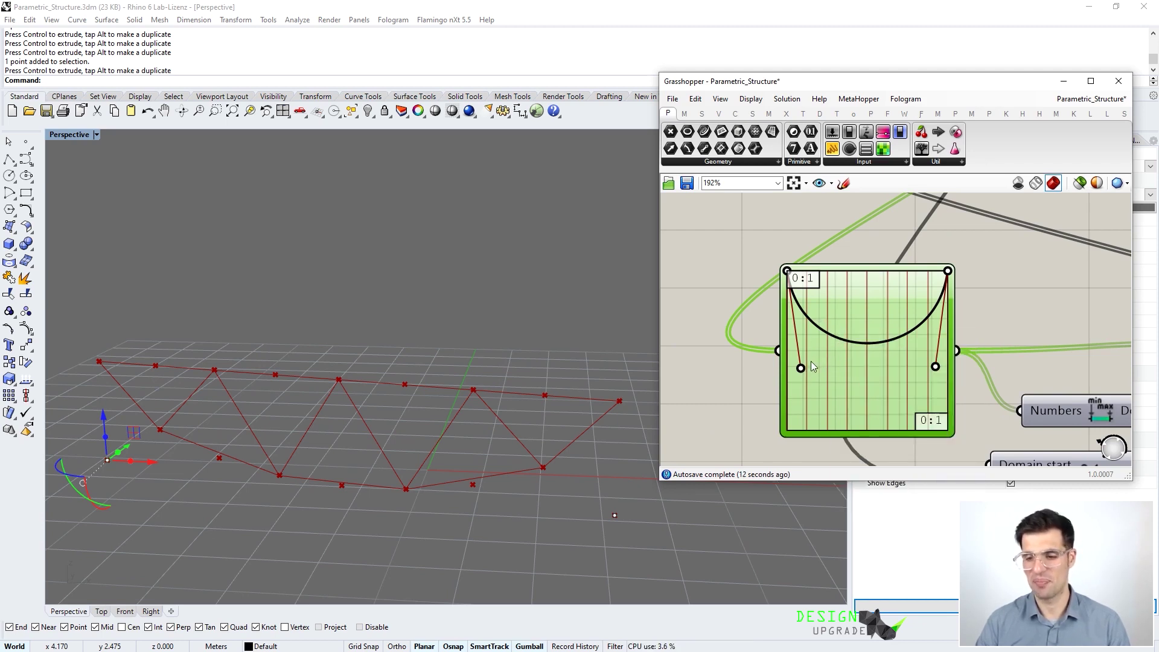
mouse_move(802, 369)
left_mouse_down()
mouse_move(836, 354)
mouse_move(786, 339)
mouse_move(835, 362)
mouse_move(788, 379)
mouse_move(829, 356)
mouse_move(807, 387)
left_mouse_up()
left_click_drag(935, 367, 901, 360)
left_click_drag(883, 322, 924, 342)
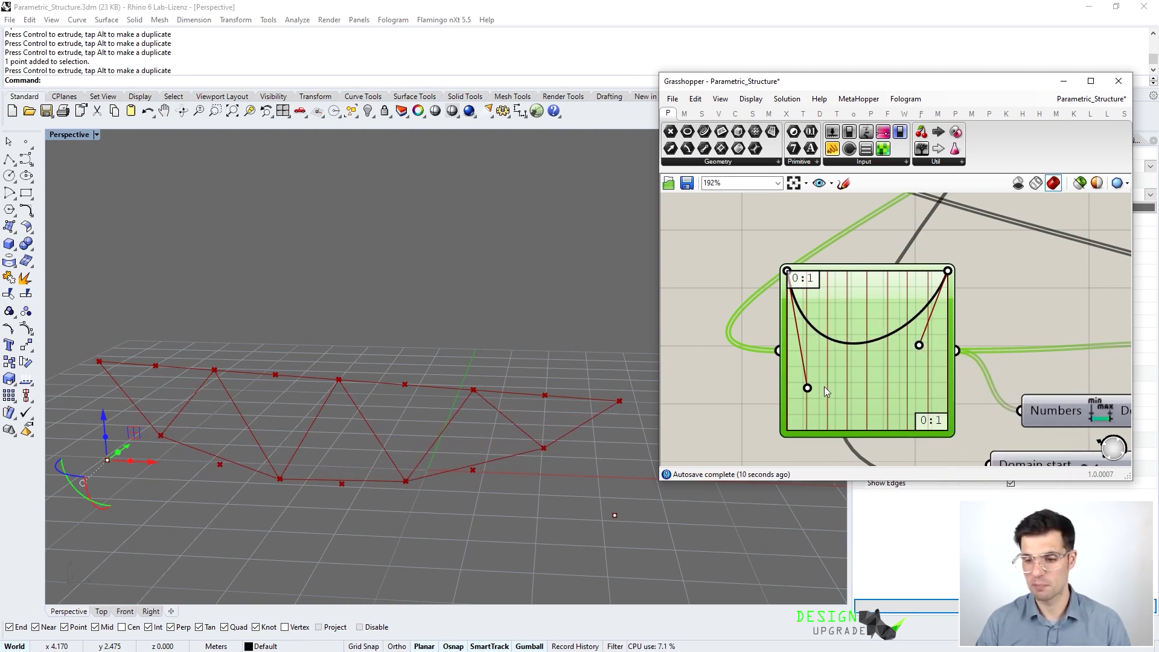
left_click_drag(807, 390, 817, 365)
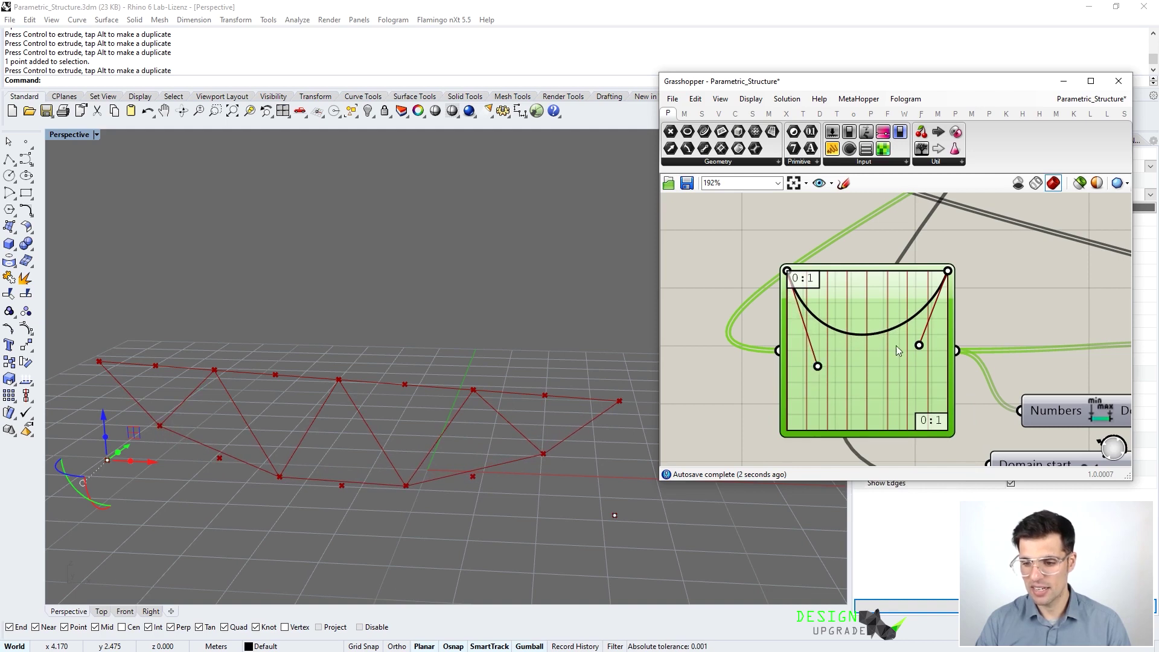
left_click_drag(919, 344, 918, 368)
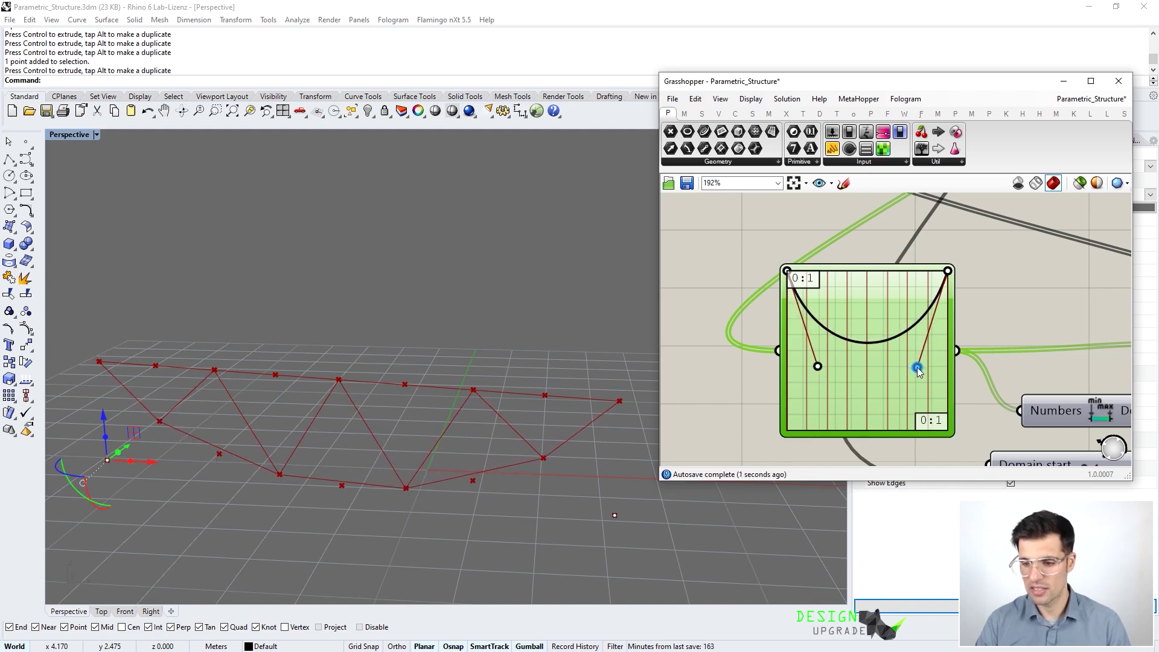
mouse_move(918, 335)
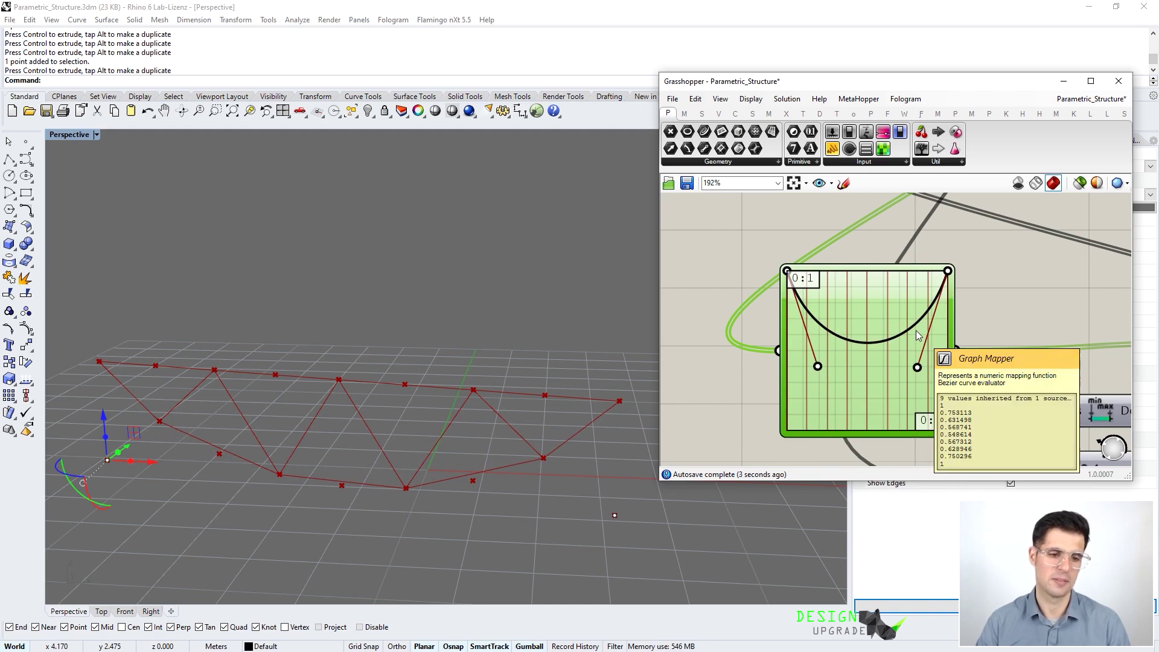